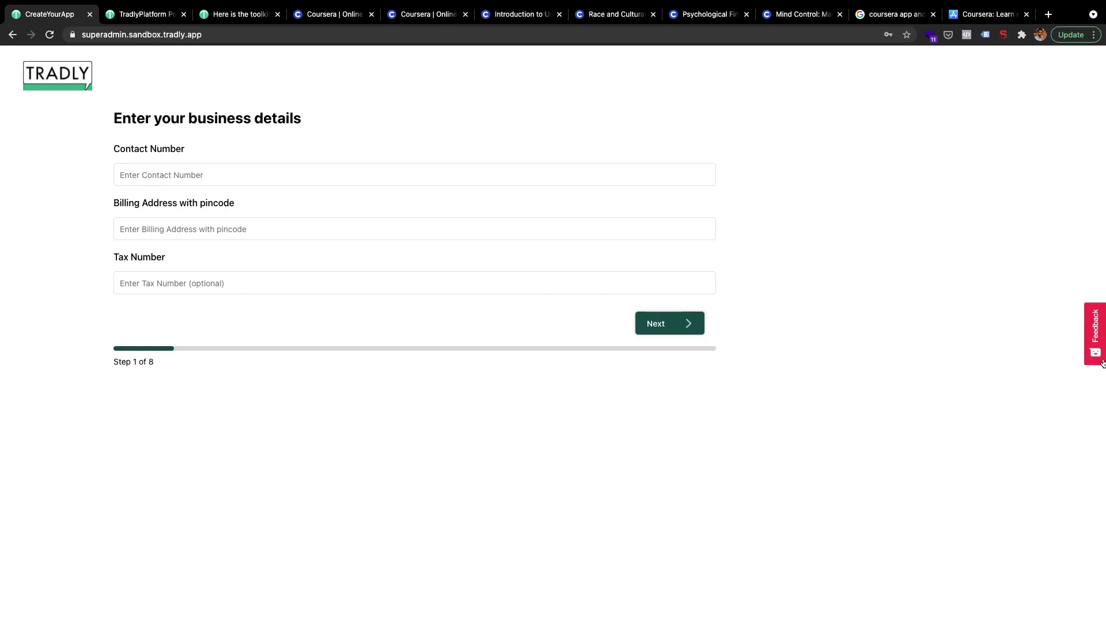
- Enter the business phone number in Contact Number and the street address in Billing Address
click(167, 179)
text(+6512345678)
click(155, 233)
text(Jalan Singa, Eunos, singapore)
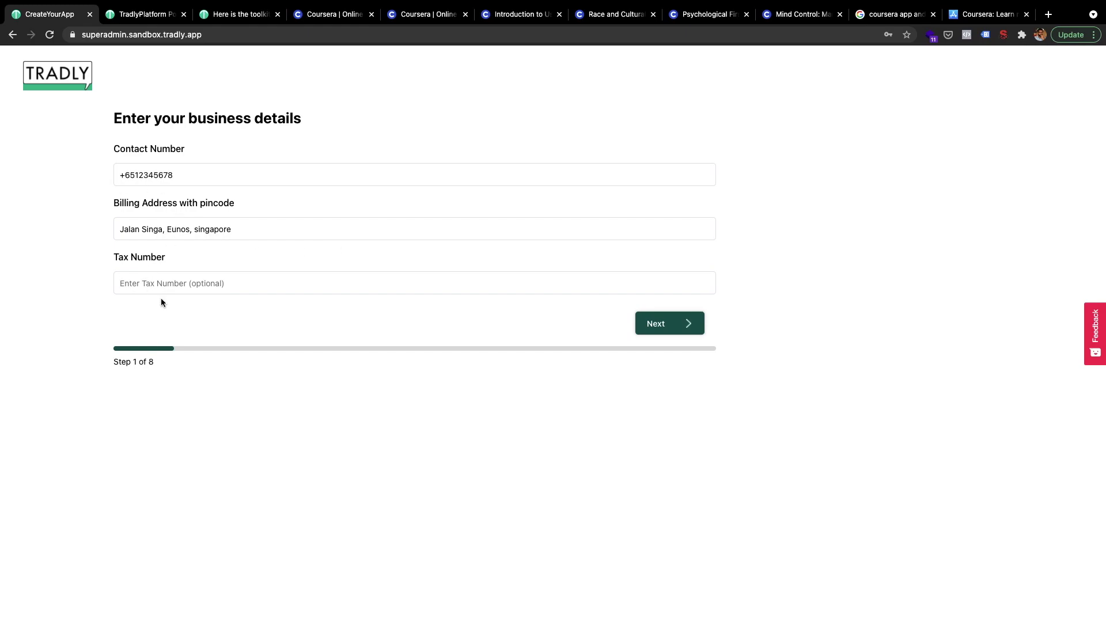
- Set the currency to Singapore Dollar and the language to English, then continue to step 3
click(649, 326)
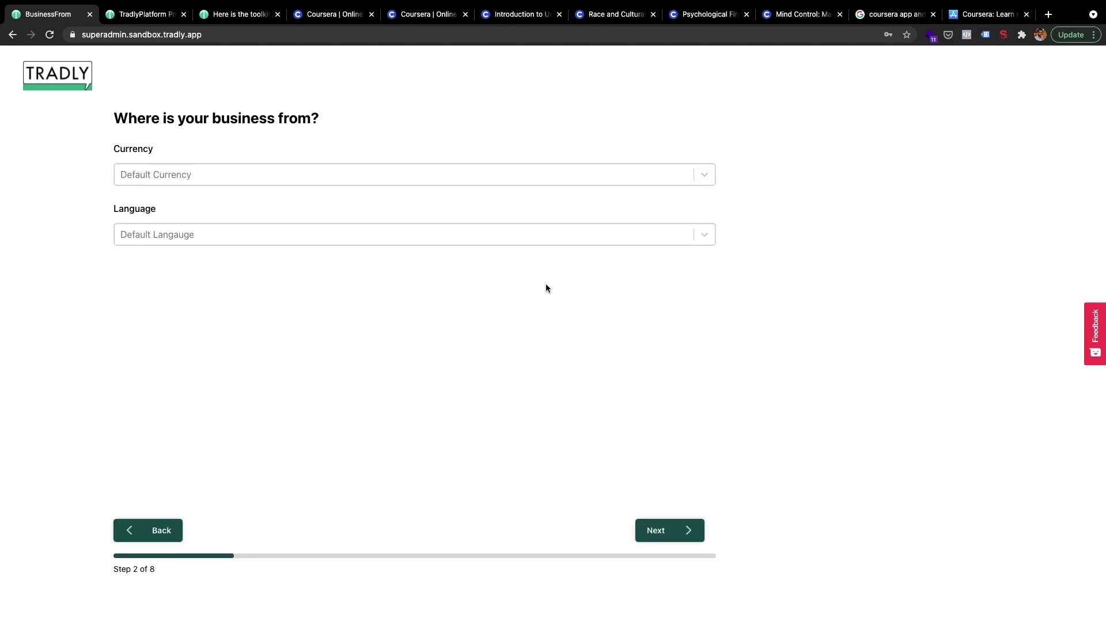
click(429, 174)
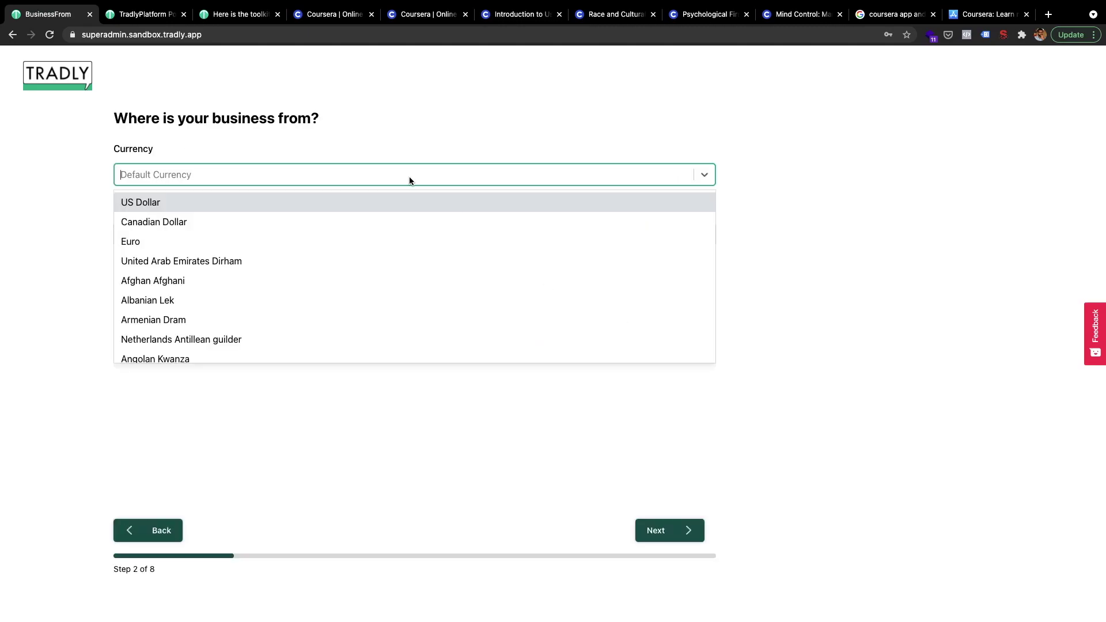
scroll(339, 301, down, 2)
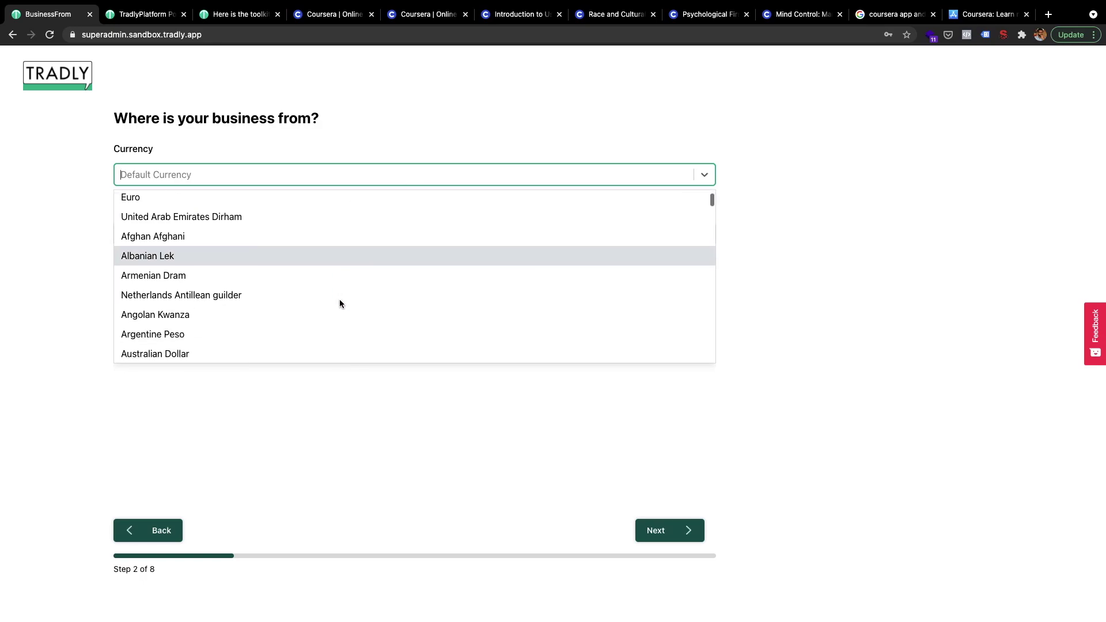
scroll(340, 304, up, 2)
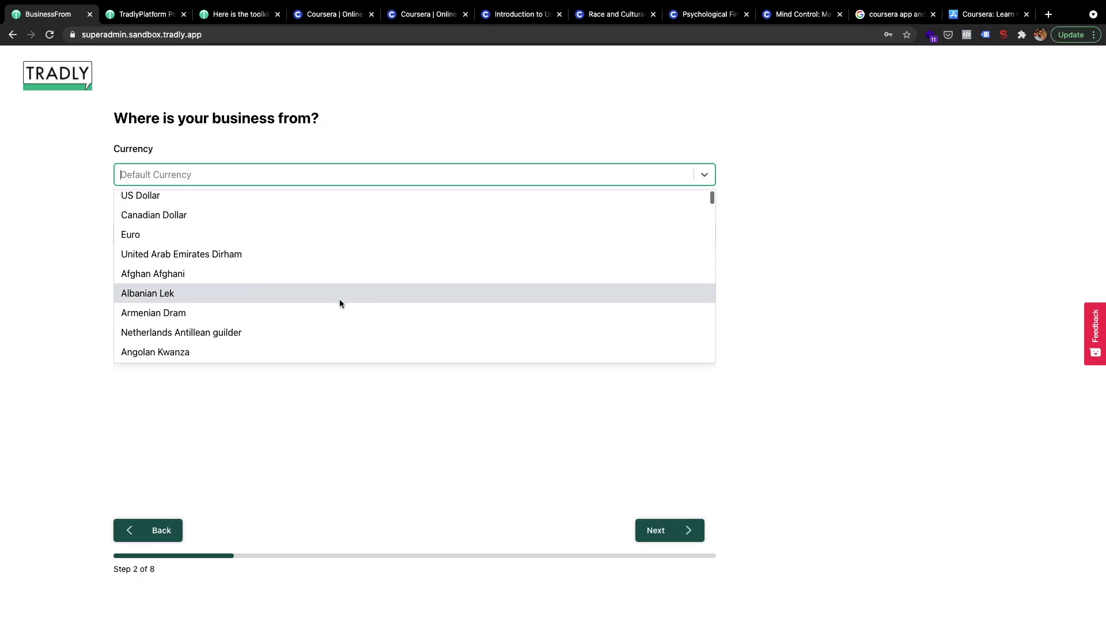
text(singapo)
key(Return)
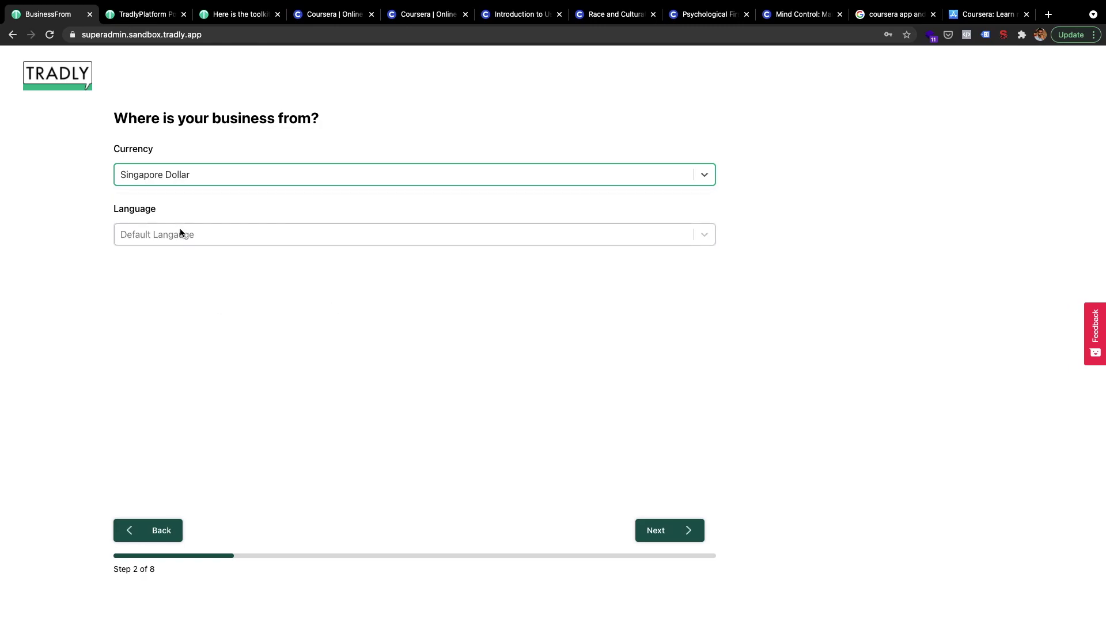
click(173, 233)
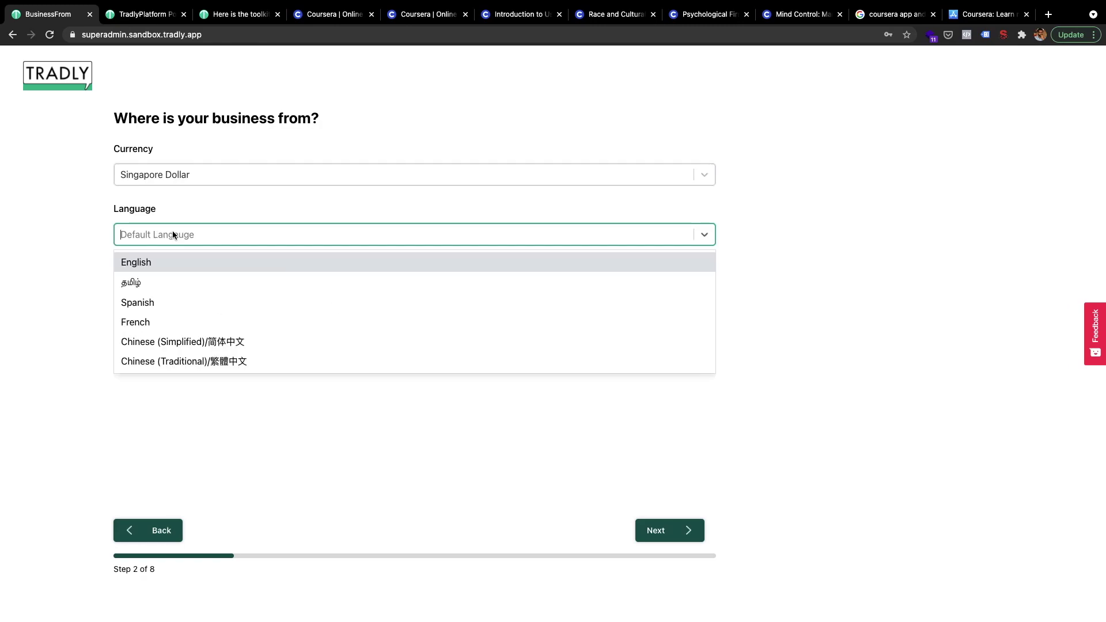
click(186, 262)
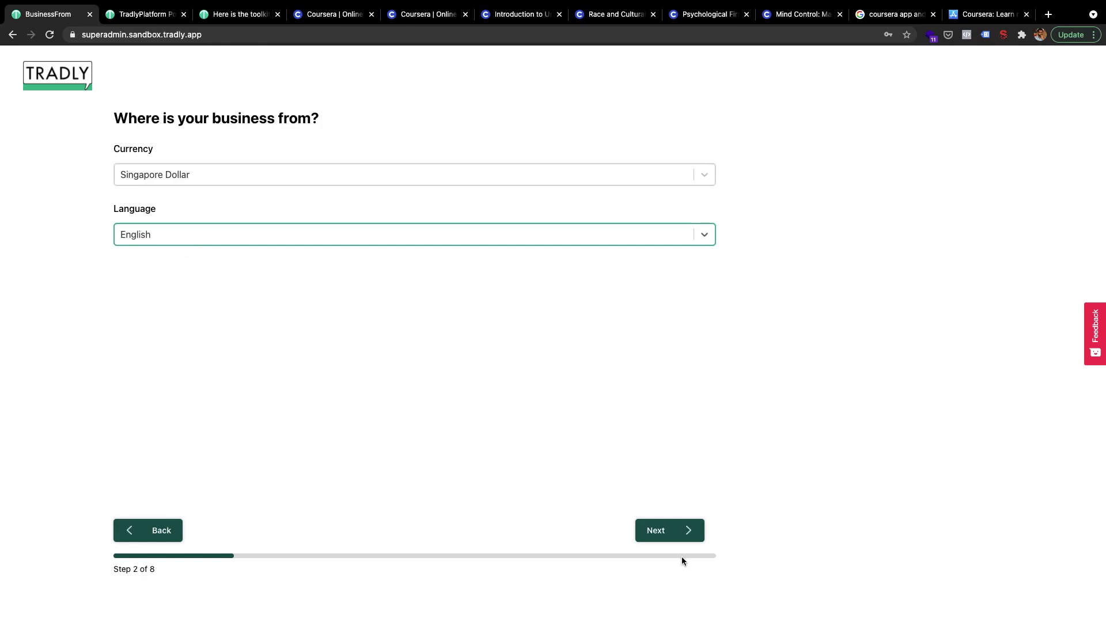
click(672, 530)
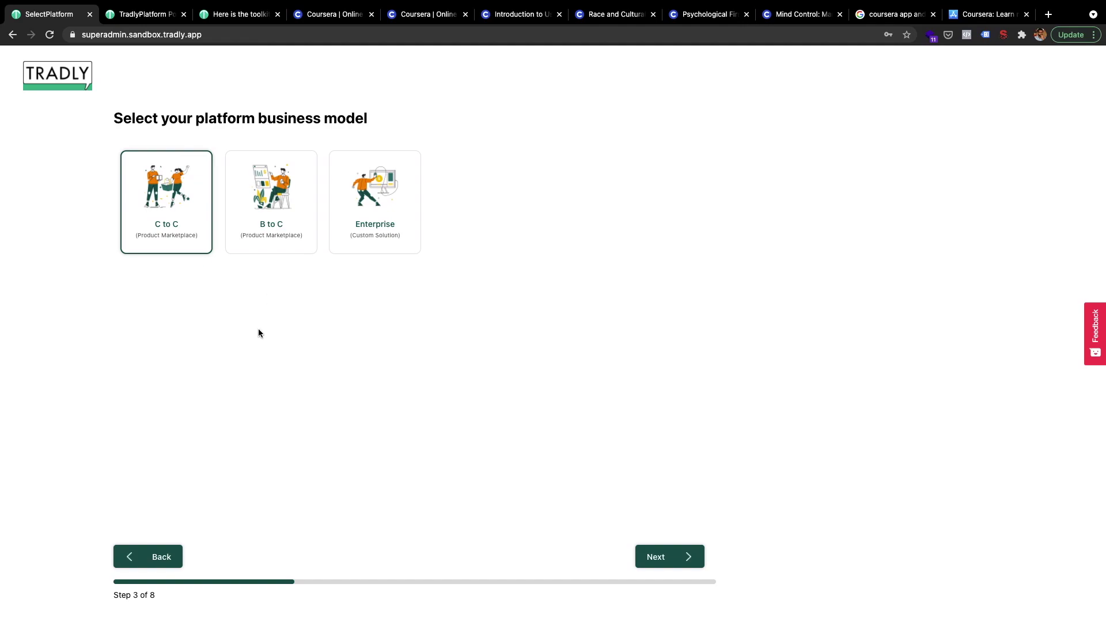
- Search Google Images for 'many to many' relationship diagrams in a new tab
key(super+t)
text(man)
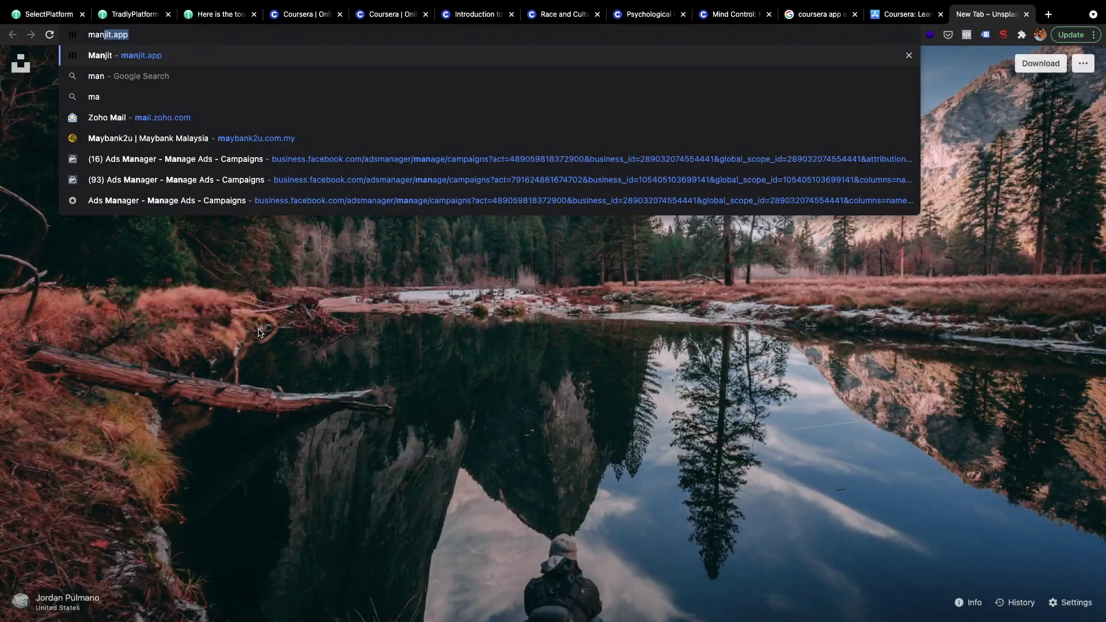
text(y to many)
key(Return)
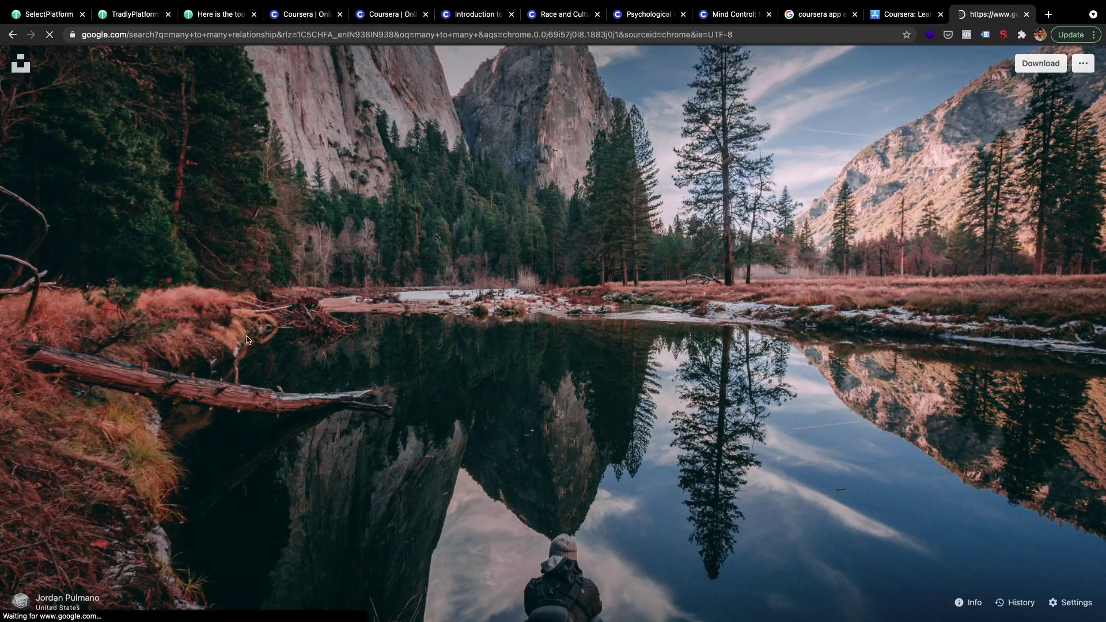
click(166, 113)
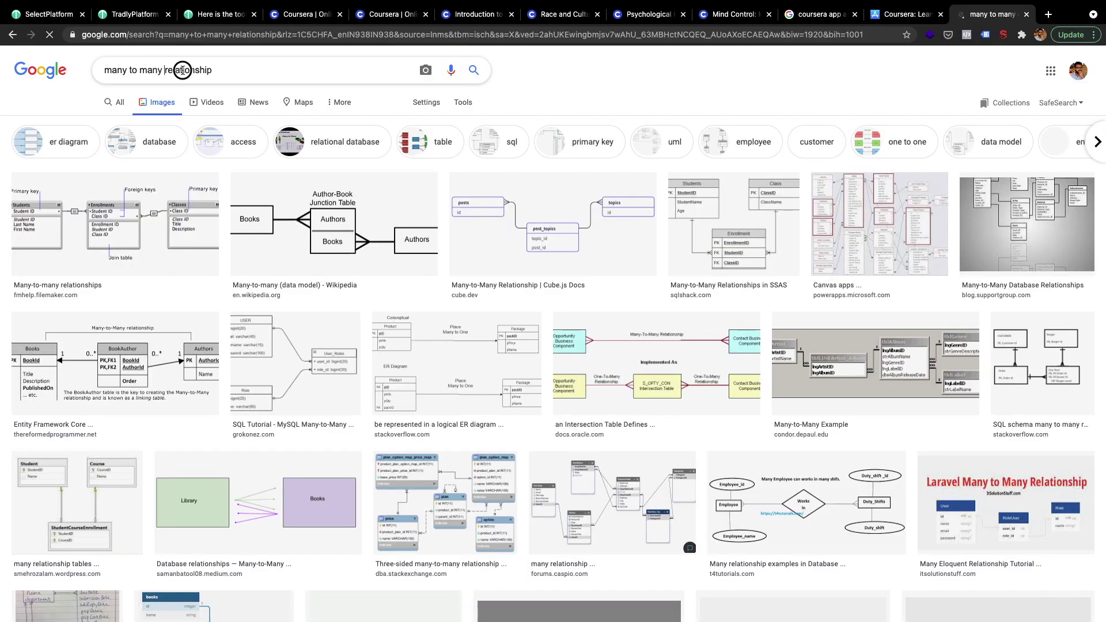
double_click(175, 70)
key(BackSpace)
key(Return)
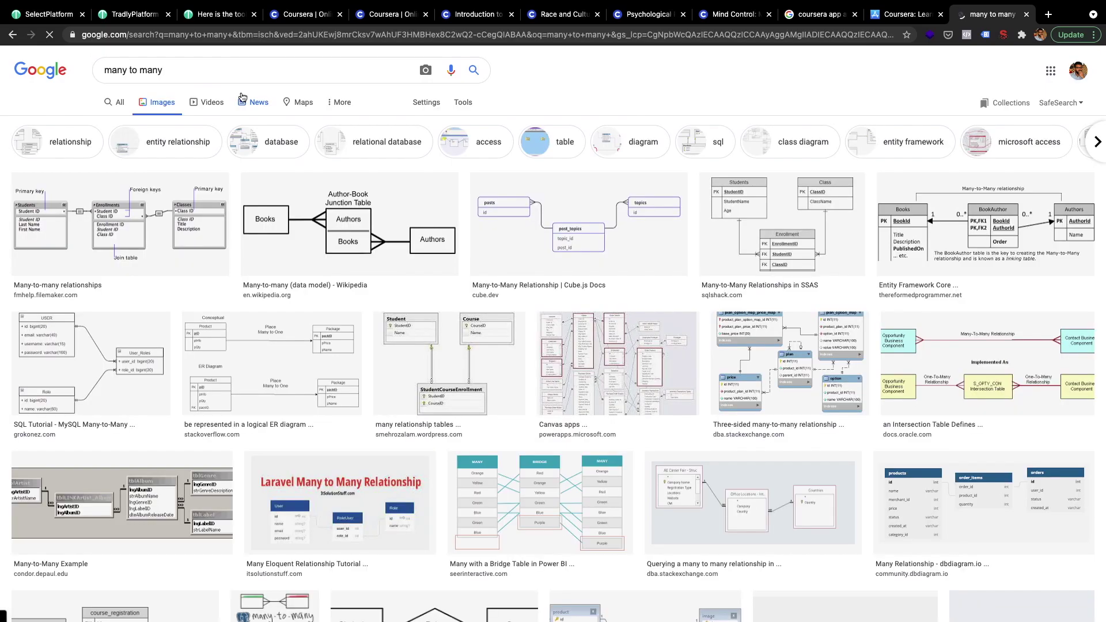
- Preview the Smartsheet database relationships diagram, then return to the Tradly setup tab
scroll(614, 395, down, 2)
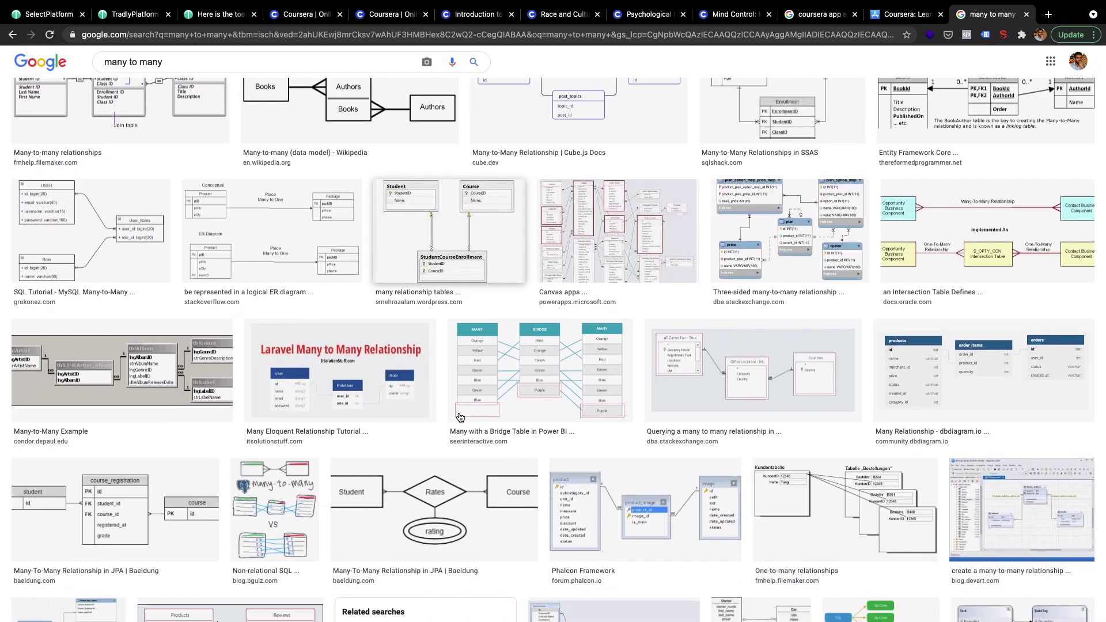
scroll(578, 455, down, 4)
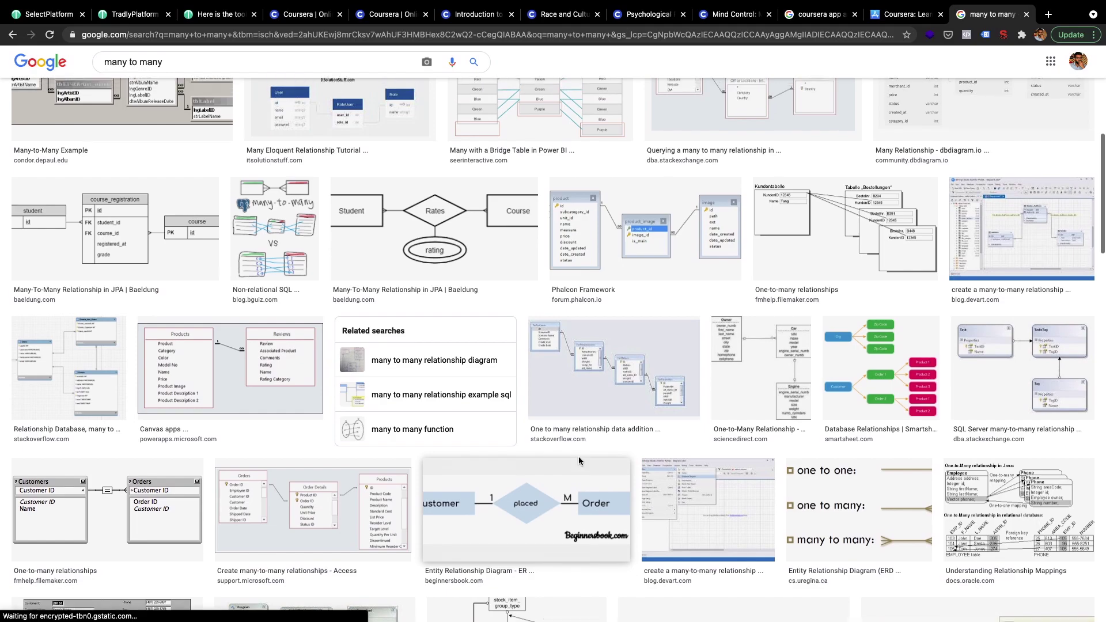
scroll(578, 456, up, 6)
scroll(811, 389, down, 5)
click(894, 380)
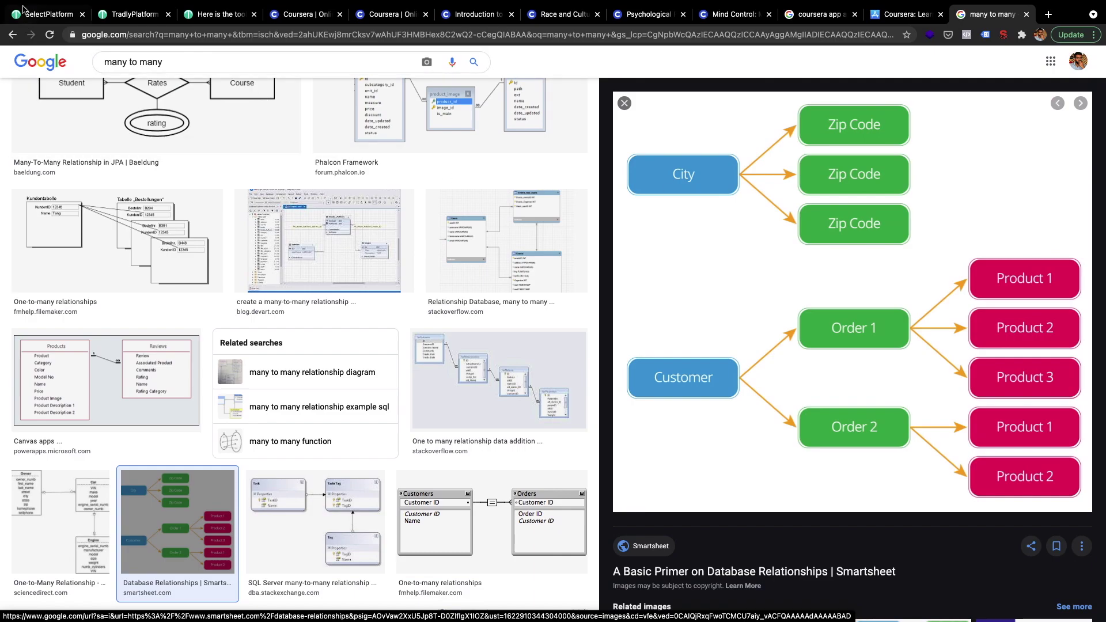
click(46, 14)
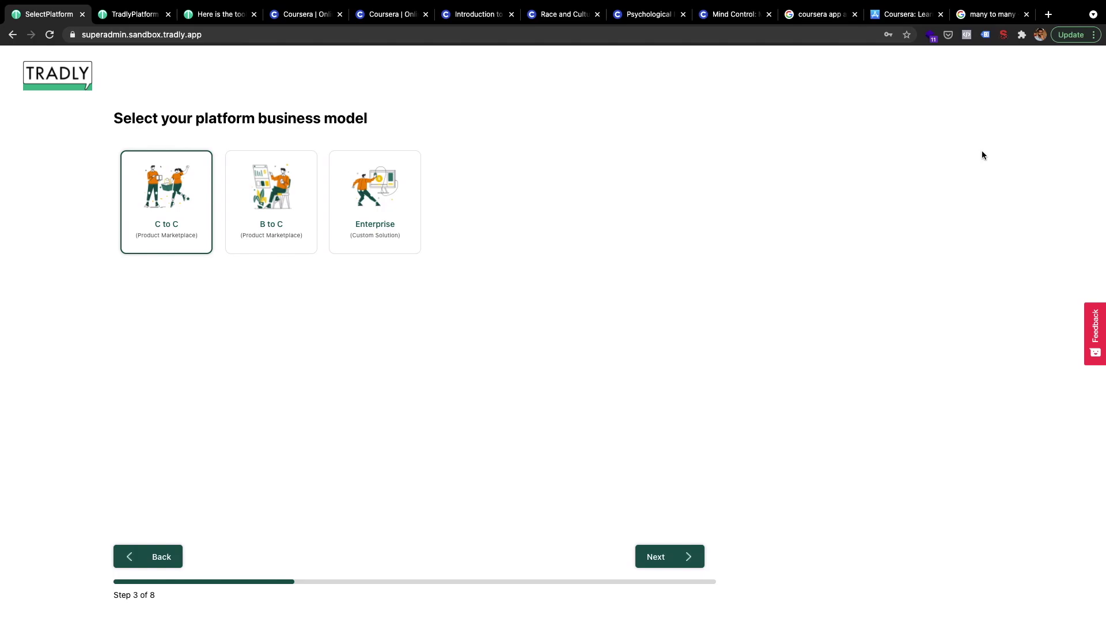
click(990, 14)
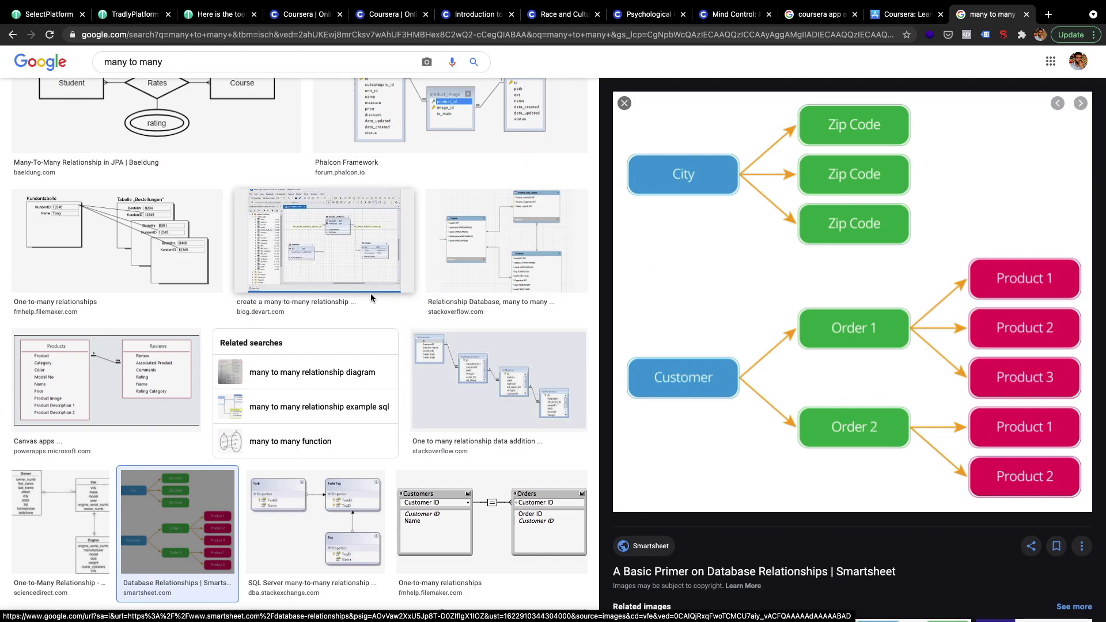
click(49, 15)
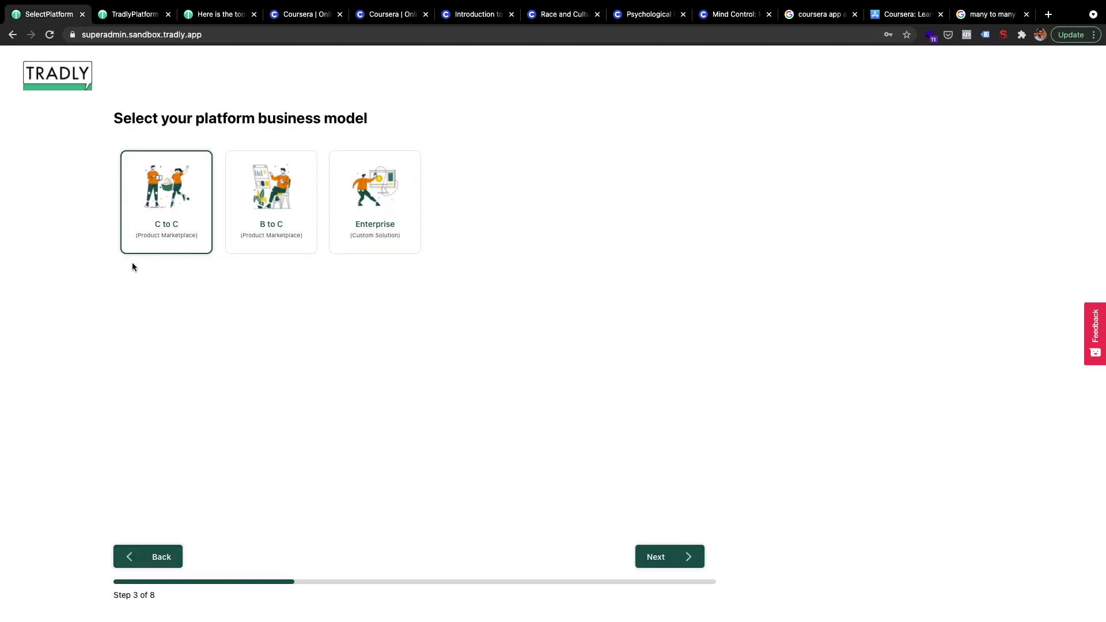
- Glance at the Race and Cultural Diversity and UX Design course pages and load udemy.com
click(545, 18)
scroll(404, 248, up, 6)
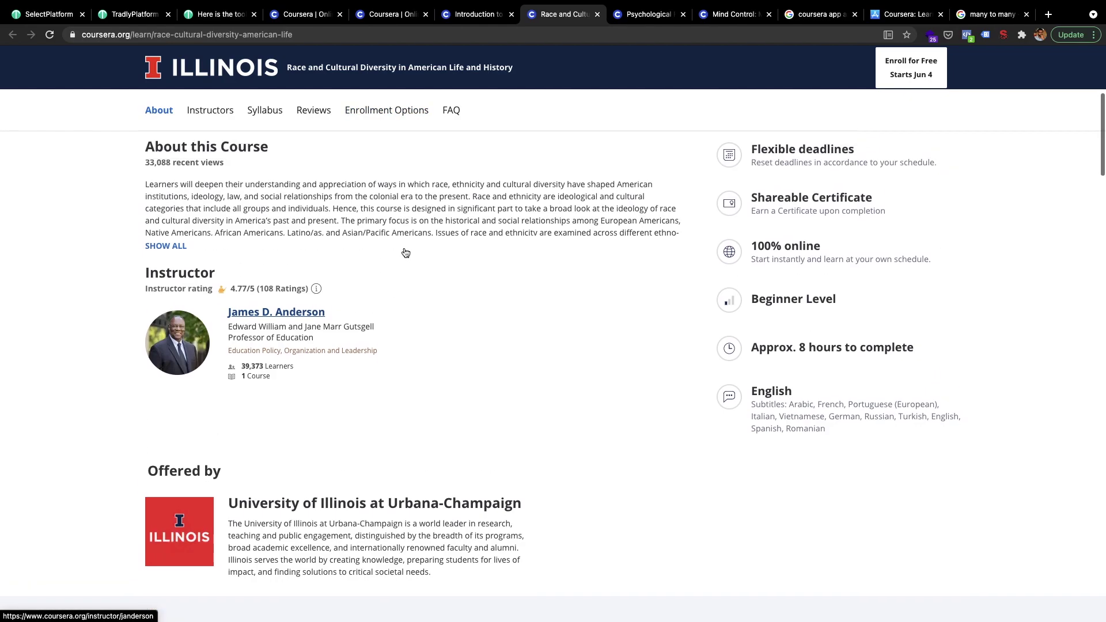
scroll(406, 252, up, 2)
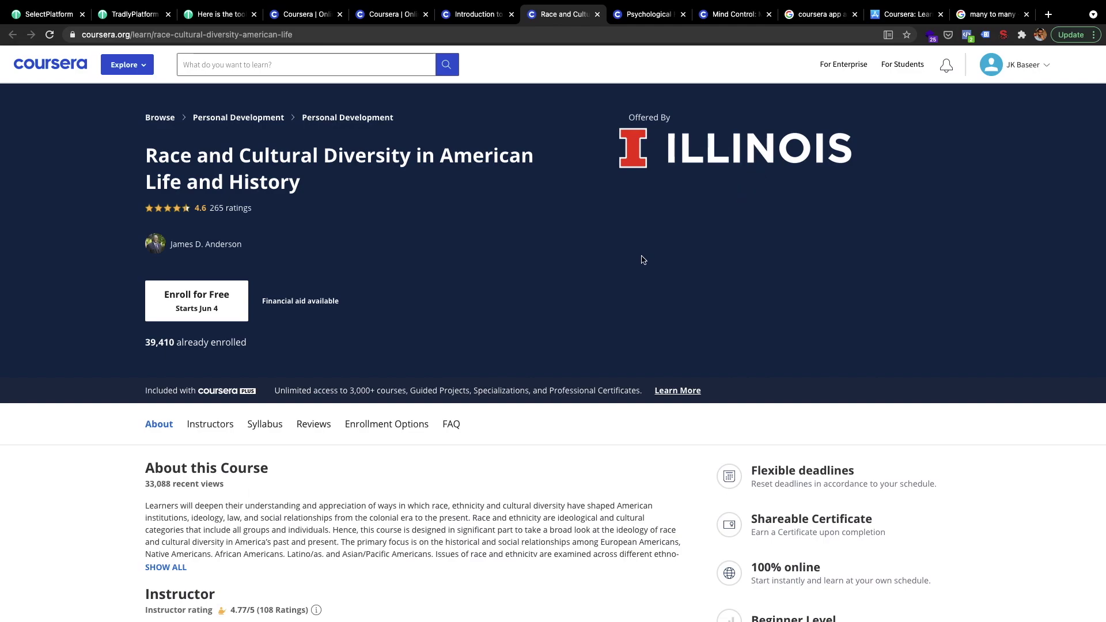
key(super+t)
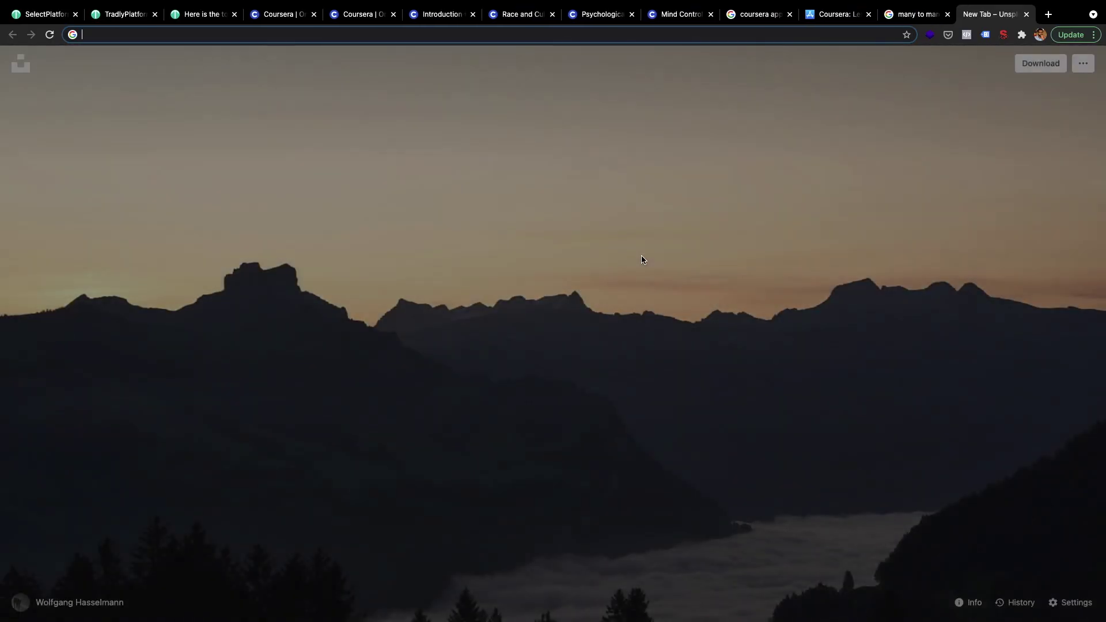
text(udemy.com)
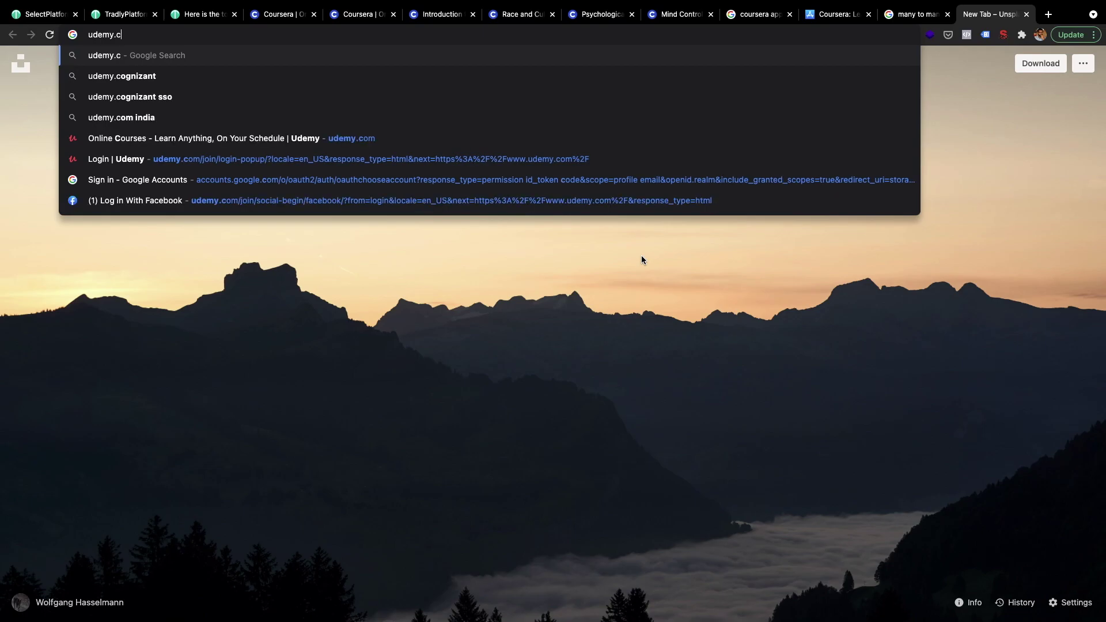
key(Return)
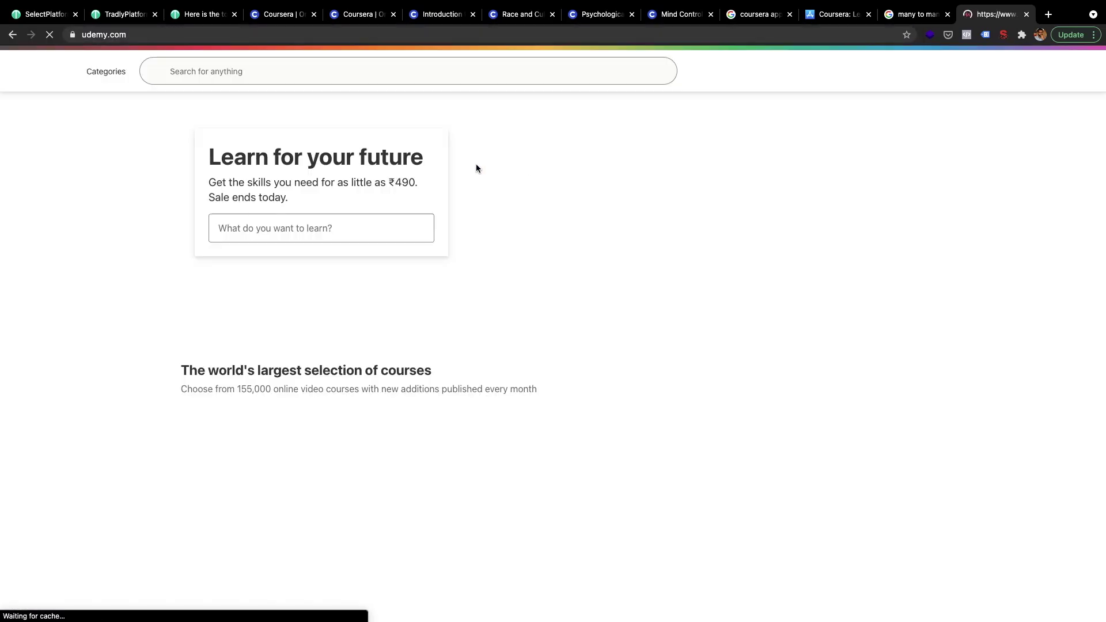
click(440, 13)
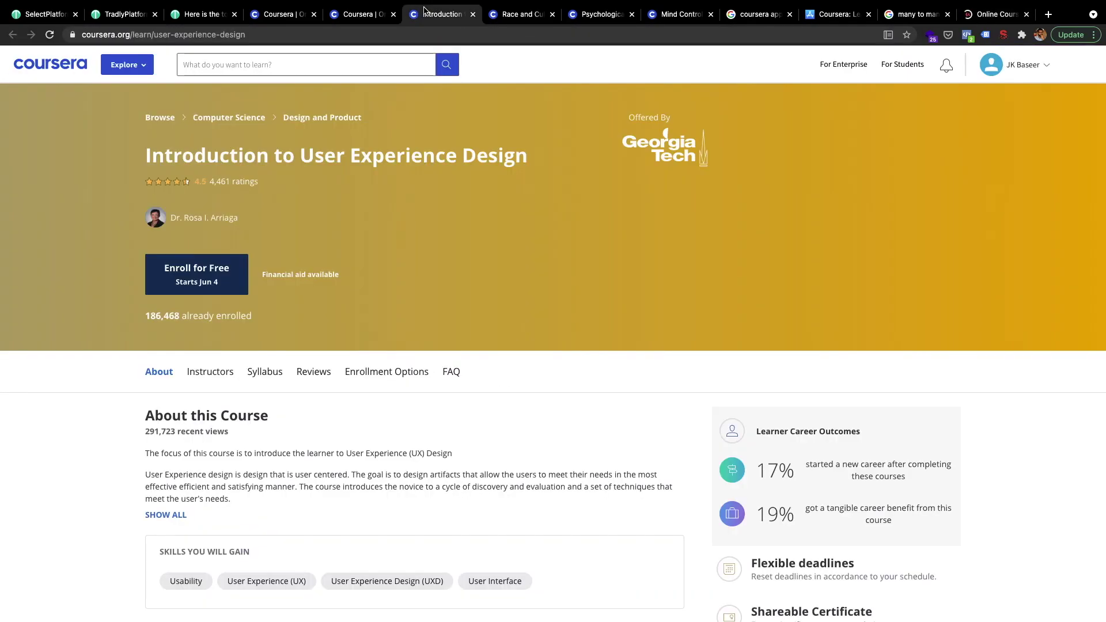
click(51, 17)
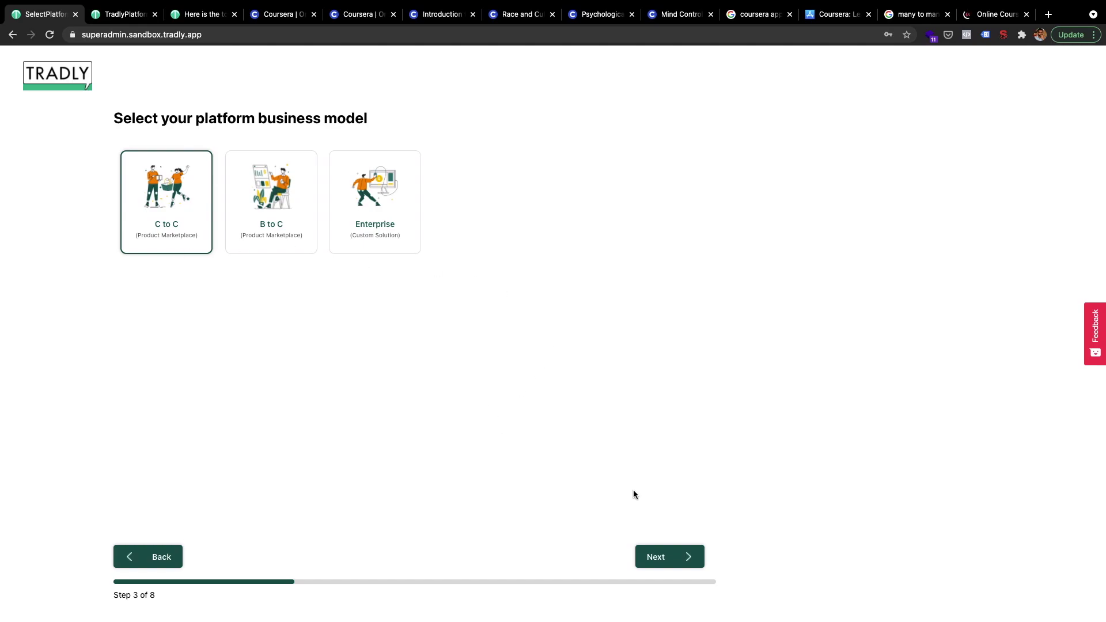
- On the payment method step, add Stripe alongside Pay Dunya, then view the Tradly toolkit article
click(648, 557)
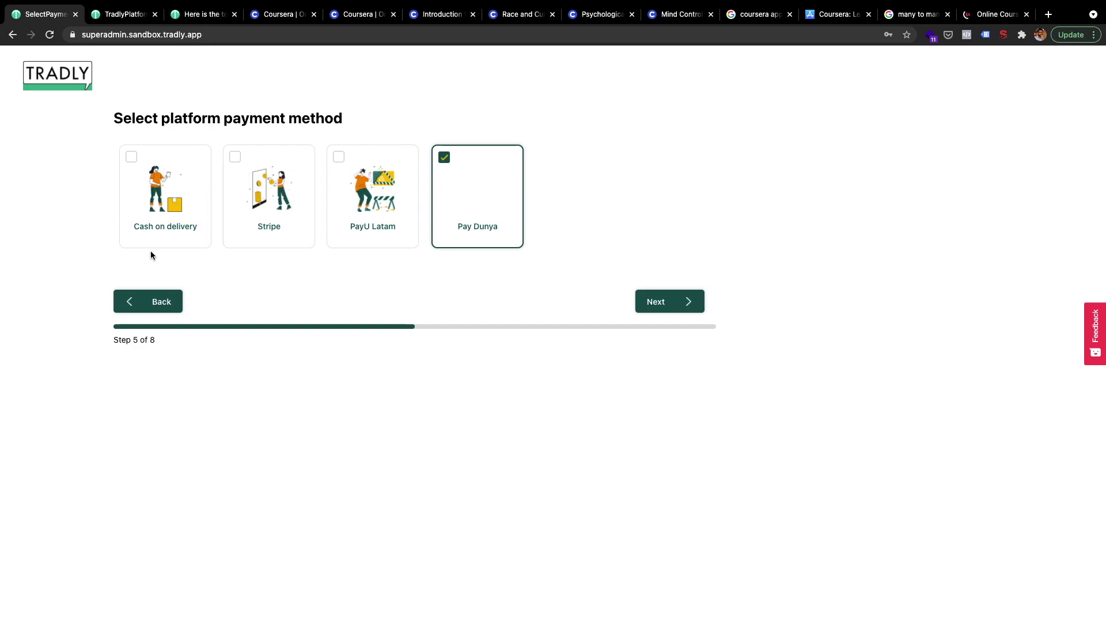
click(292, 160)
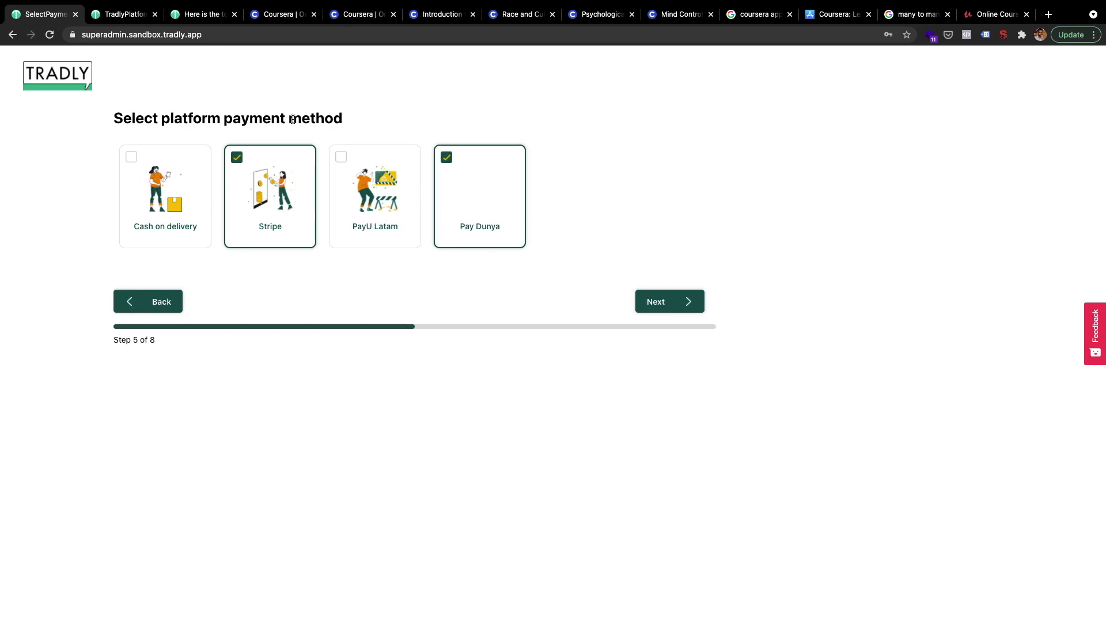
click(201, 21)
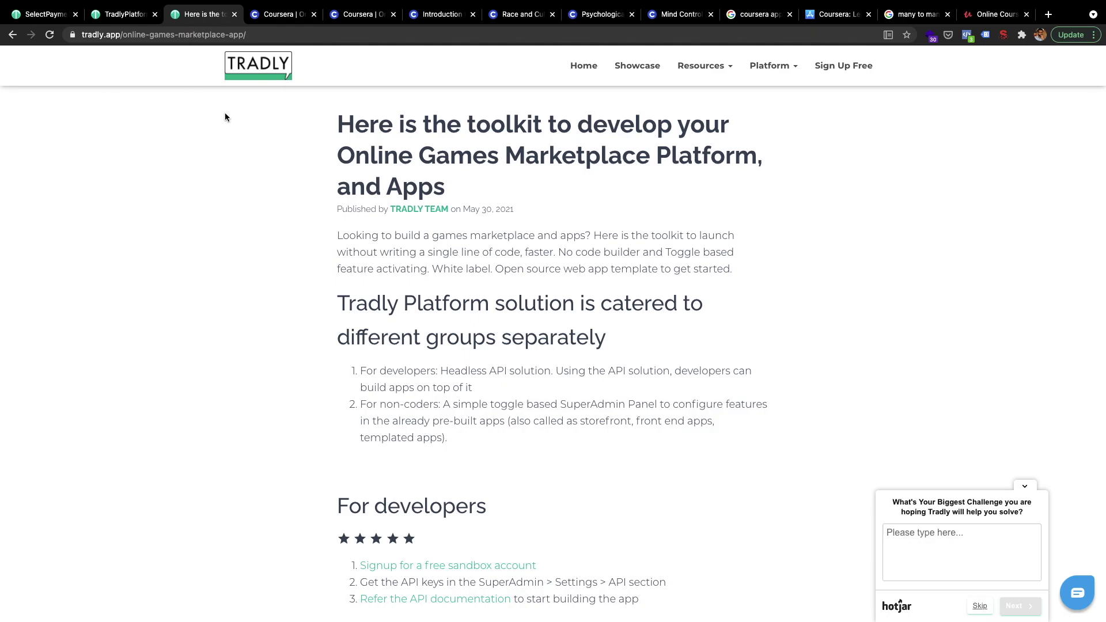
- Open the Tradly docs at portal.tradly.app/docs in a new tab
click(278, 25)
click(237, 35)
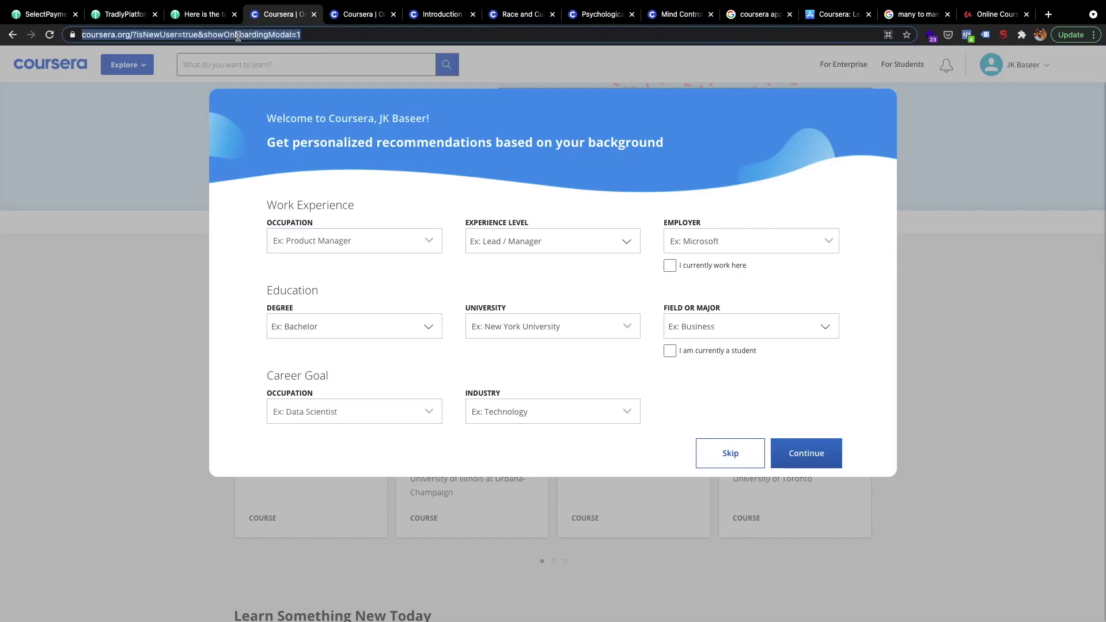
key(super+t)
text(porta)
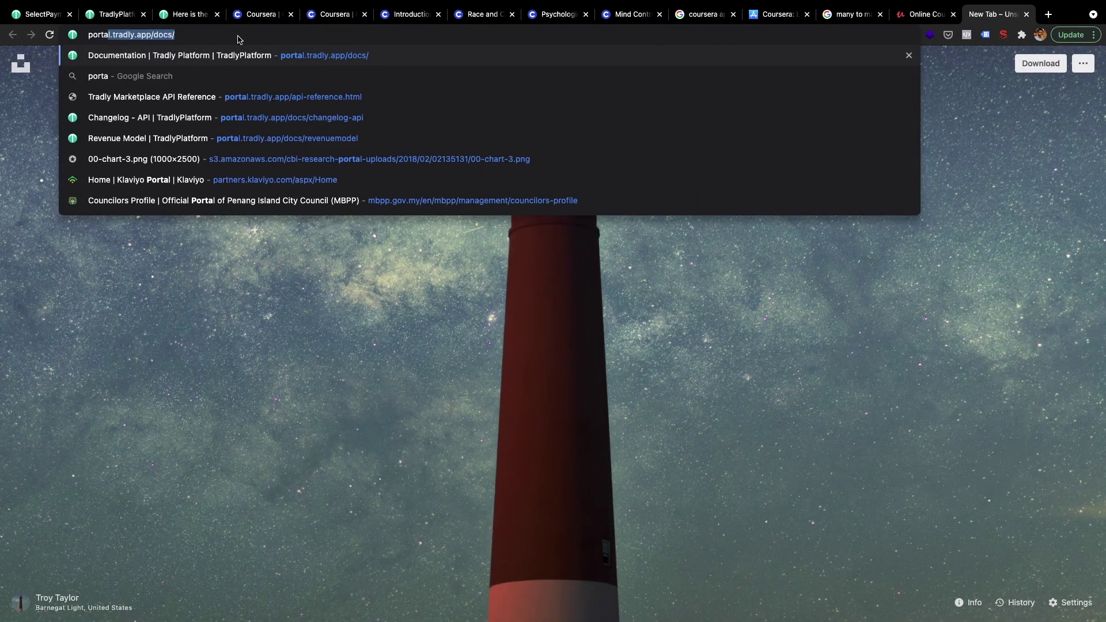
key(Return)
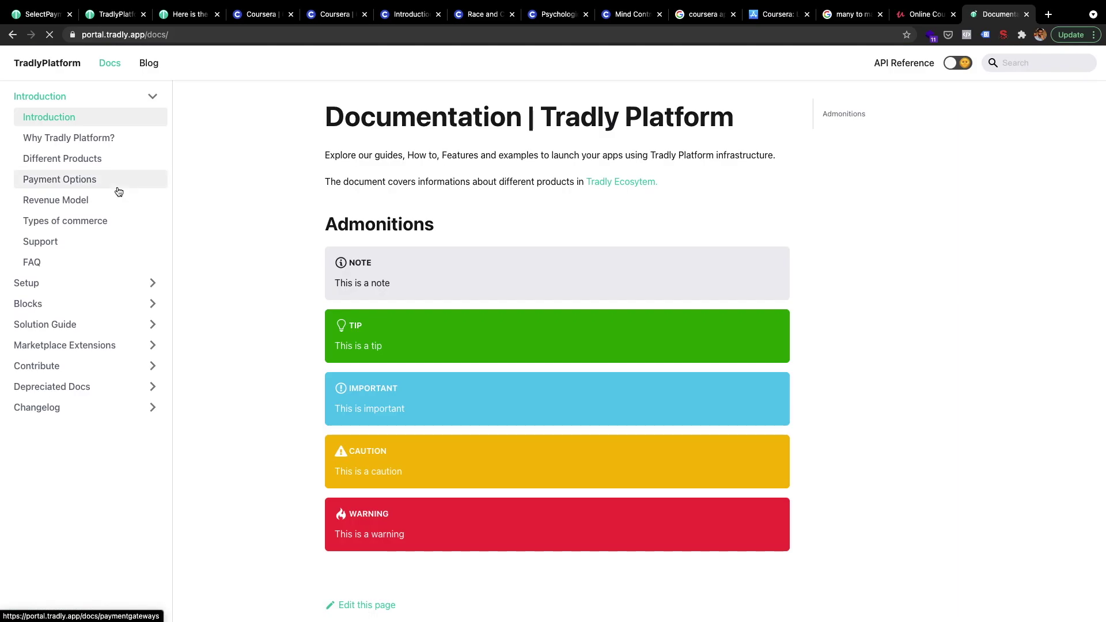
- Read the Stripe Payments and Payment Options pages under Setup and Blocks, then return to Tradly
click(96, 282)
scroll(115, 400, down, 1)
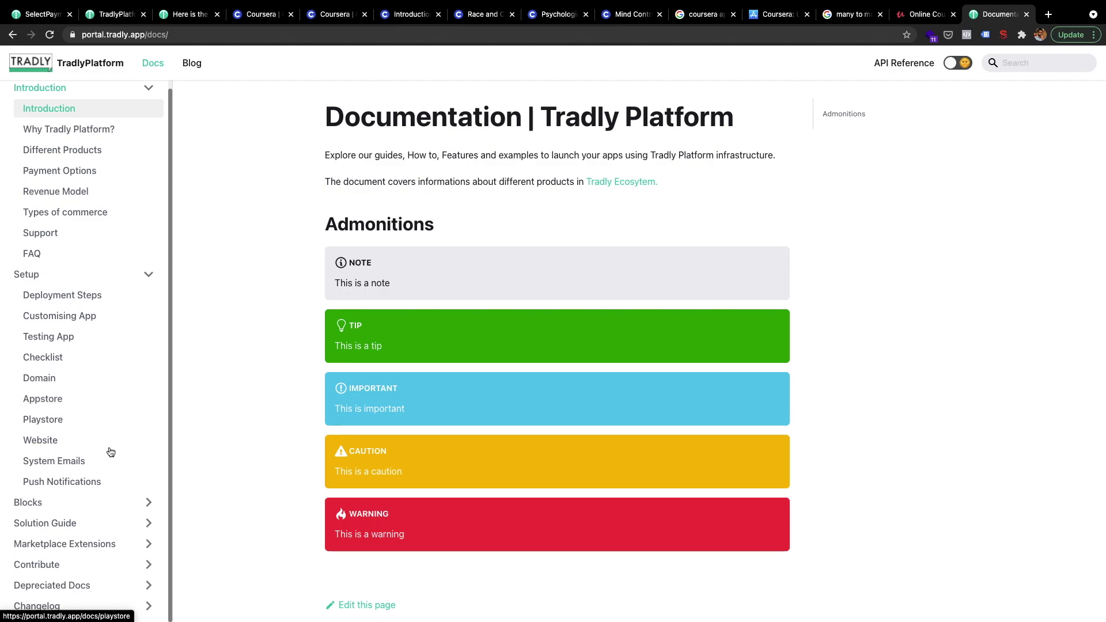
click(114, 501)
scroll(112, 501, down, 7)
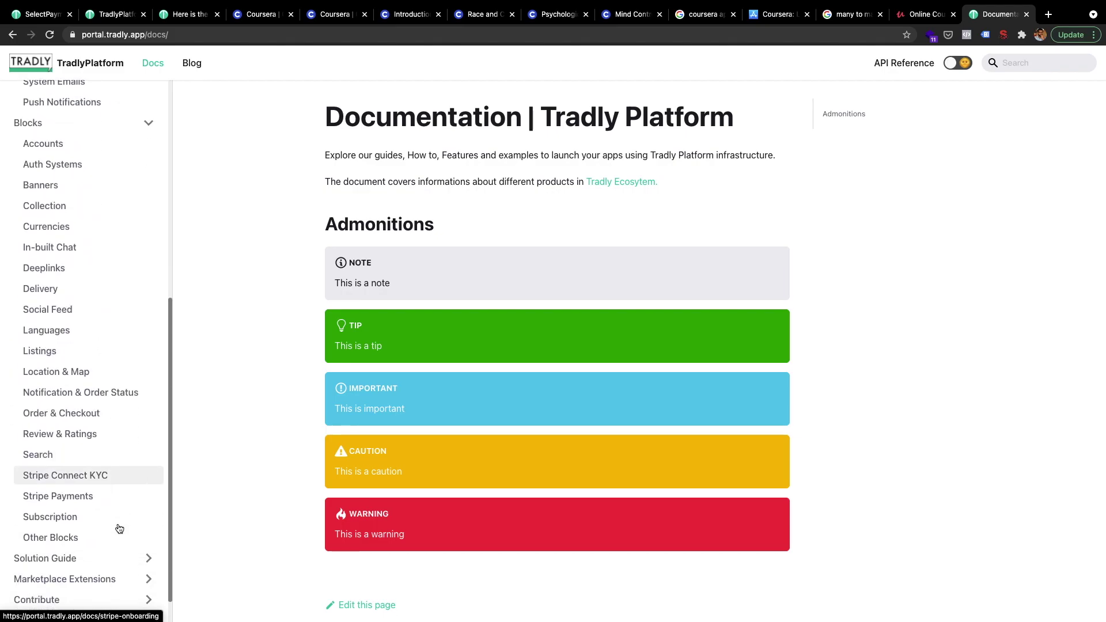
click(104, 503)
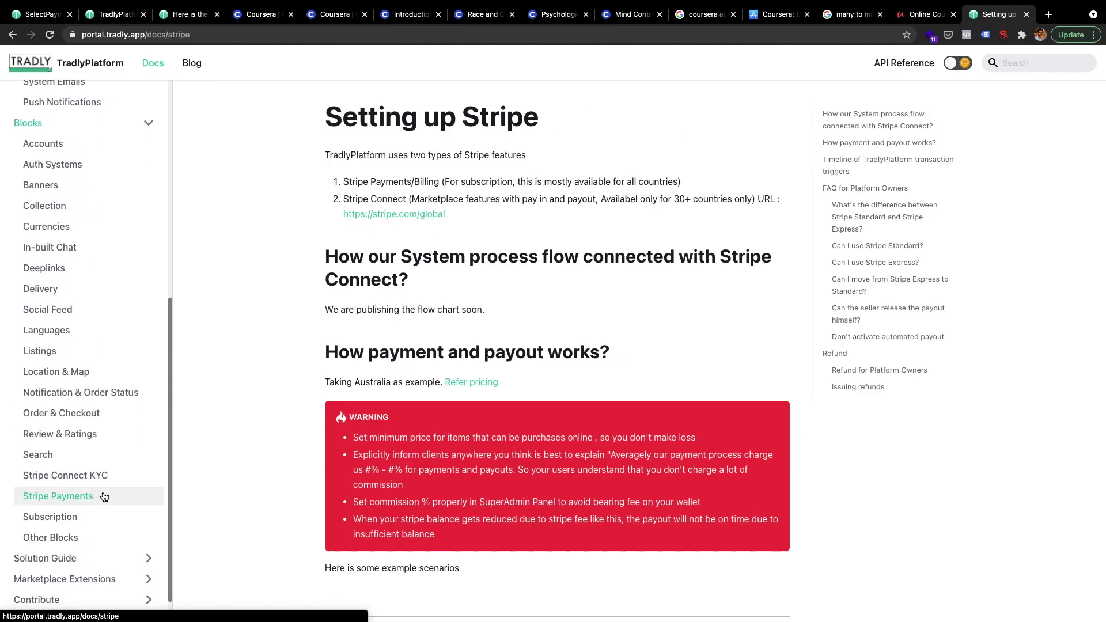
scroll(135, 346, up, 4)
scroll(135, 344, up, 3)
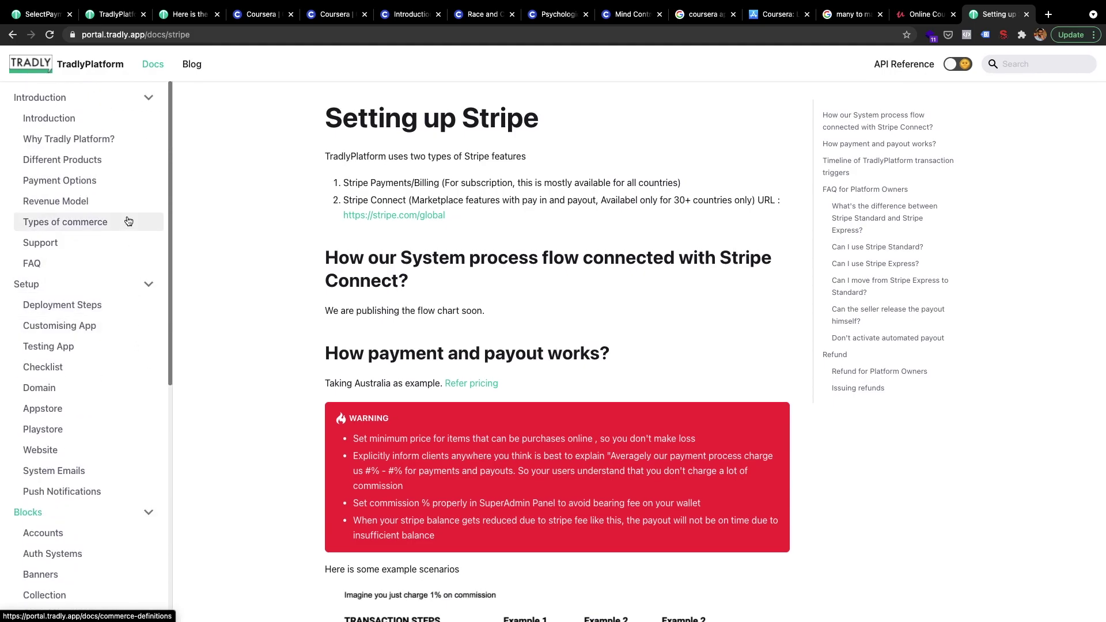
click(92, 179)
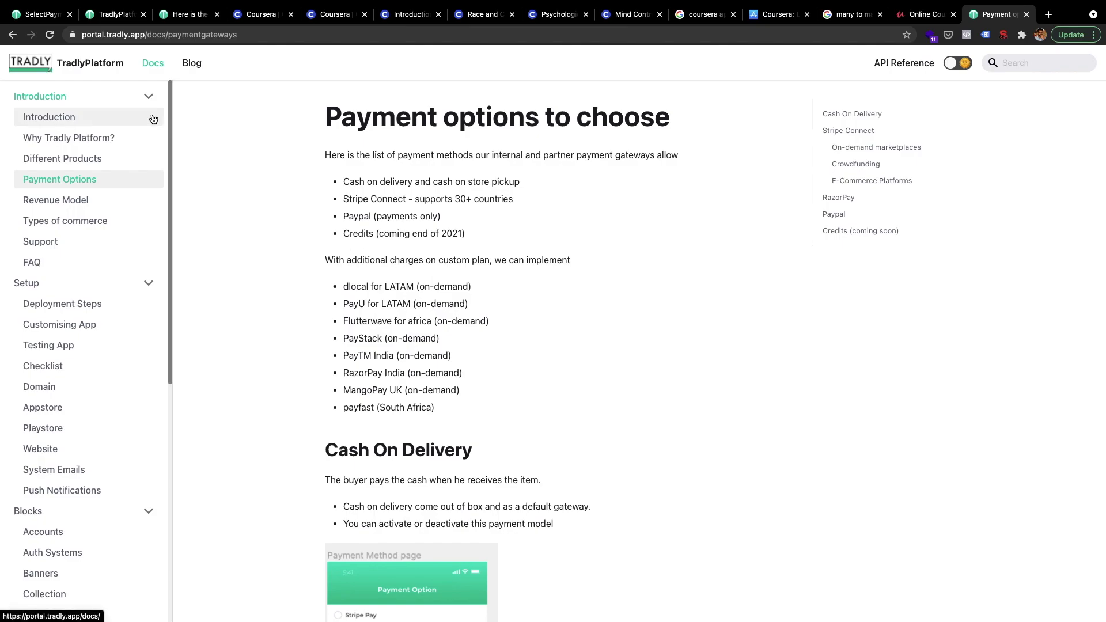
click(43, 19)
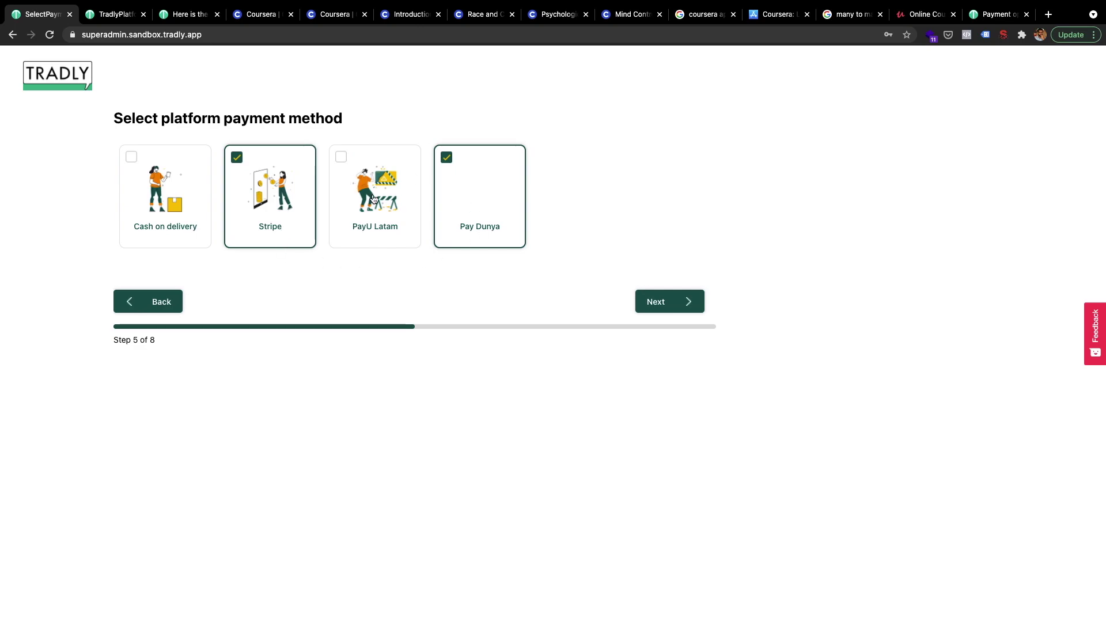
- Untick Pay Dunya keeping only Stripe, then choose Delivery as the shipping method at step 6
click(482, 190)
click(669, 302)
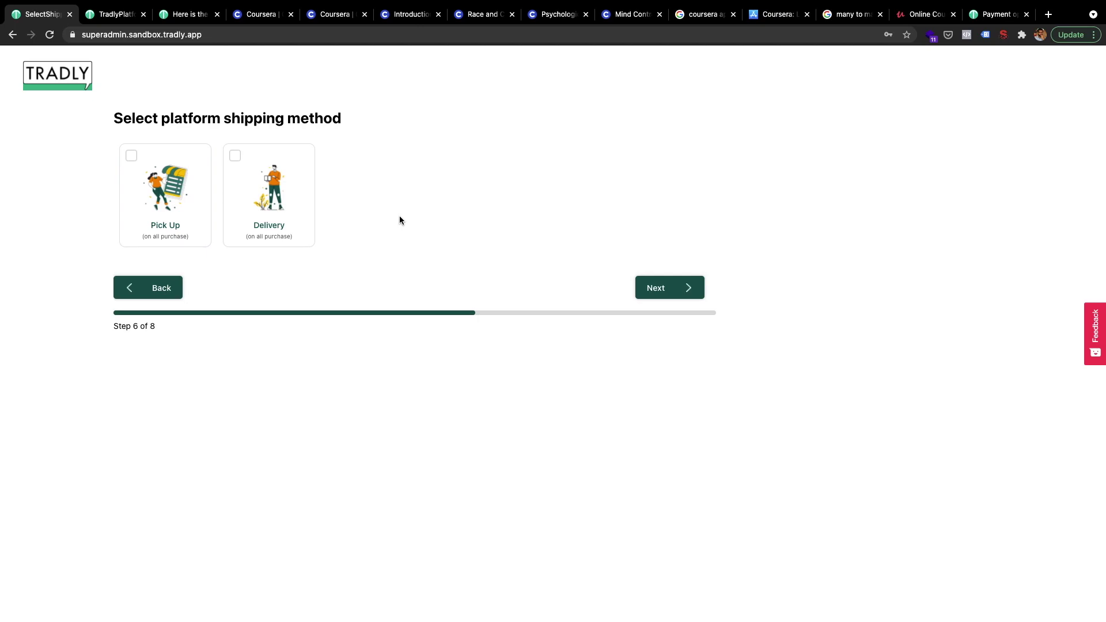
click(264, 189)
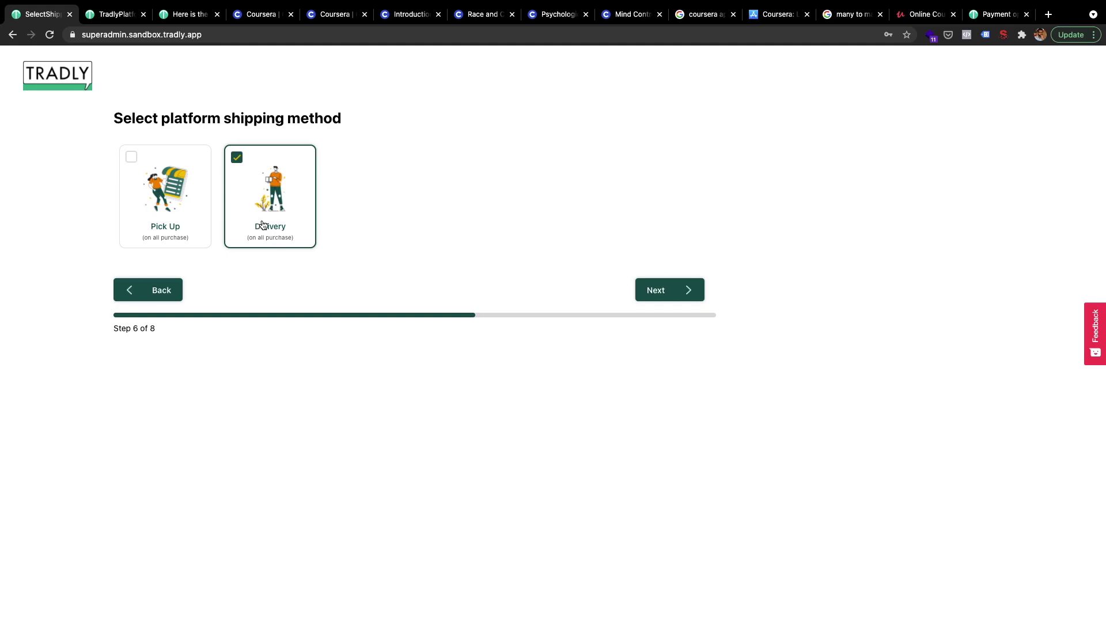
click(119, 14)
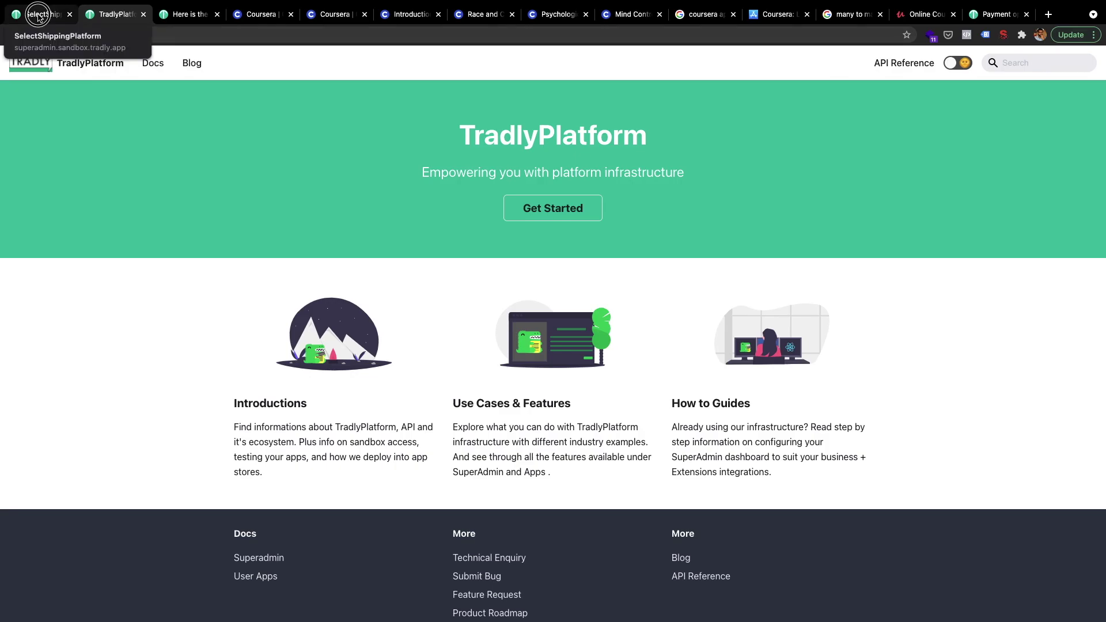
- Back on the shipping step, continue to step 7, Choose Location & Map
click(37, 14)
click(678, 296)
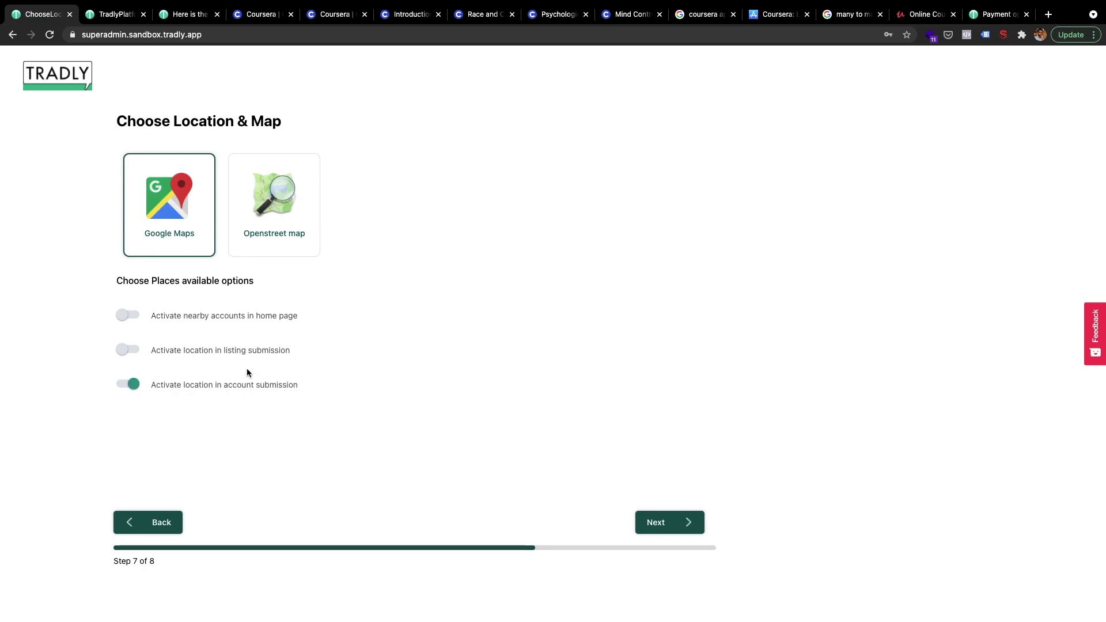
- Switch on 'Activate location in listing submission' alongside the account submission location setting
click(127, 350)
drag(216, 387, 175, 387)
drag(256, 386, 213, 386)
drag(184, 349, 213, 350)
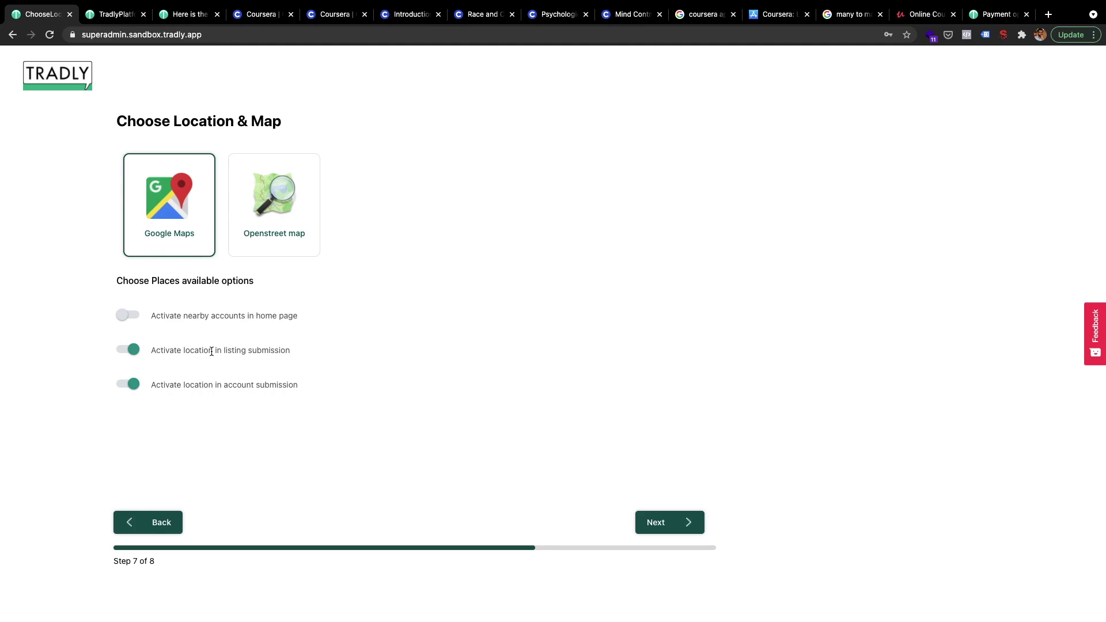
key(super+t)
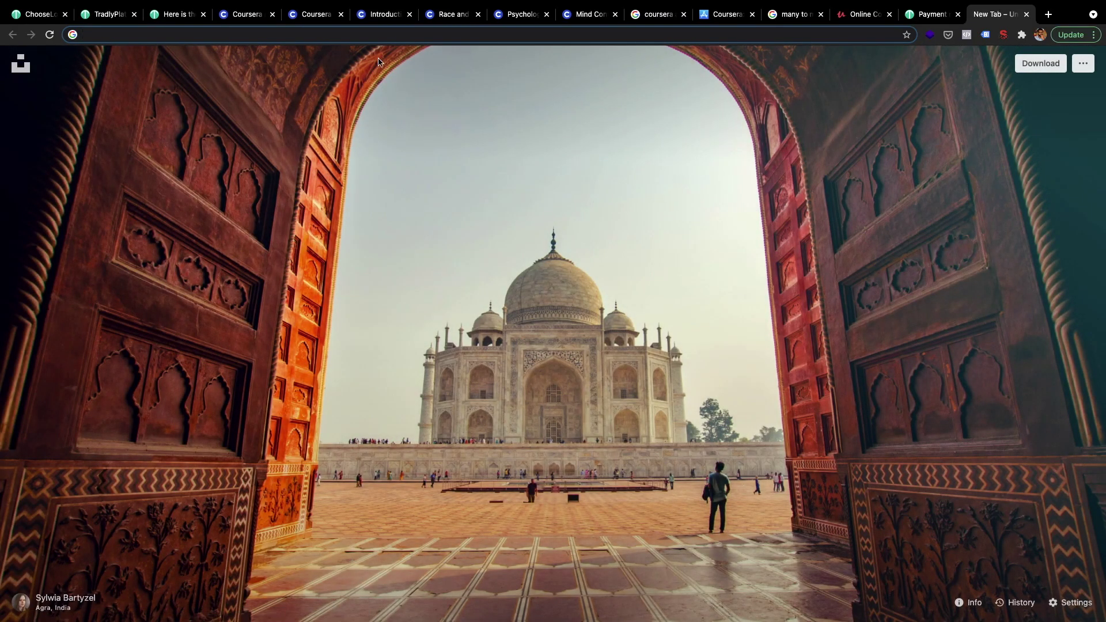
- Show the coursera.org home page with its free courses list
click(316, 17)
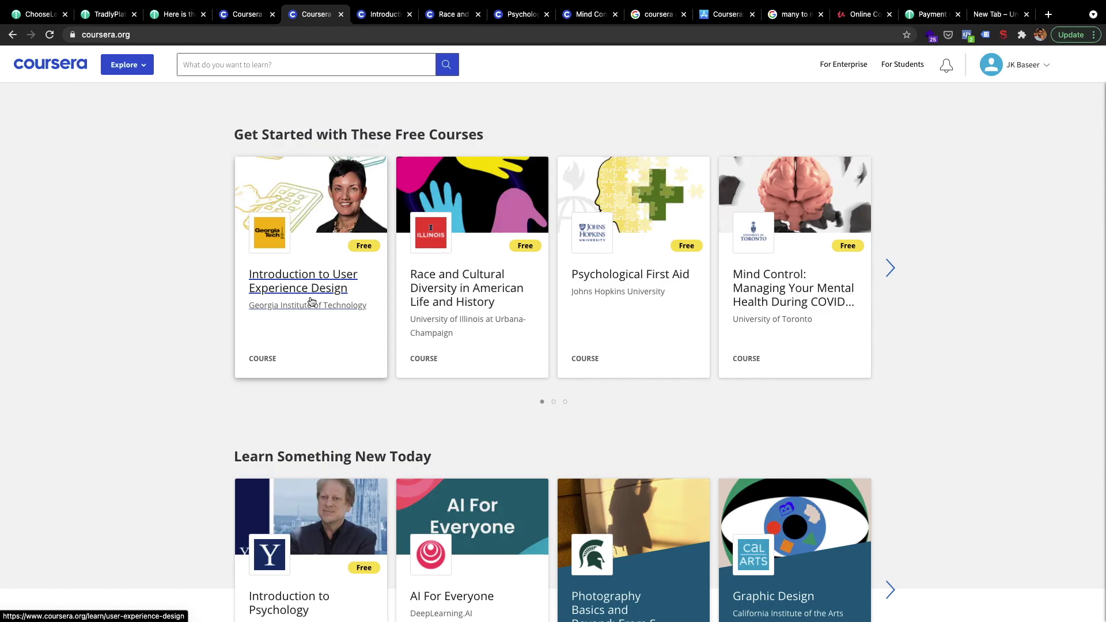
scroll(311, 301, up, 5)
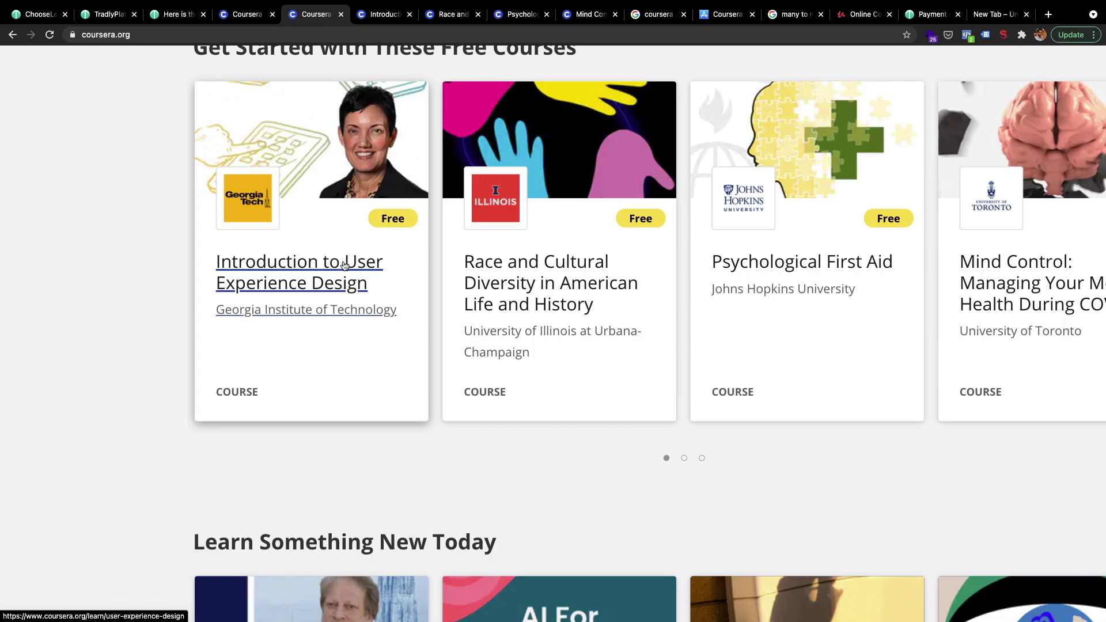
- Open the Introduction to User Experience Design course, find its instructor section, and open the instructor's profile
click(307, 315)
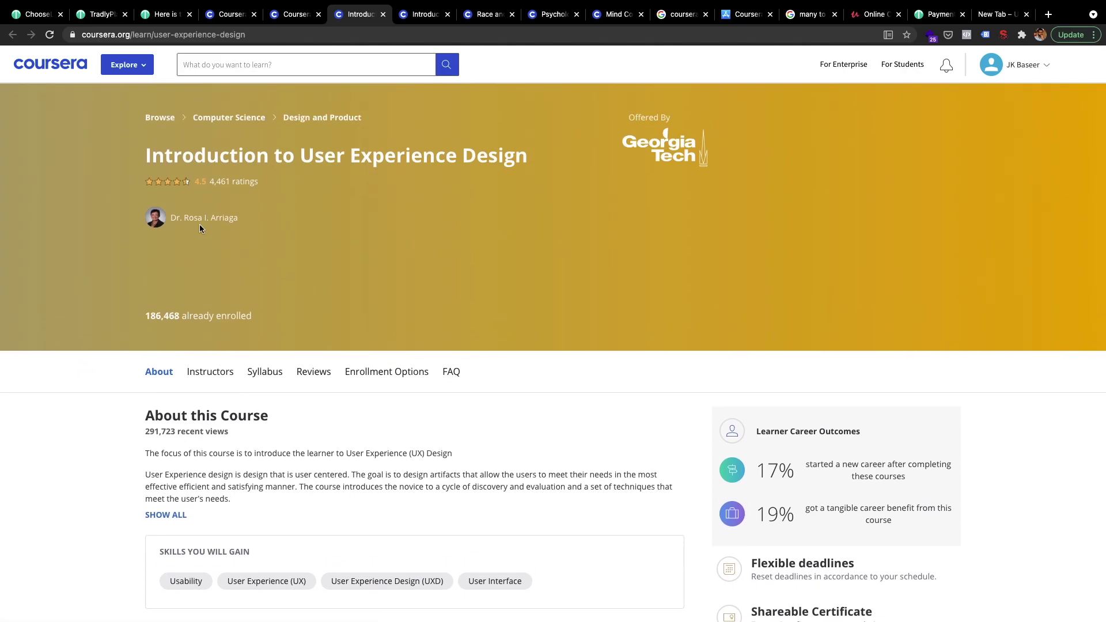
click(187, 225)
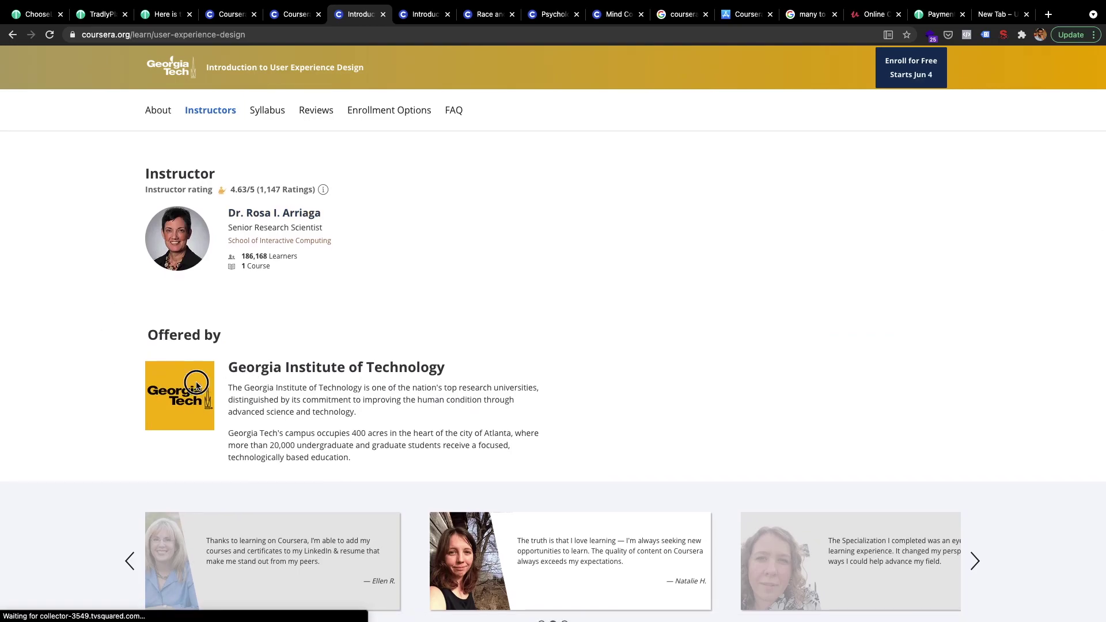
scroll(364, 252, up, 1)
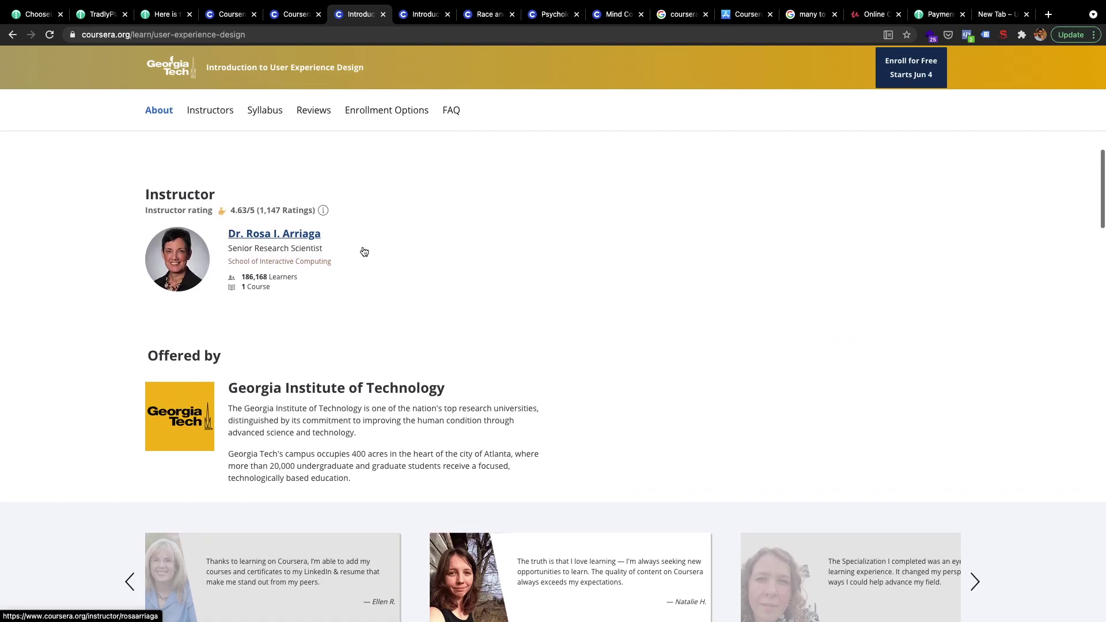
scroll(364, 252, up, 1)
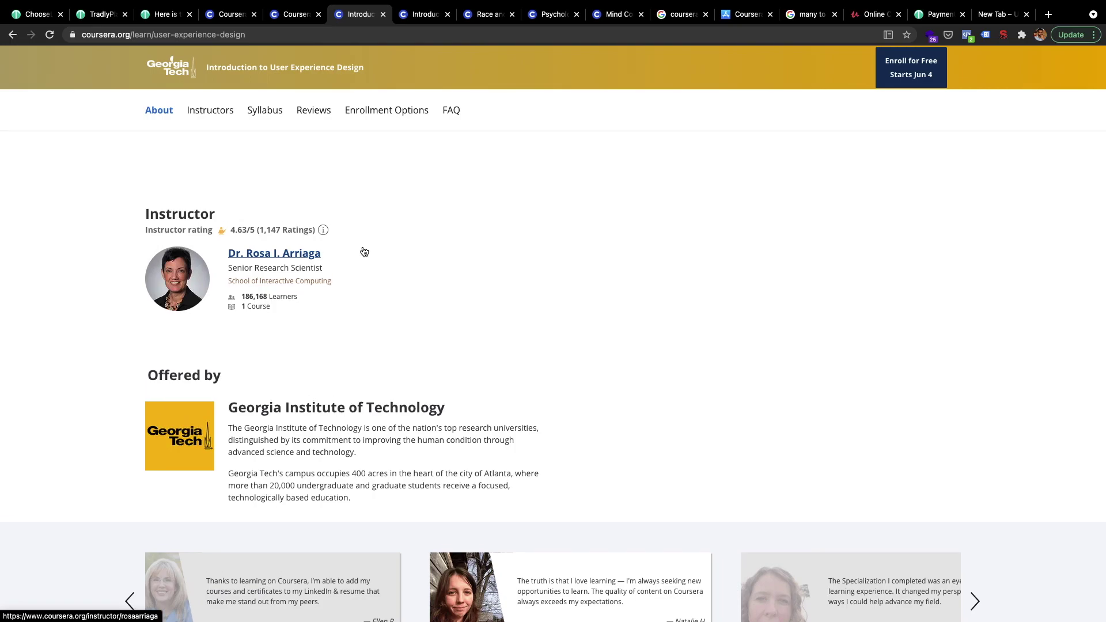
click(295, 255)
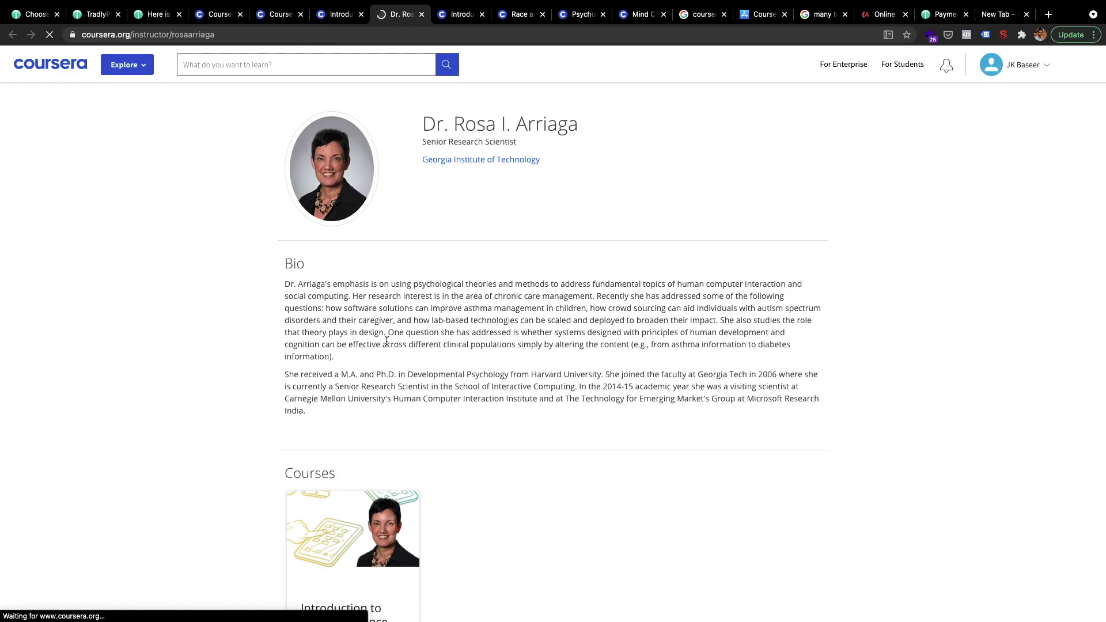
scroll(357, 403, down, 3)
scroll(357, 403, up, 3)
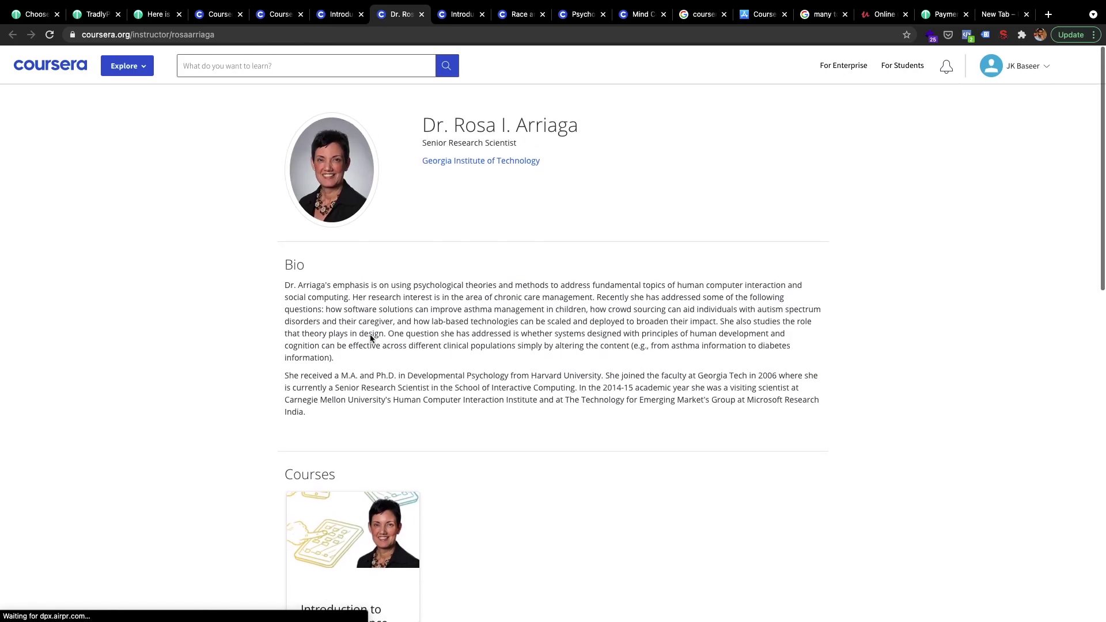
drag(651, 127, 389, 127)
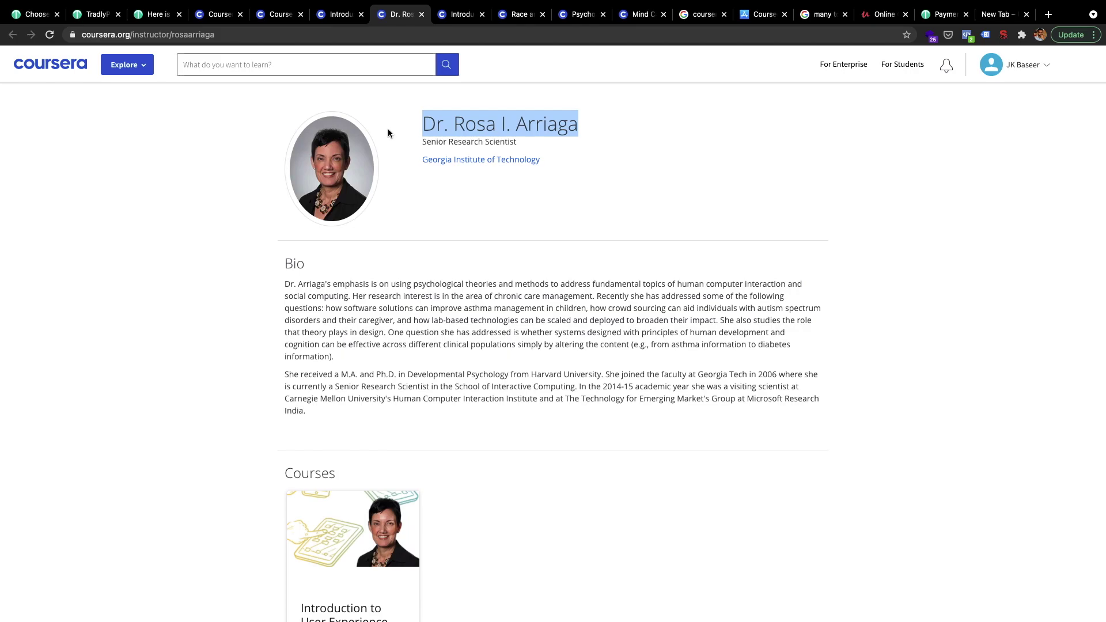
scroll(467, 315, down, 1)
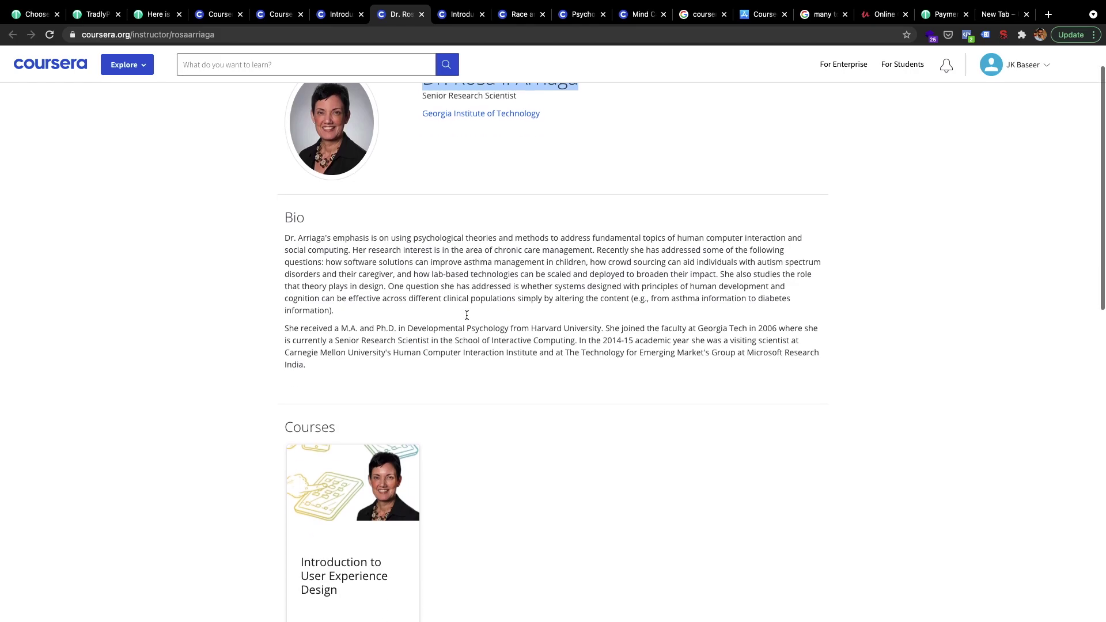
scroll(467, 315, down, 1)
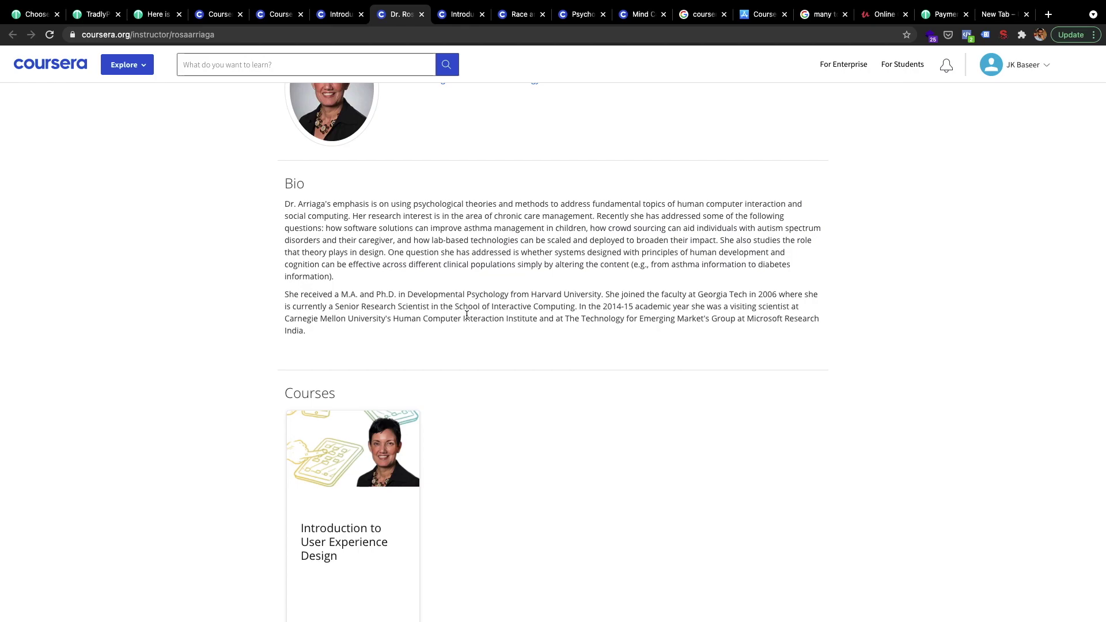
scroll(121, 157, up, 2)
click(154, 13)
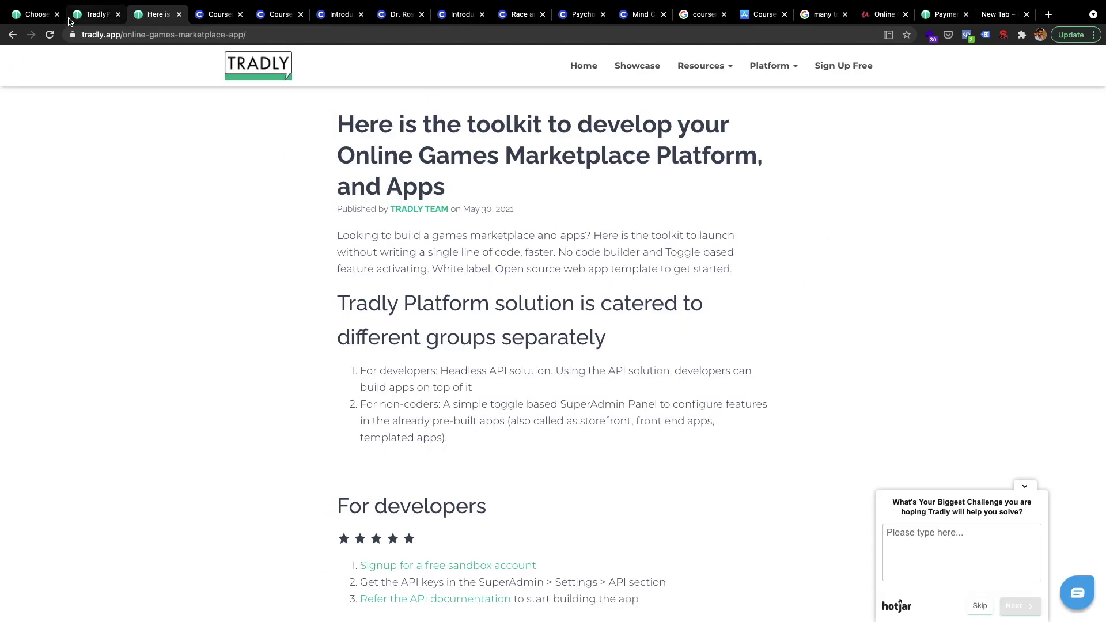
- Check the toolkit article, then switch on 'Activate nearby accounts in home page' in Choose Location & Map
click(34, 13)
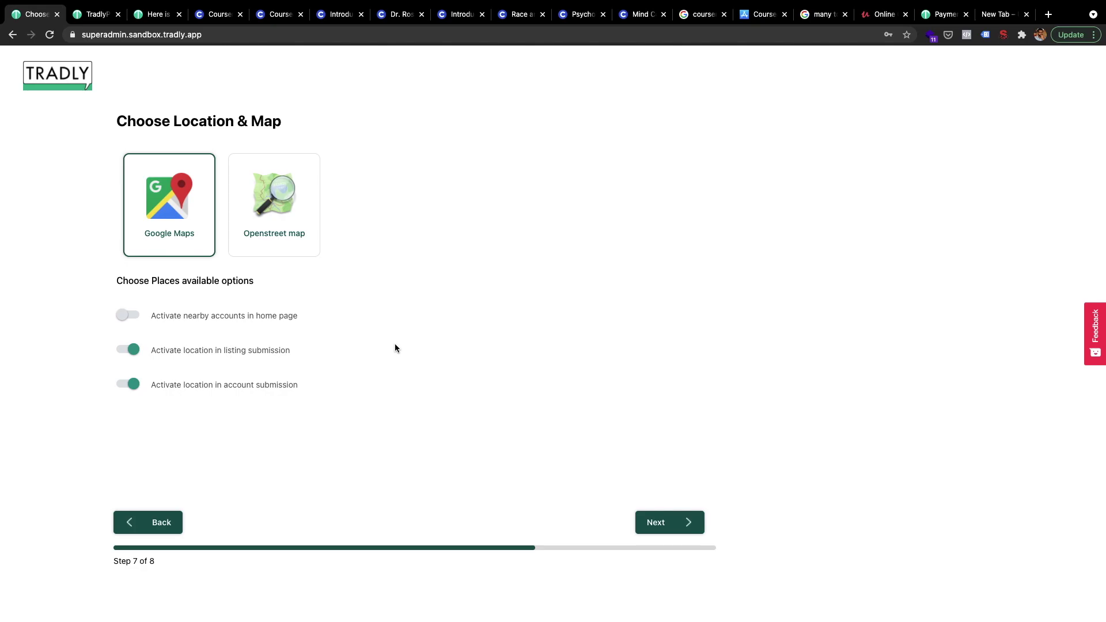
click(156, 14)
scroll(437, 438, down, 2)
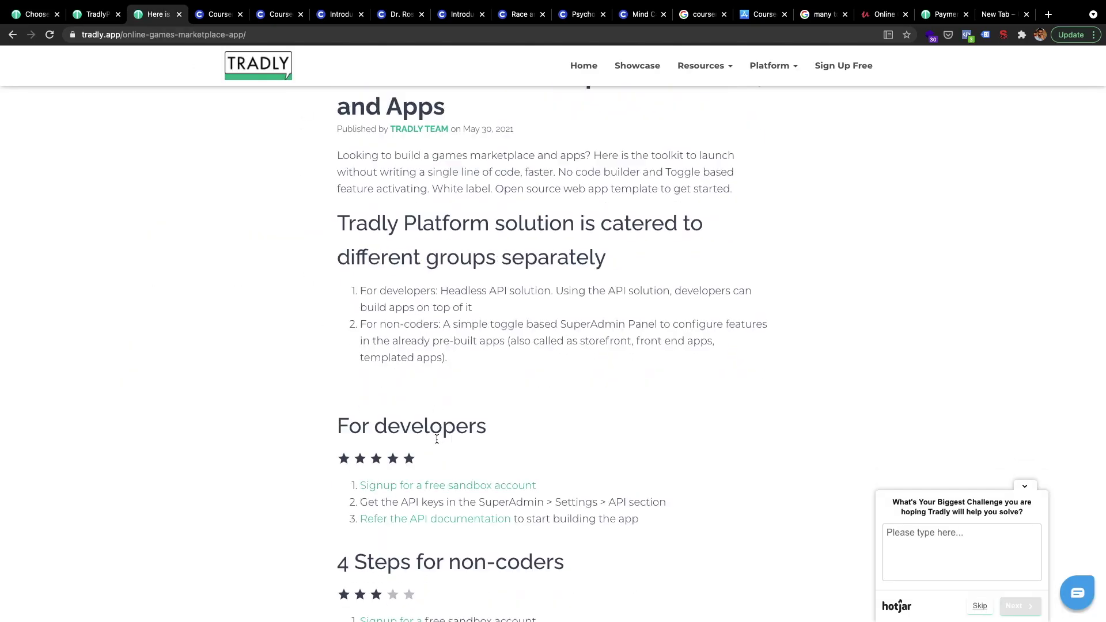
scroll(437, 439, down, 5)
click(35, 14)
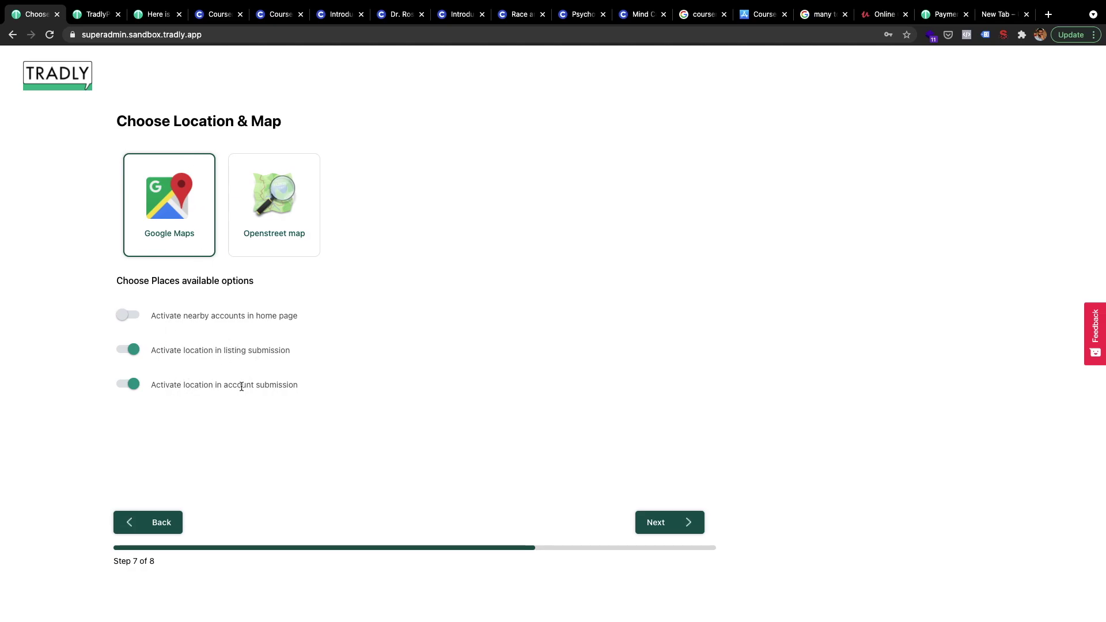
click(132, 315)
- Search Google Maps for 'london' from a new tab and pan the city map
key(super+t)
text(maps.google.com)
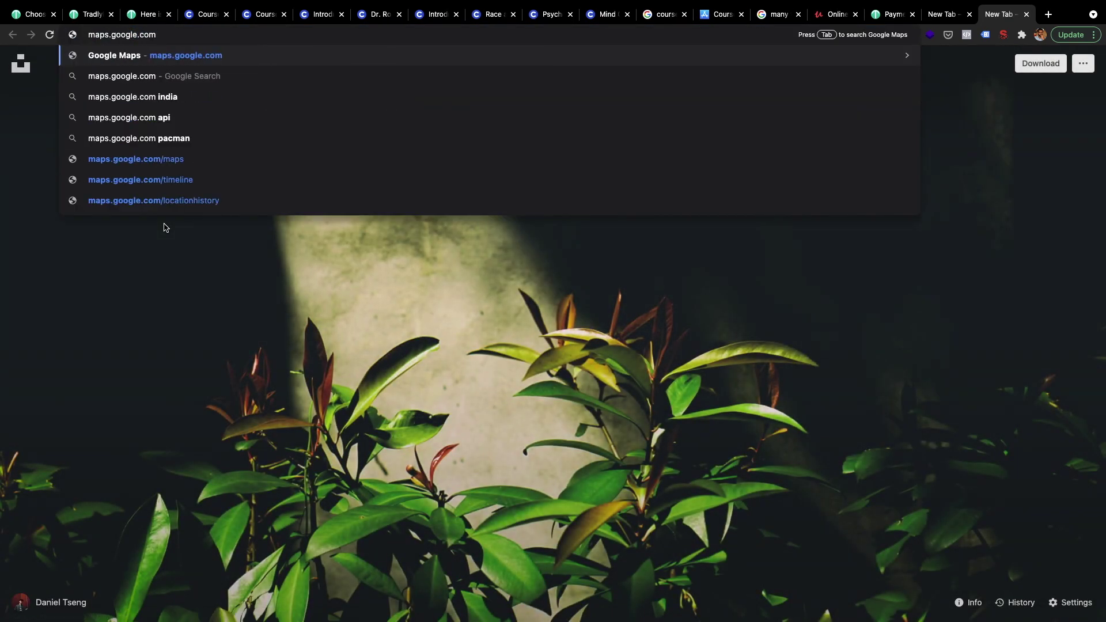
key(Tab)
text(U)
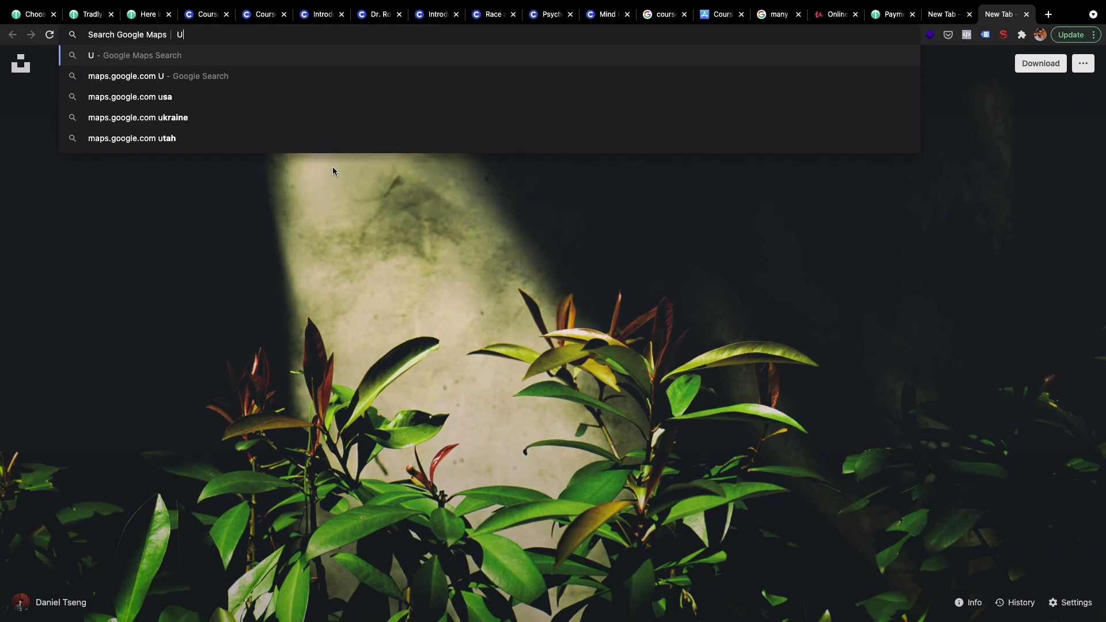
text(nited K)
key(BackSpace)
key(BackSpace)
key(BackSpace)
key(BackSpace)
key(BackSpace)
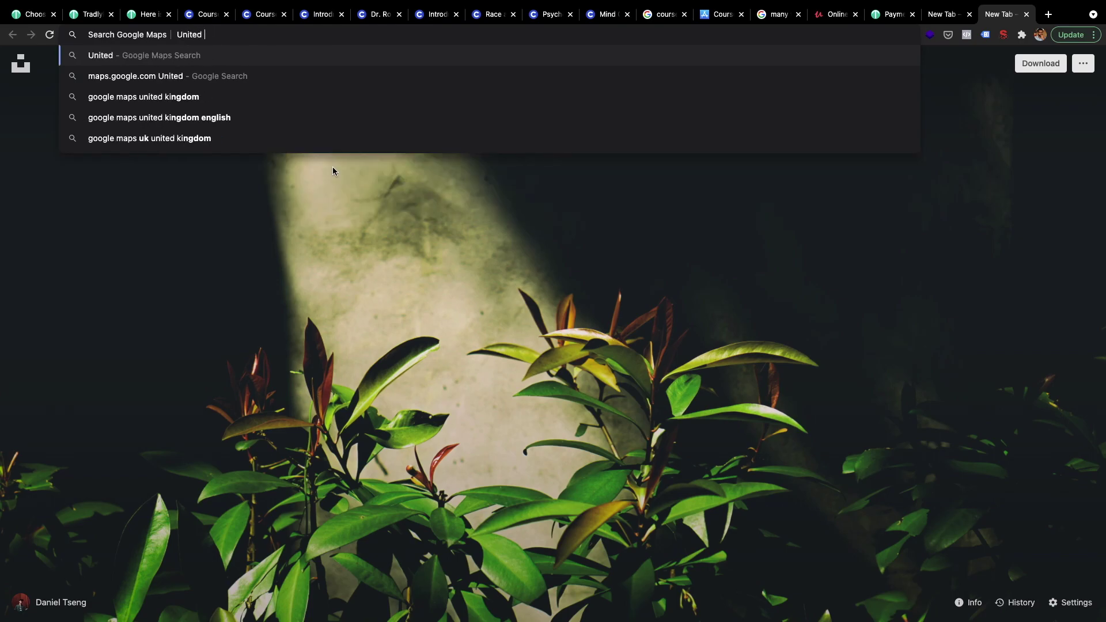
key(BackSpace)
key(BackSpace)
key(BackSpace)
text(london)
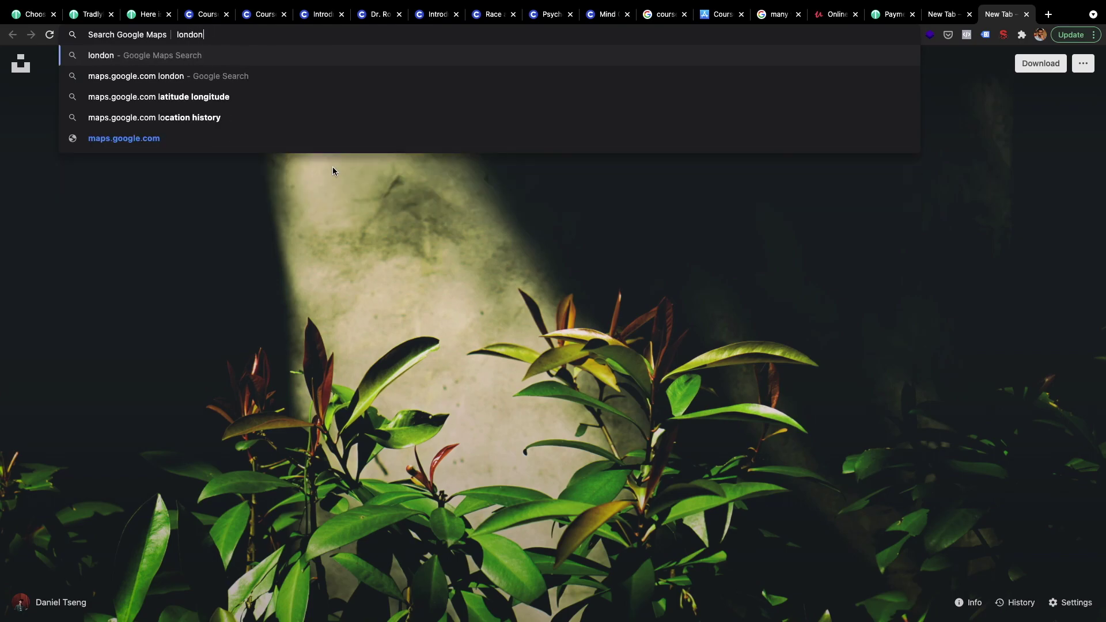
key(Return)
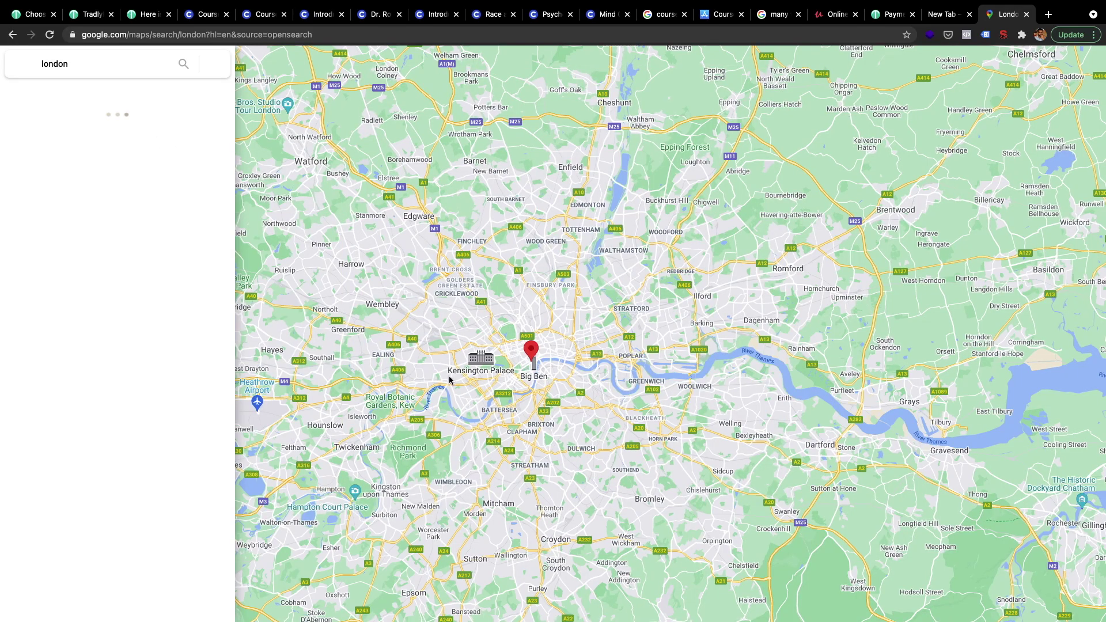
drag(572, 348, 683, 350)
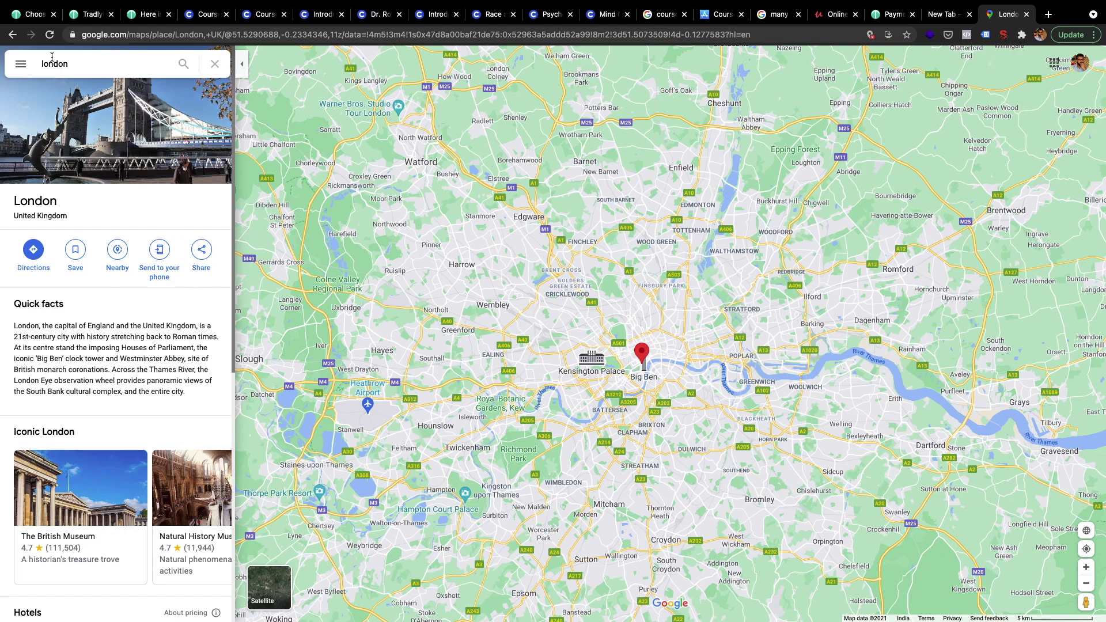
- Select Openstreet map as the map provider and advance to step 8, the registration type choice
click(31, 23)
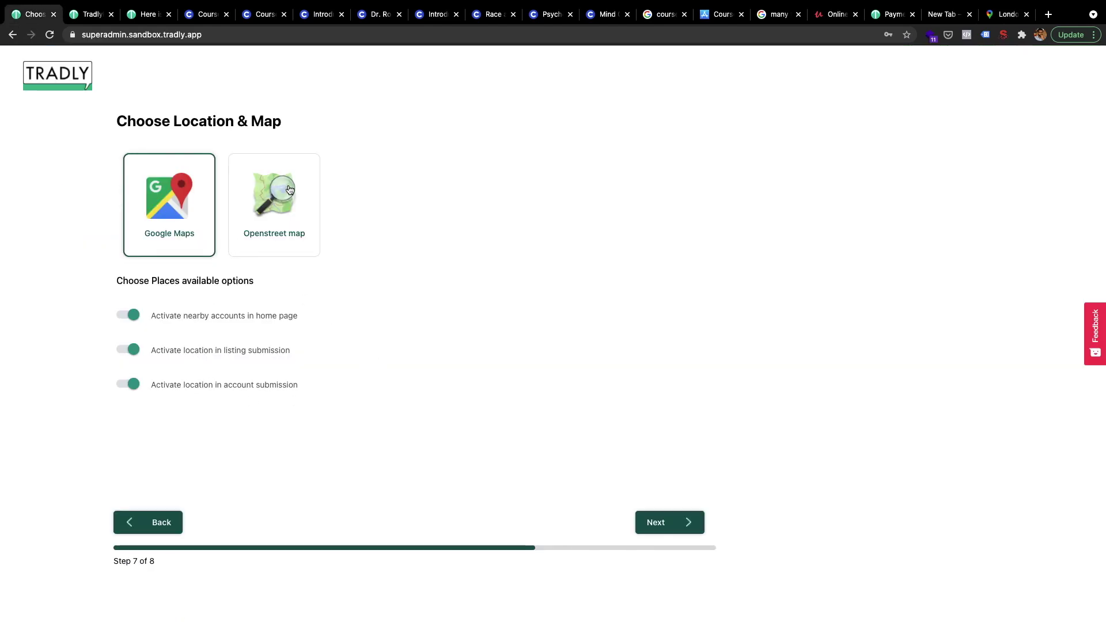
click(289, 238)
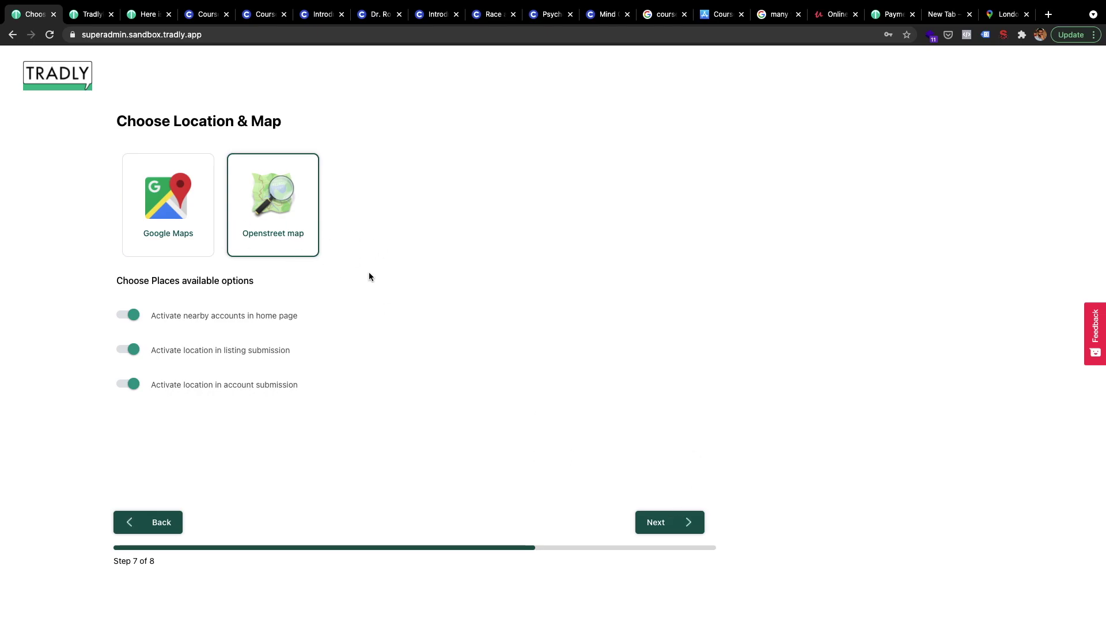
click(655, 526)
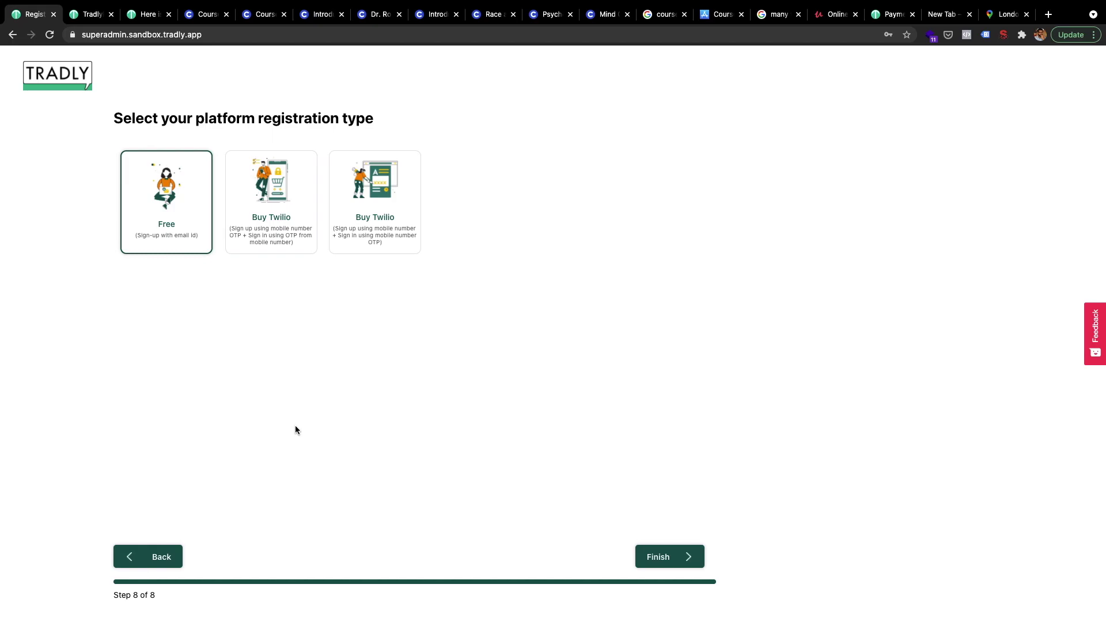
key(ctrl+Up)
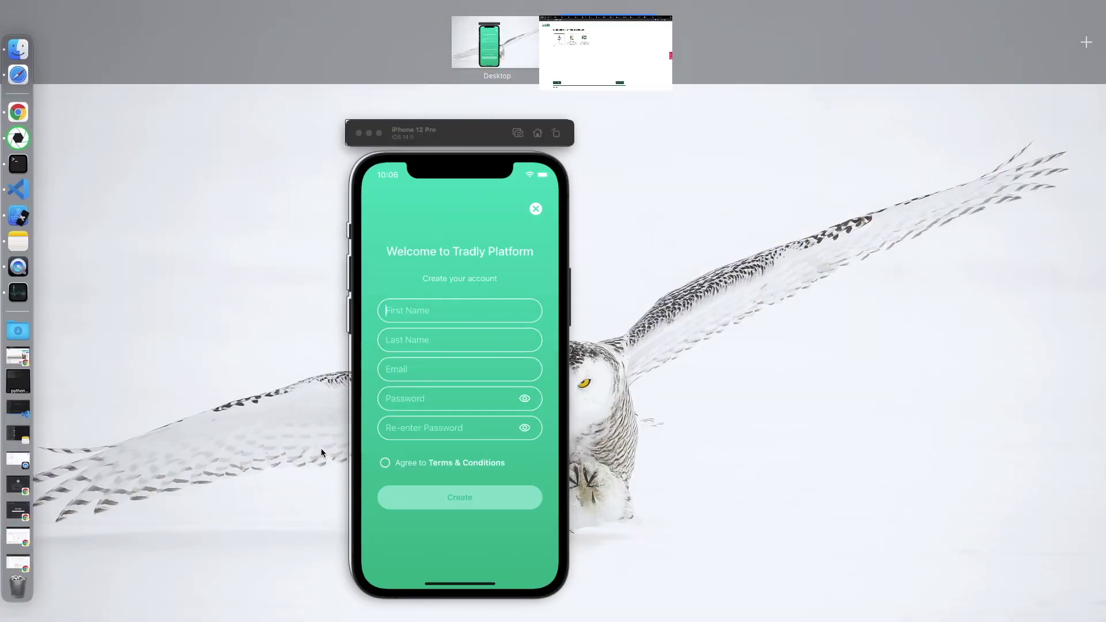
click(467, 358)
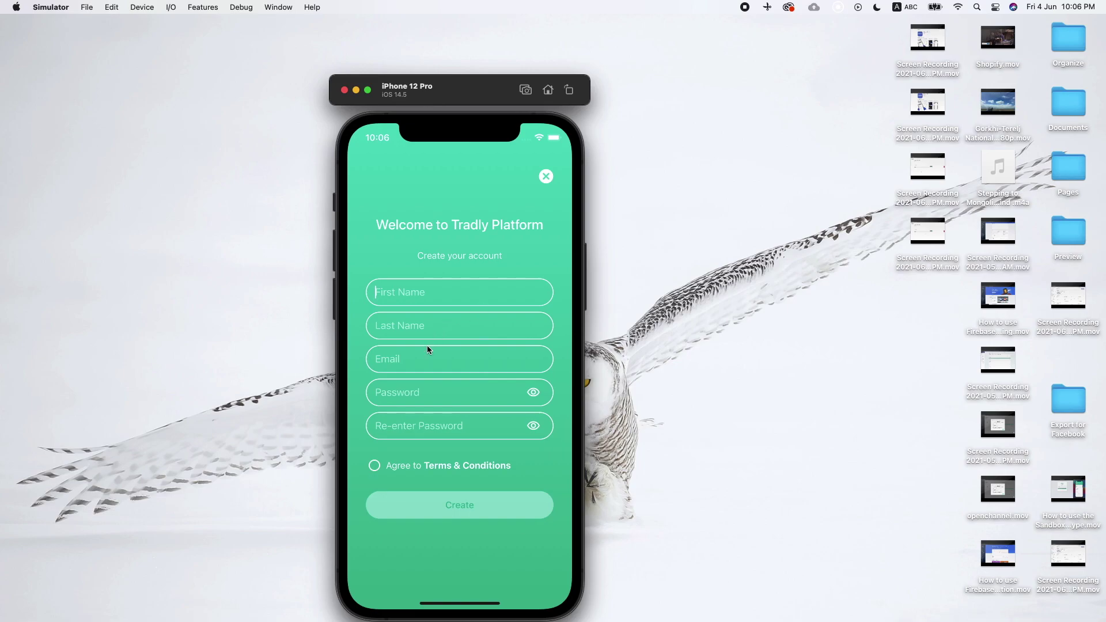
key(ctrl+Up)
click(607, 38)
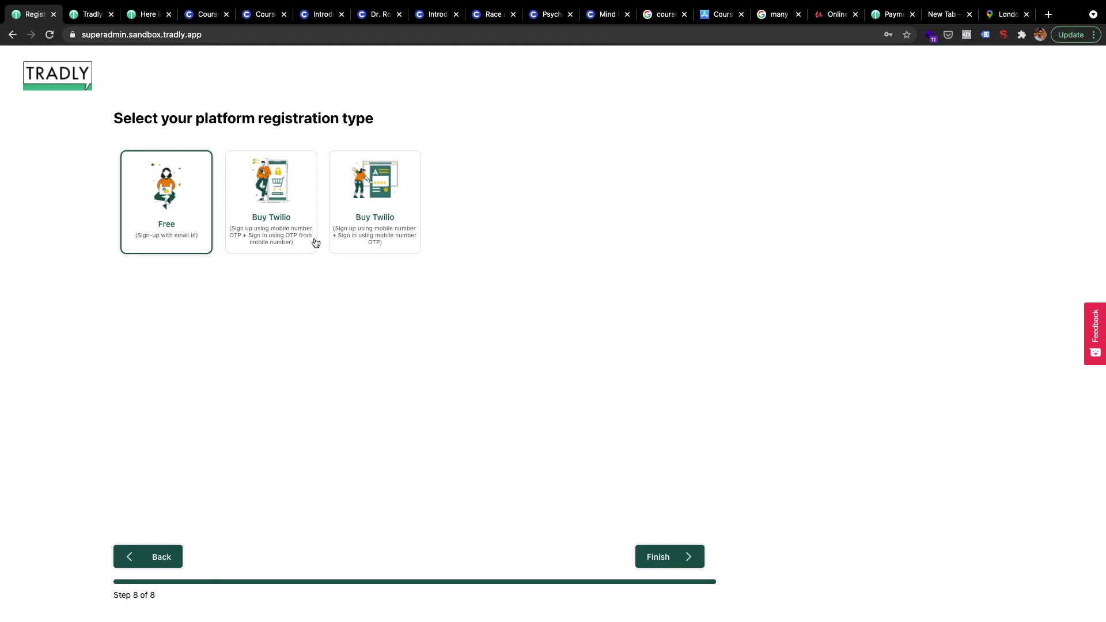
scroll(299, 240, up, 5)
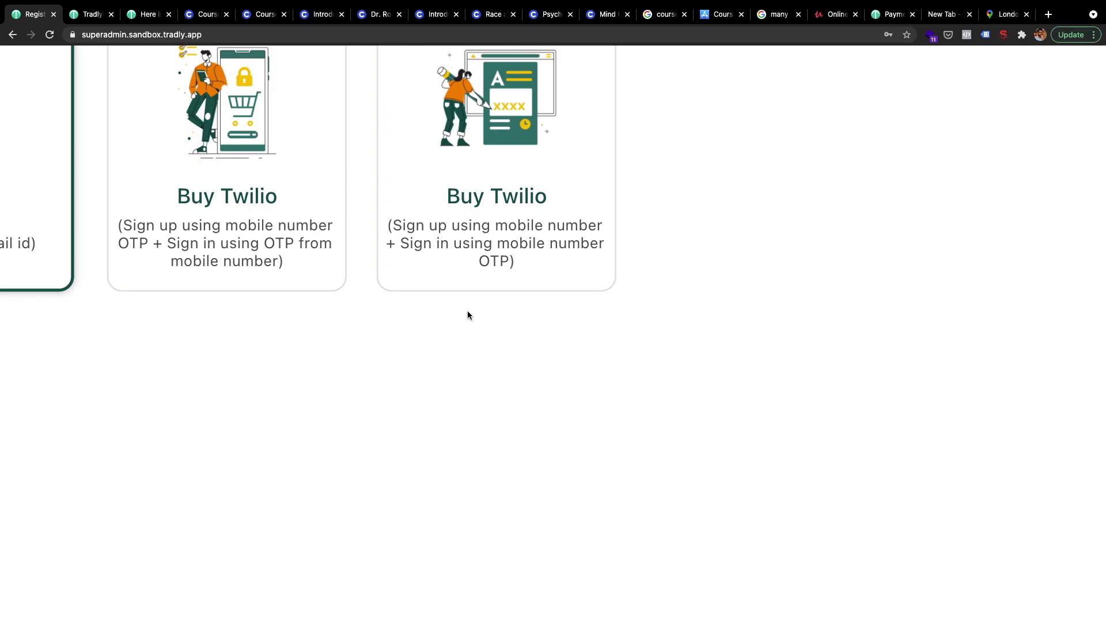
scroll(467, 312, down, 5)
scroll(468, 312, down, 3)
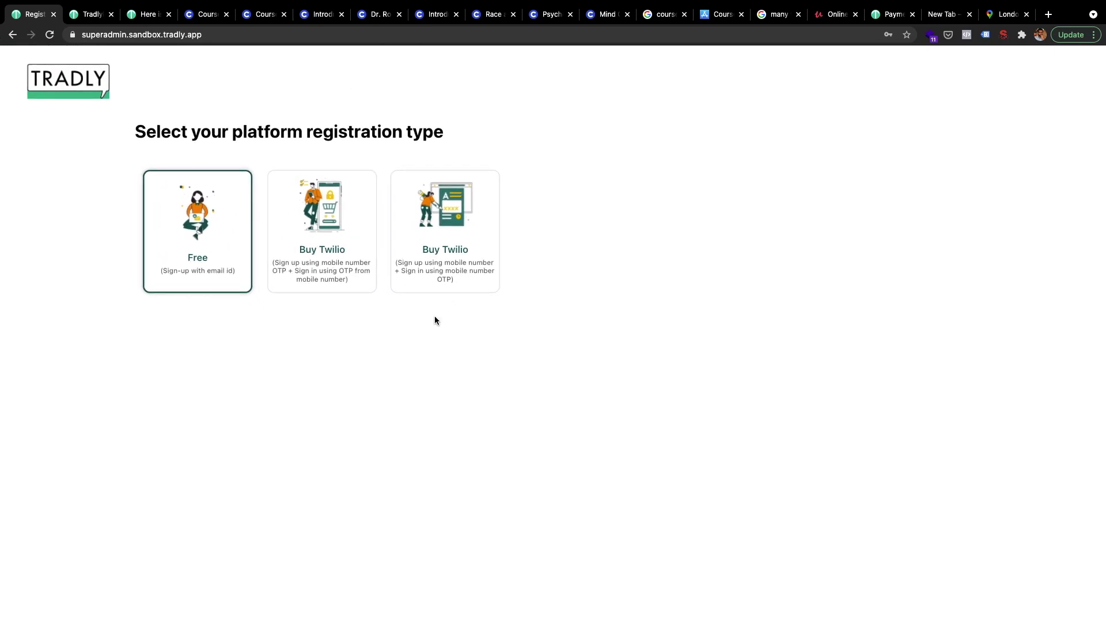
- Choose mobile-number OTP sign-up and quit the Tradly app in the iPhone Simulator
click(339, 252)
key(ctrl+Up)
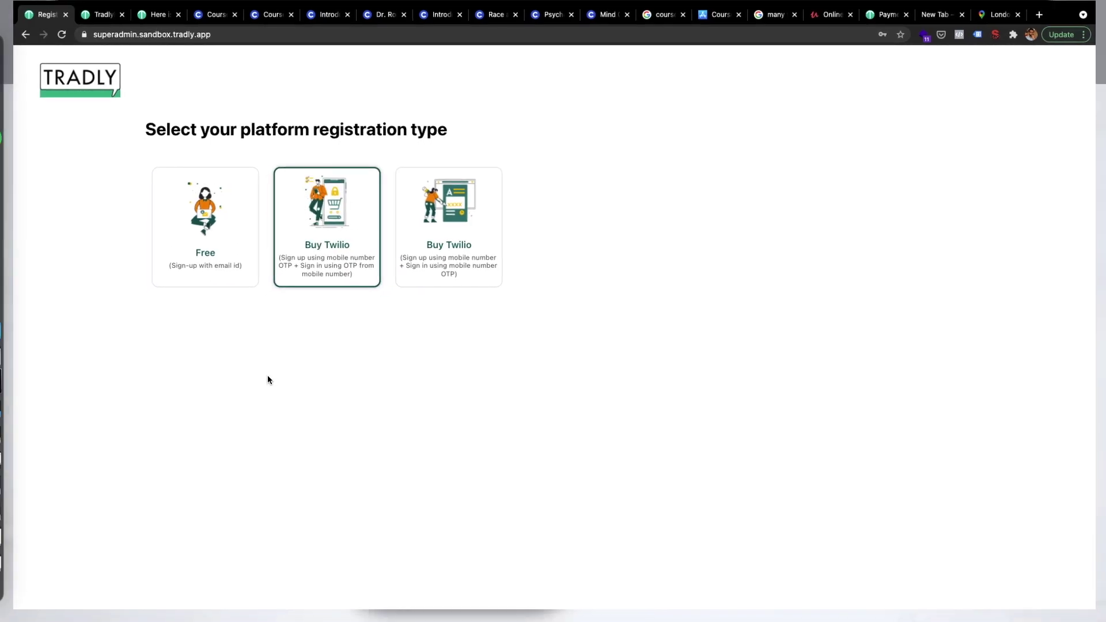
click(446, 283)
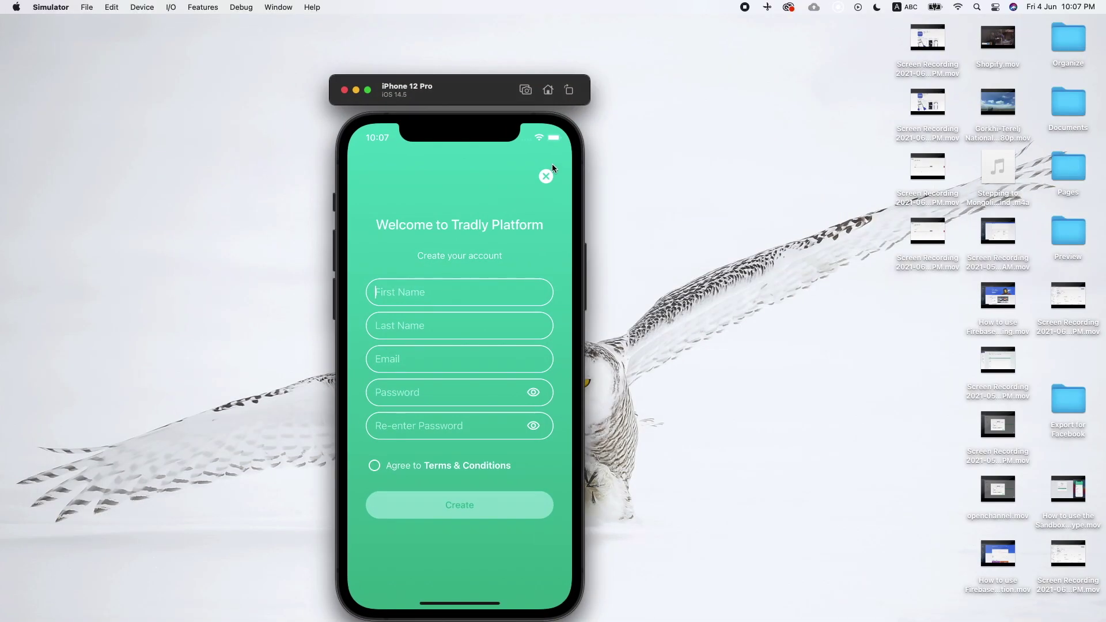
double_click(547, 91)
drag(556, 366, 550, 144)
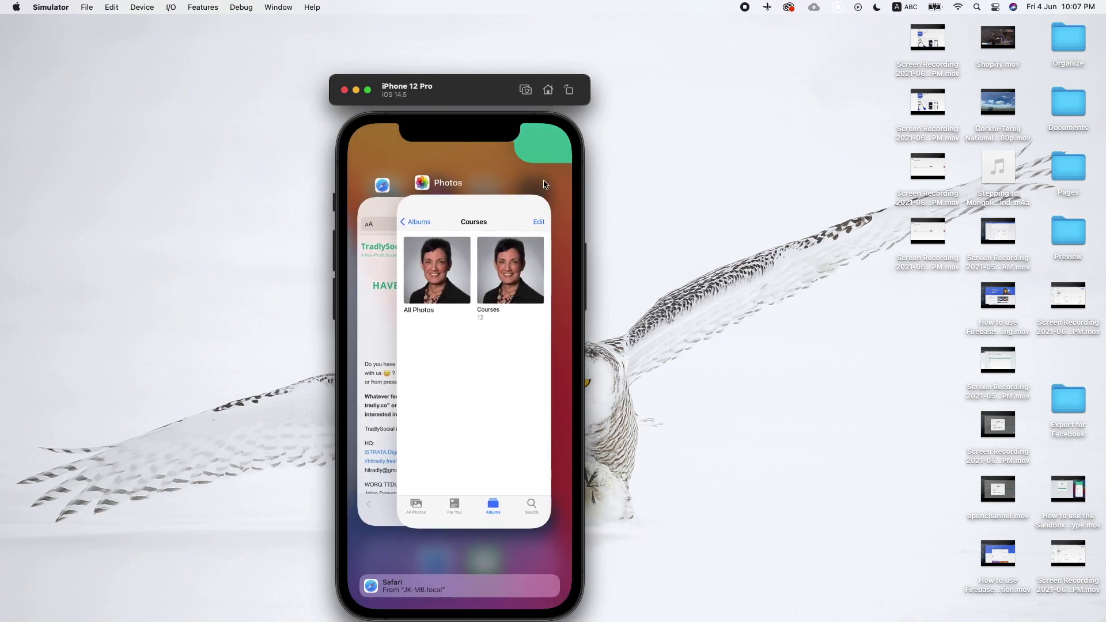
click(540, 367)
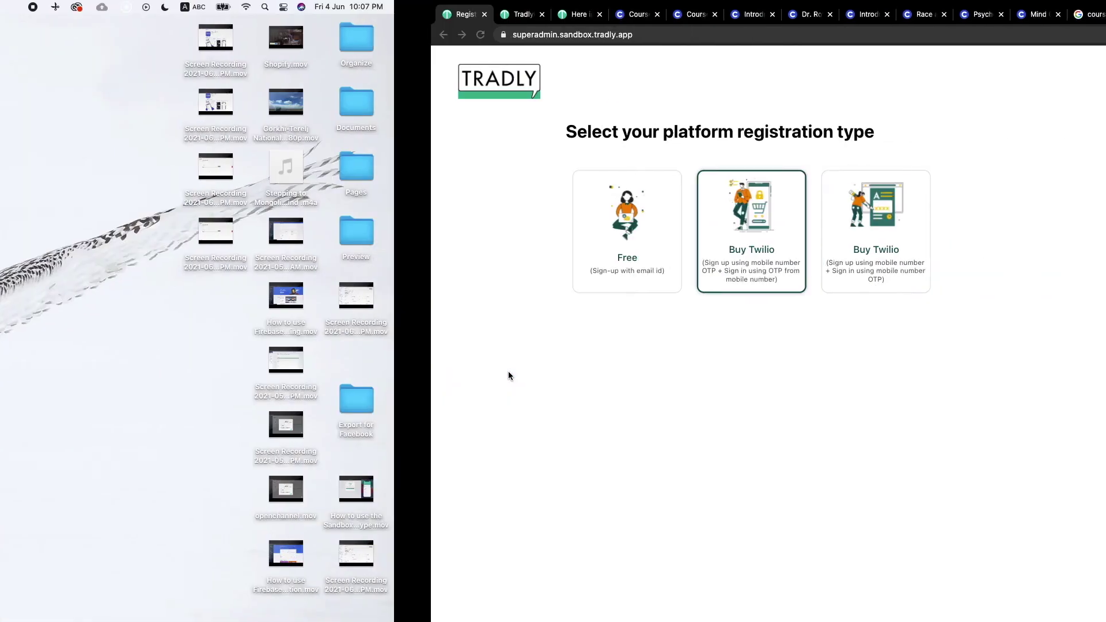
- Finish the setup wizard to reach the edutech sandbox prototype test page
scroll(492, 450, down, 1)
scroll(492, 448, down, 2)
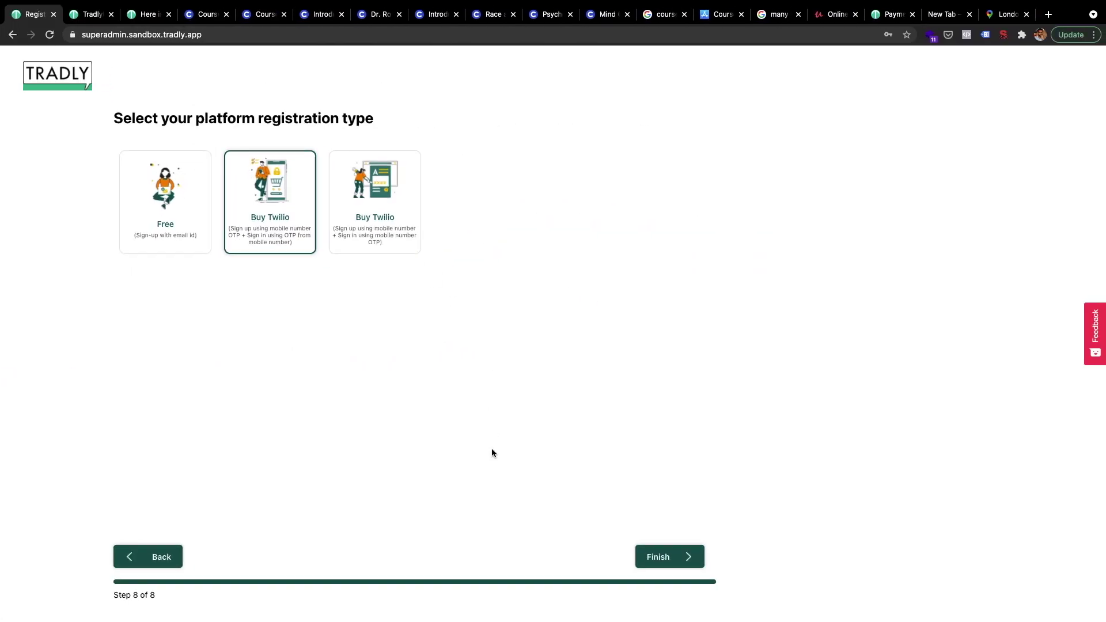
click(649, 562)
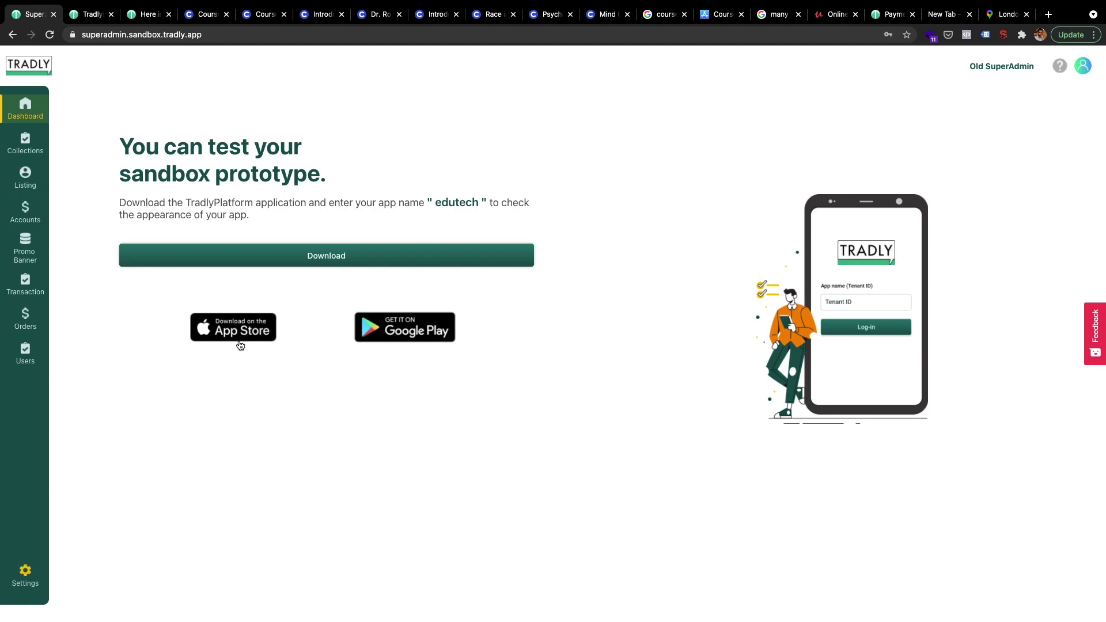
click(388, 331)
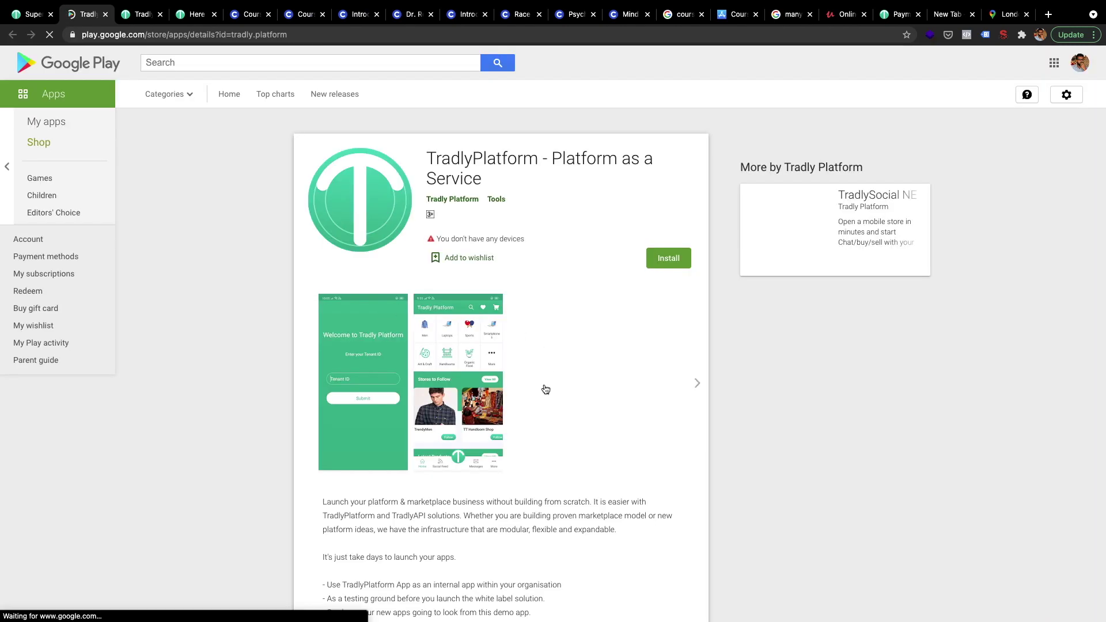
click(343, 365)
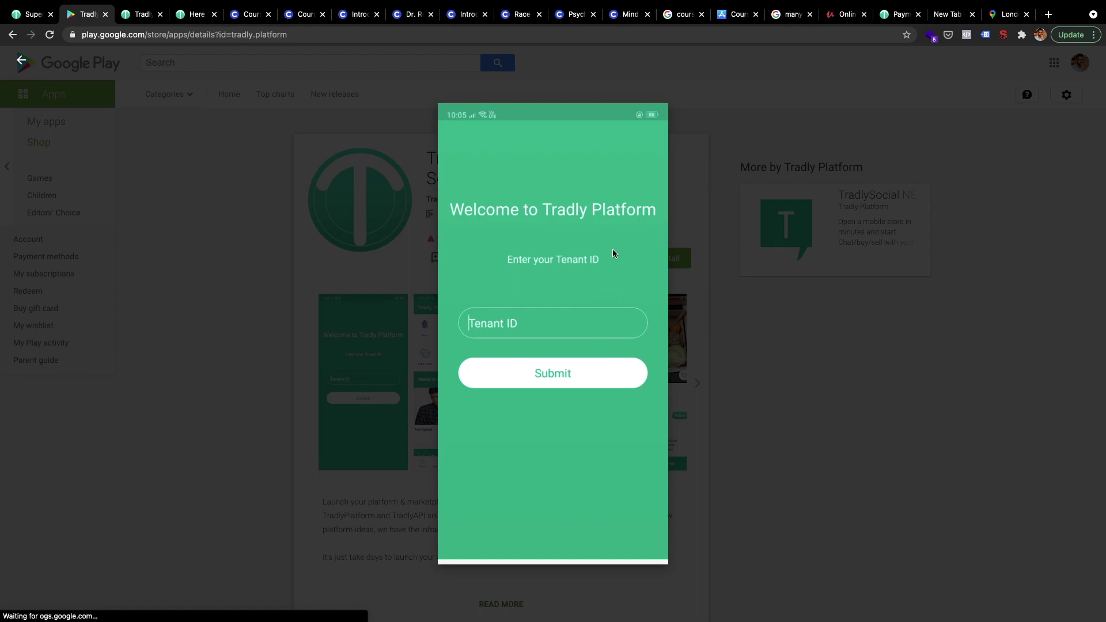
click(26, 10)
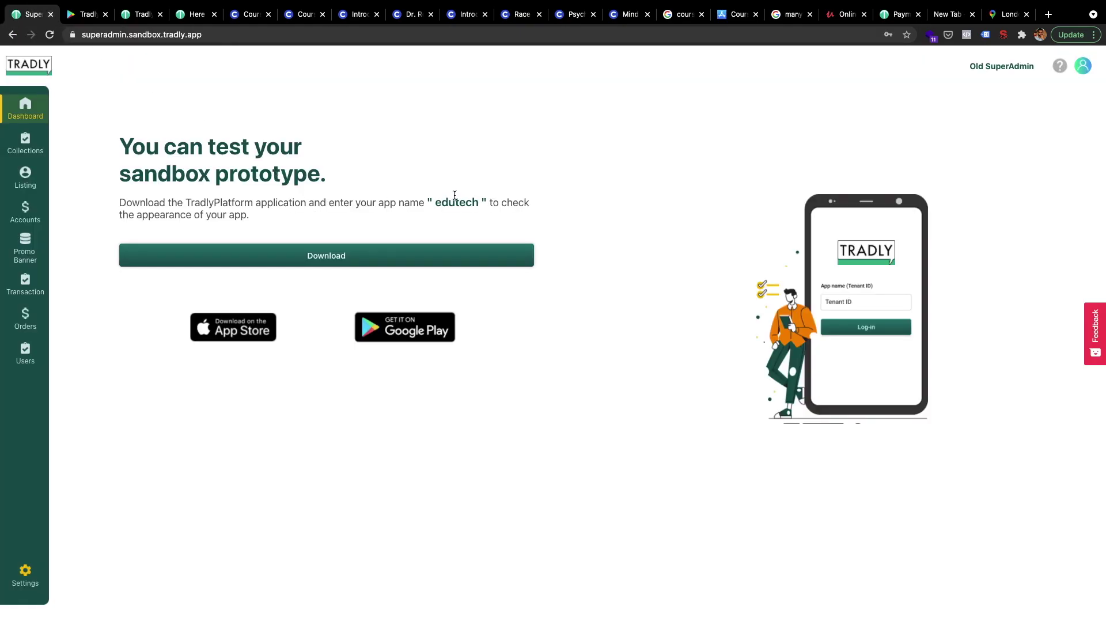
drag(479, 202, 432, 202)
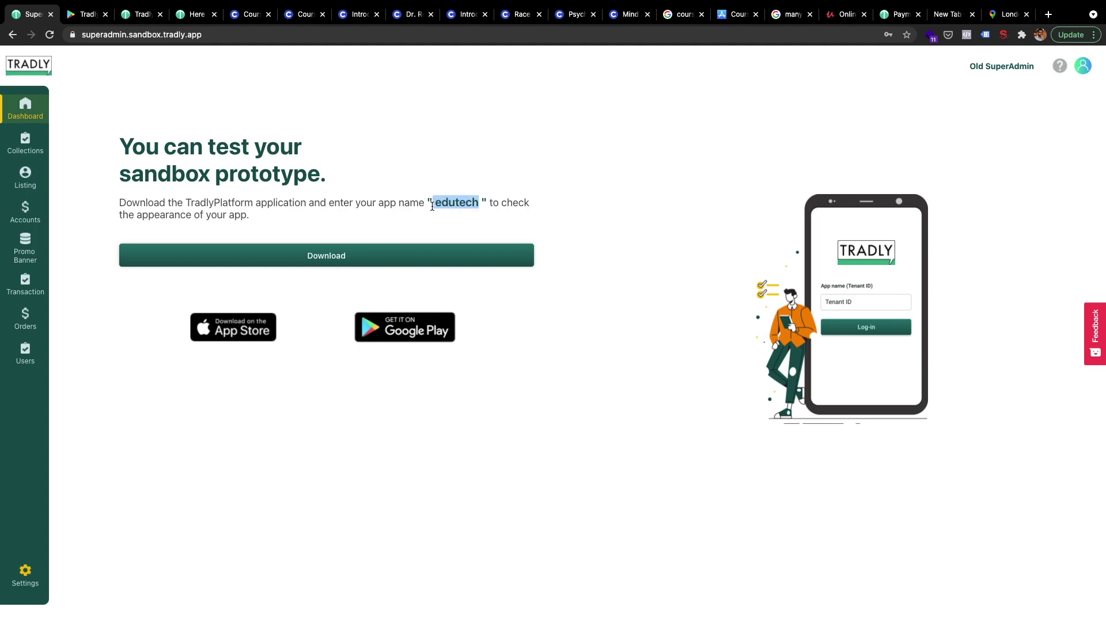
click(460, 206)
drag(483, 206, 433, 204)
click(435, 215)
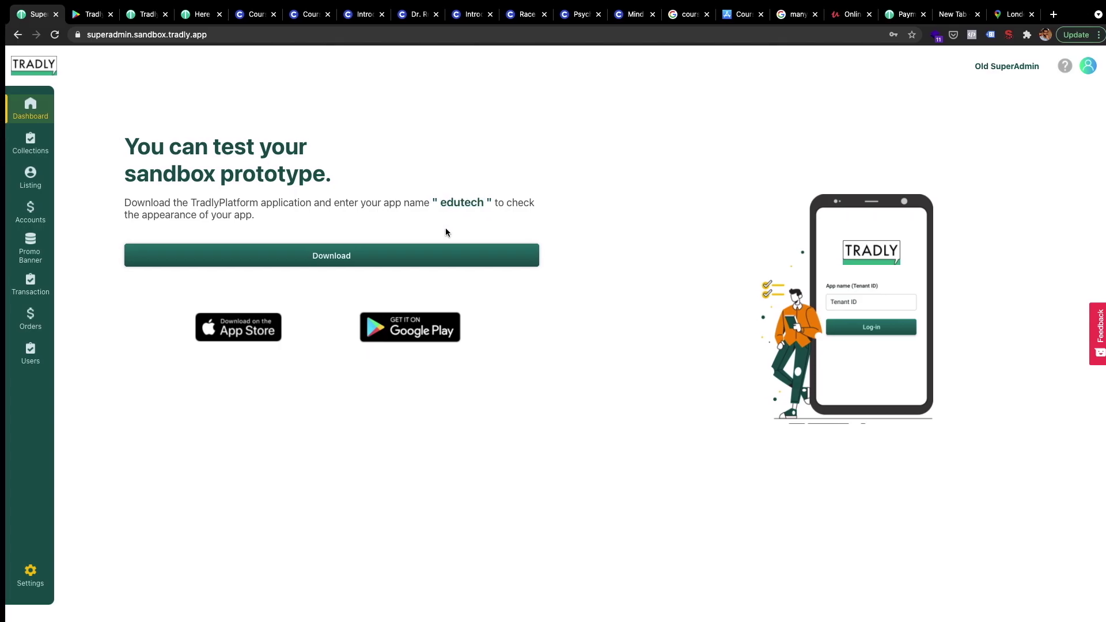
- Launch Tradly Platform in the Simulator and go to More > Sign in/Sign up
key(ctrl+Left)
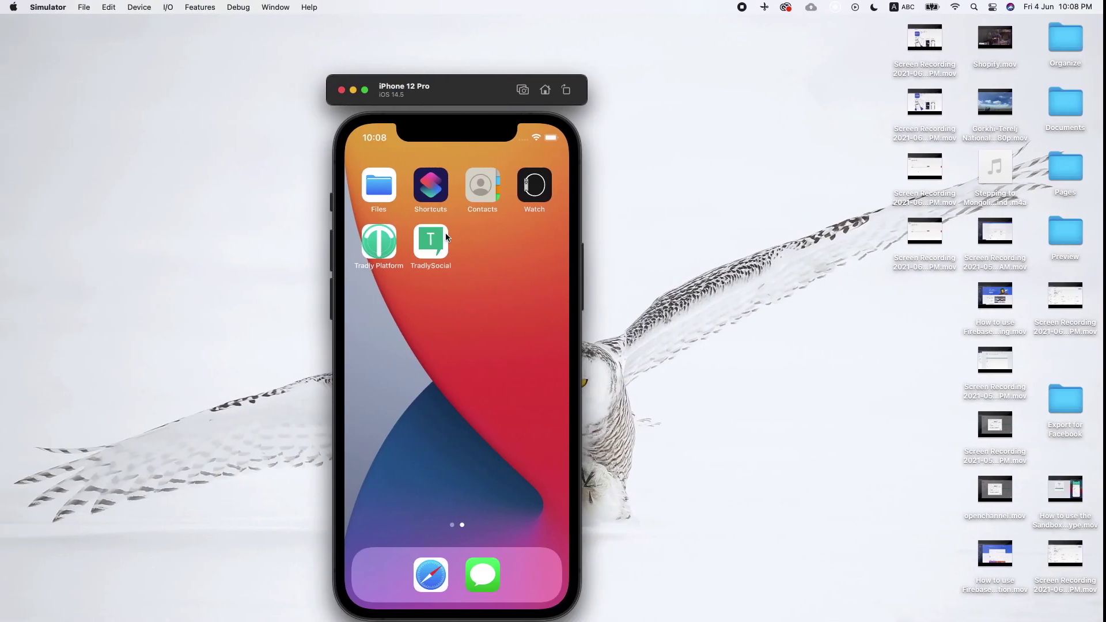
click(385, 246)
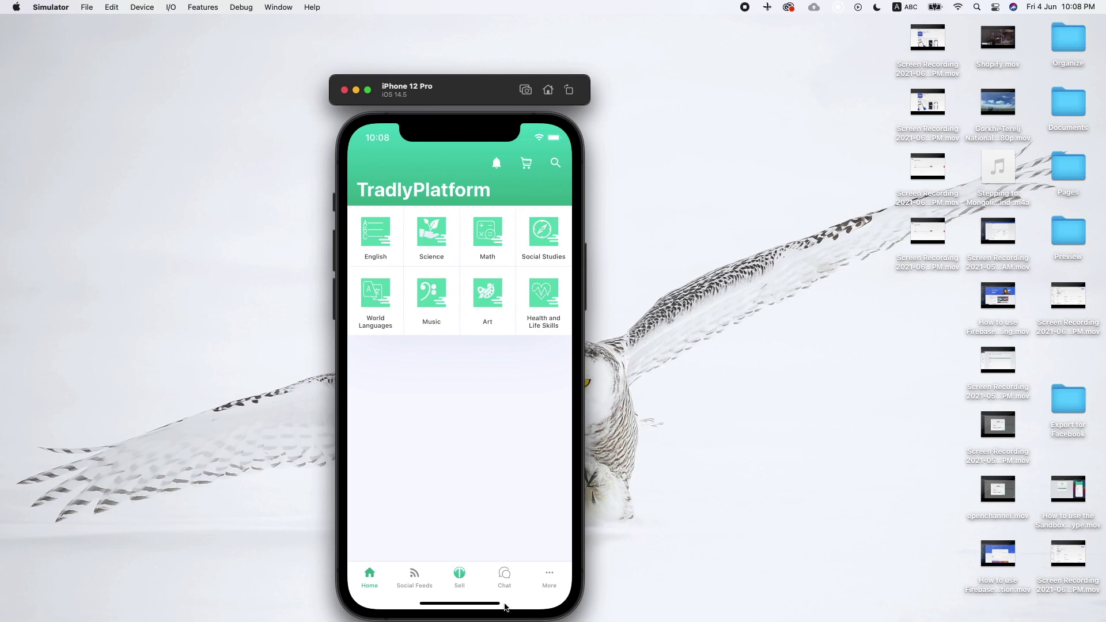
click(544, 576)
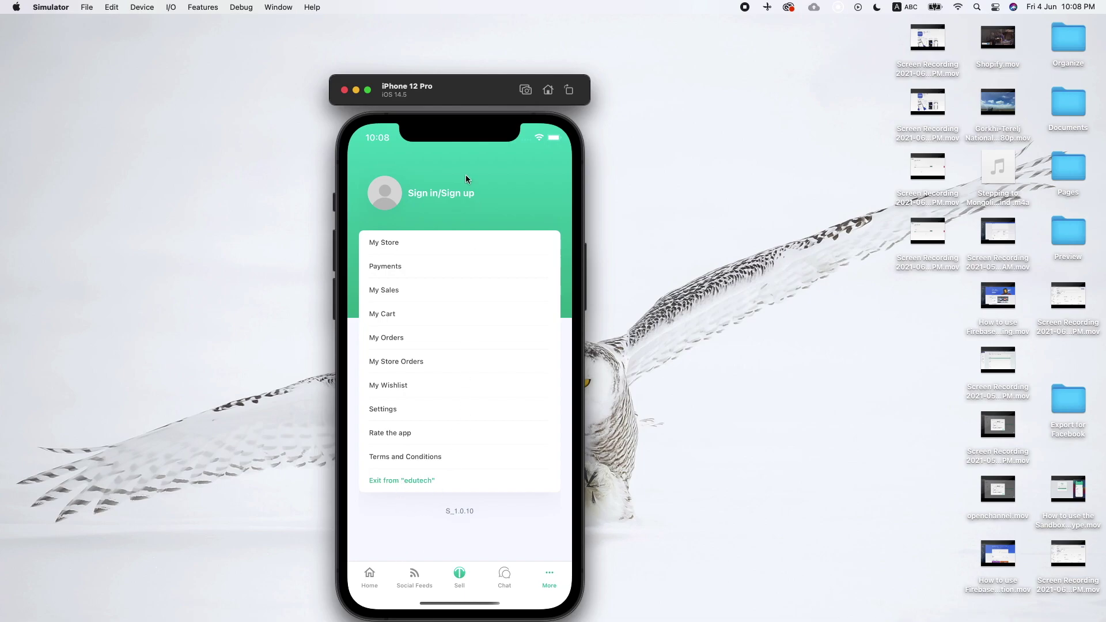
click(450, 193)
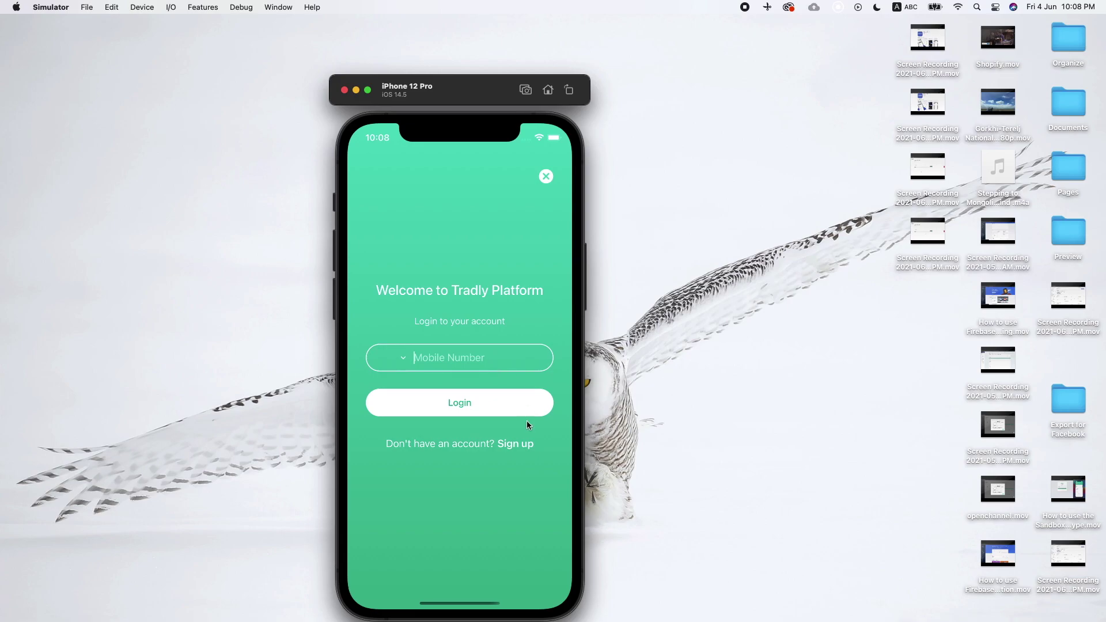
click(522, 444)
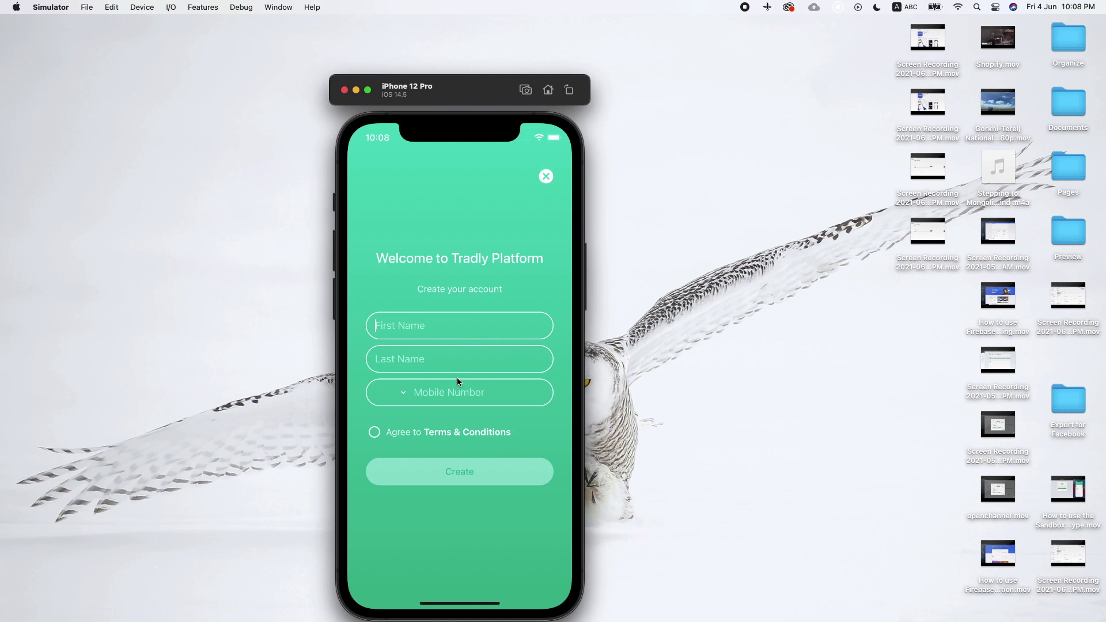
- Glance at the SuperAdmin sandbox page, then open the Create your account form in the app
key(ctrl+Right)
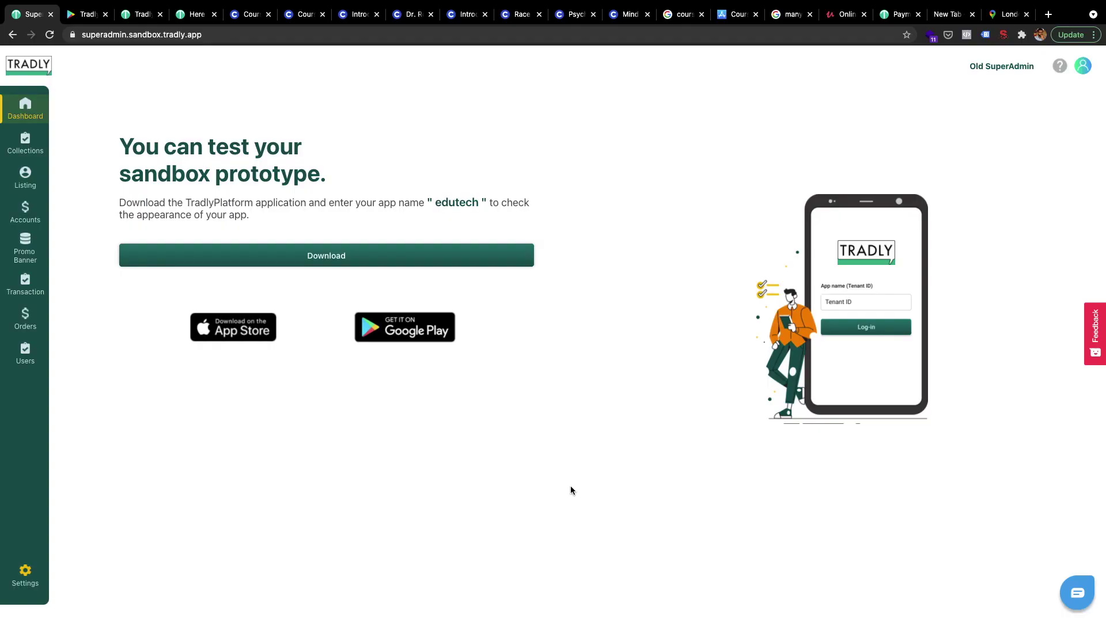
key(ctrl+Left)
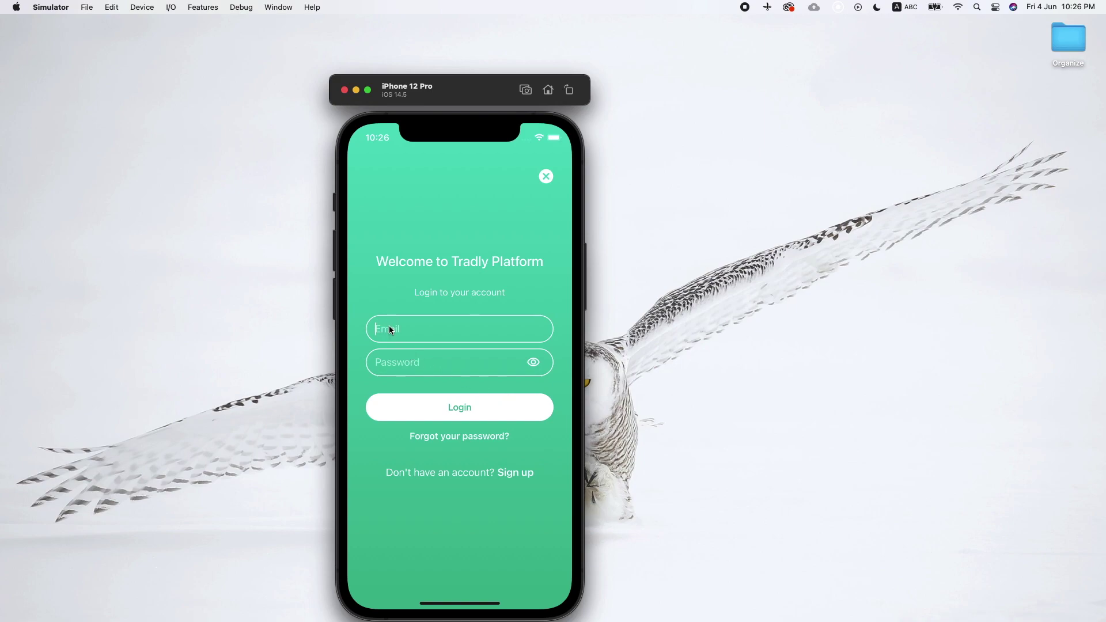
click(522, 472)
- Enter the name, e-mail and matching password, accept the Terms & Conditions, and select the e-mailed code
key(Tab)
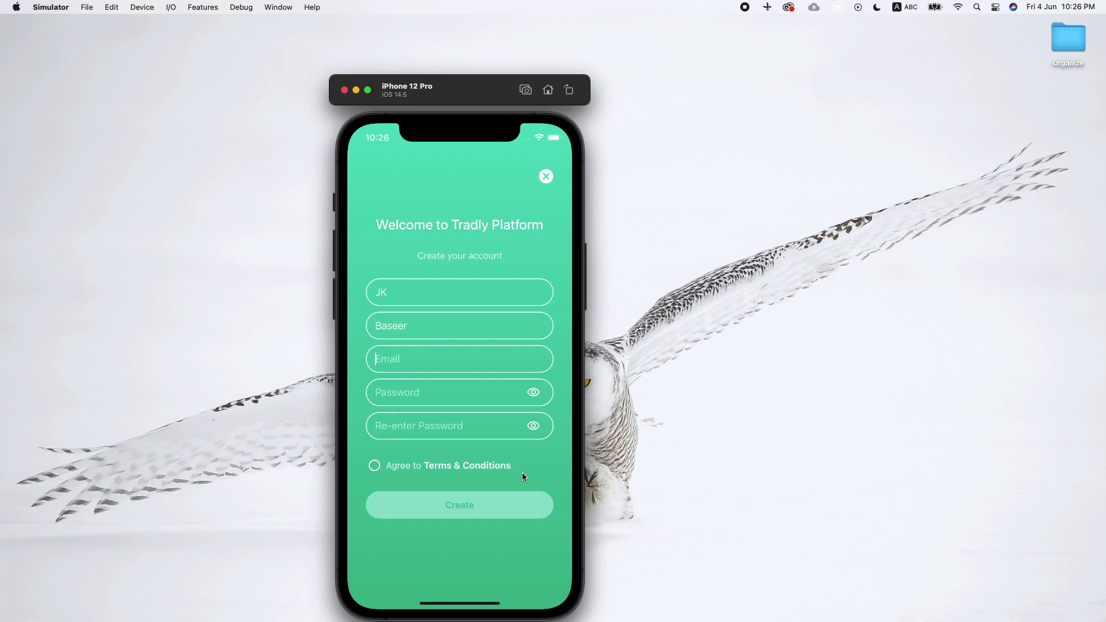
key(Tab)
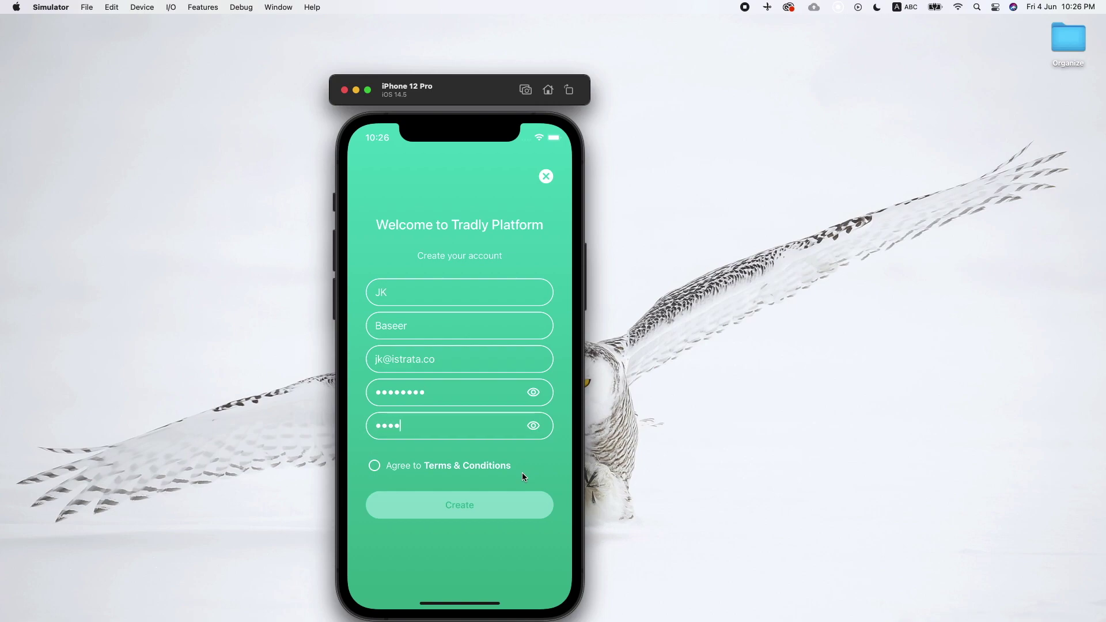
click(373, 466)
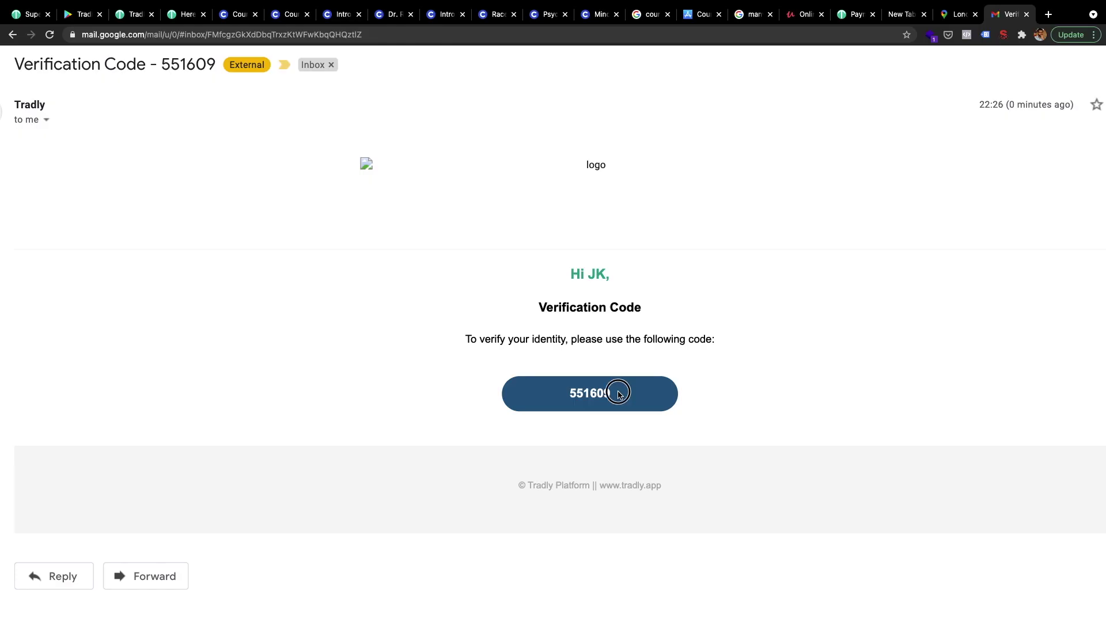
drag(619, 392, 568, 395)
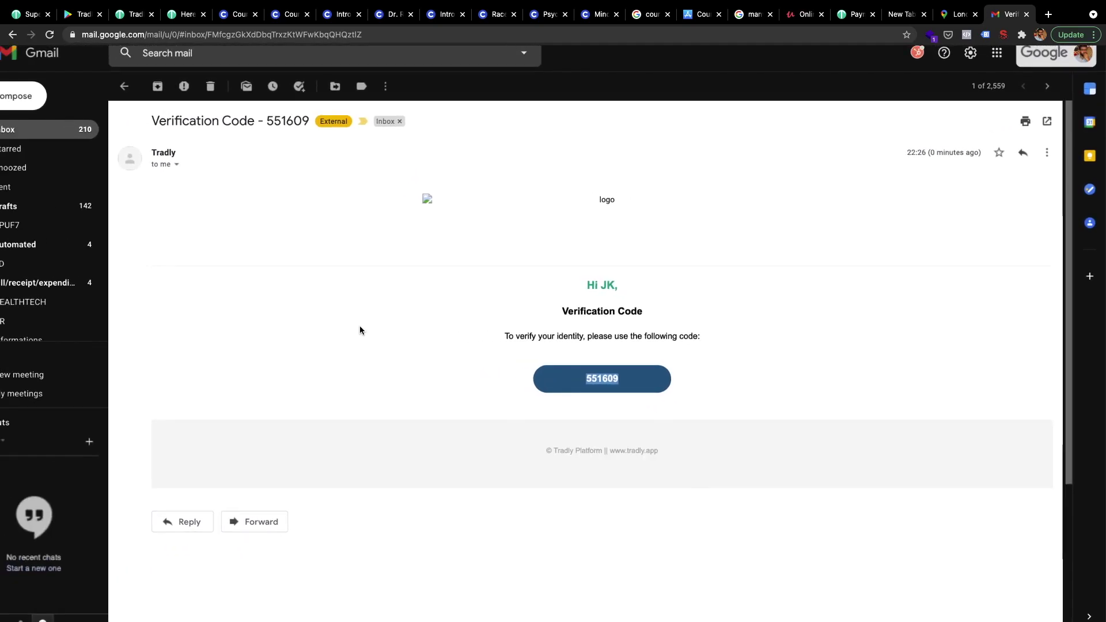
- Expand the verification e-mail's sender details and select the sender's e-mail address
scroll(360, 326, up, 1)
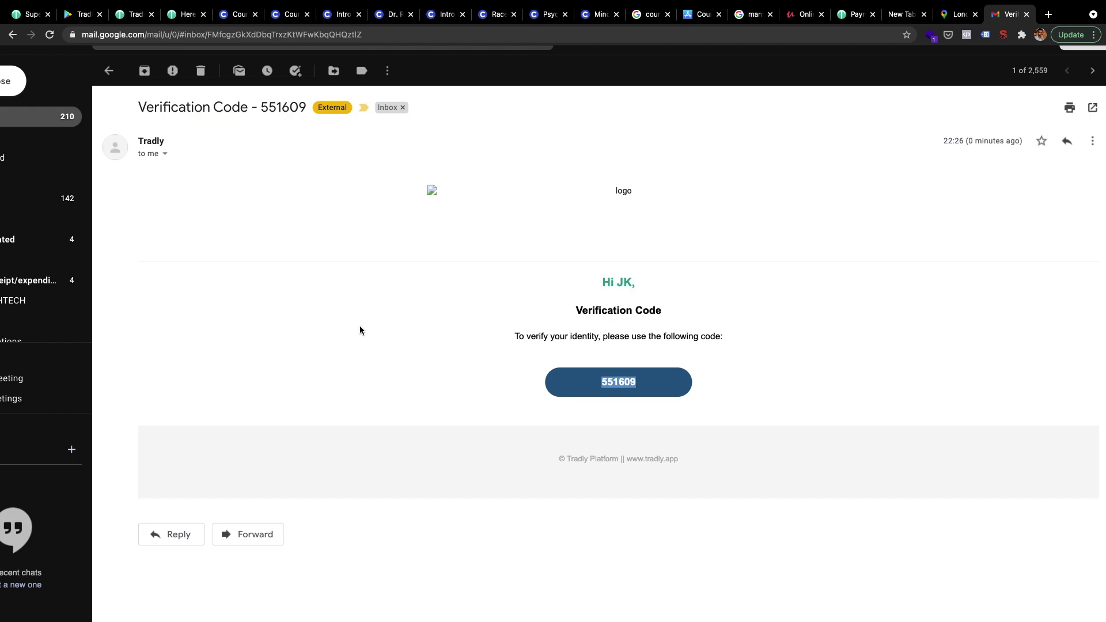
click(166, 154)
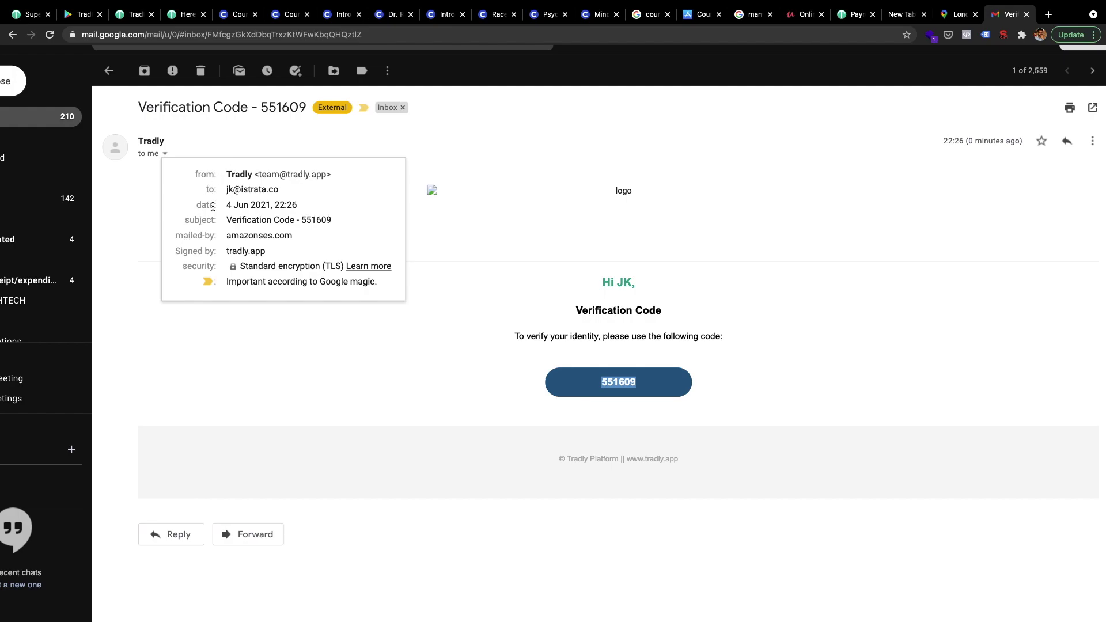
drag(339, 173, 215, 176)
drag(293, 189, 259, 171)
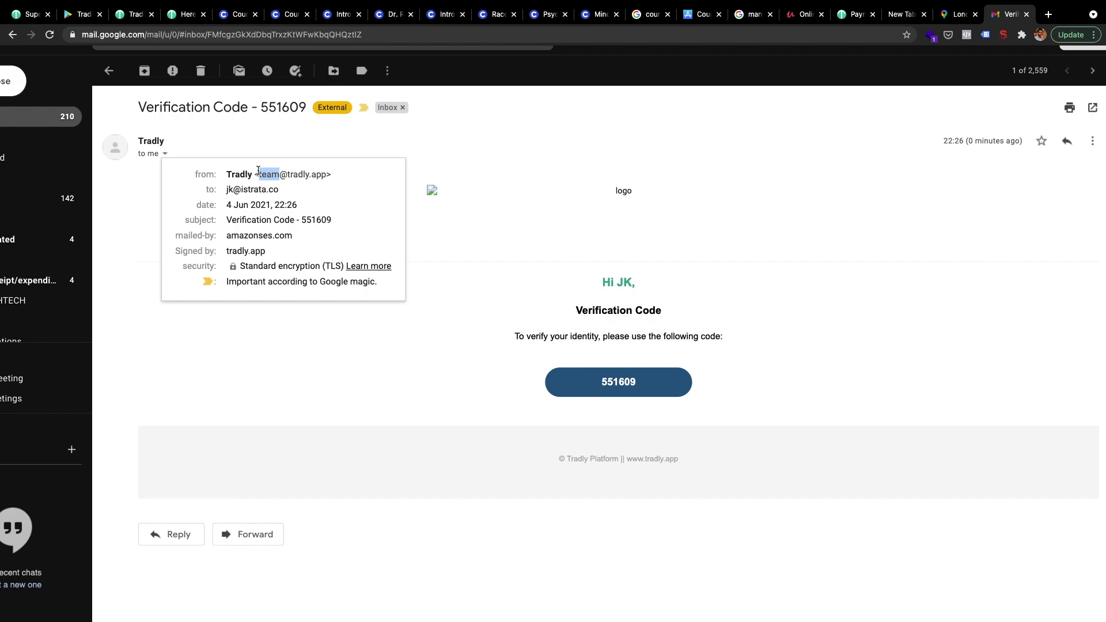
click(263, 173)
drag(260, 173, 328, 173)
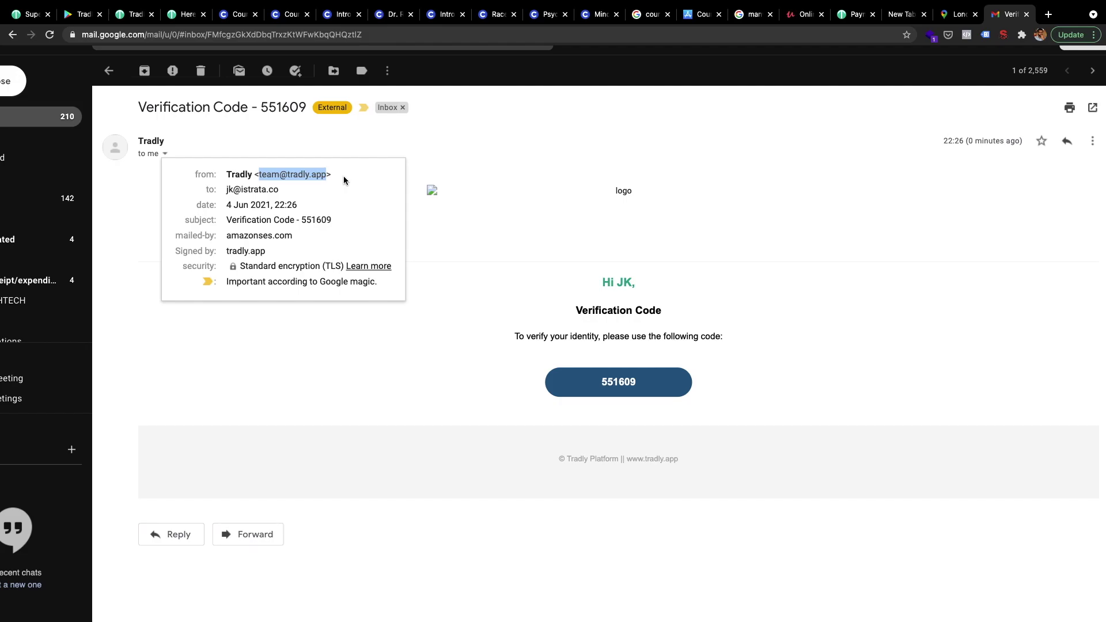
click(131, 14)
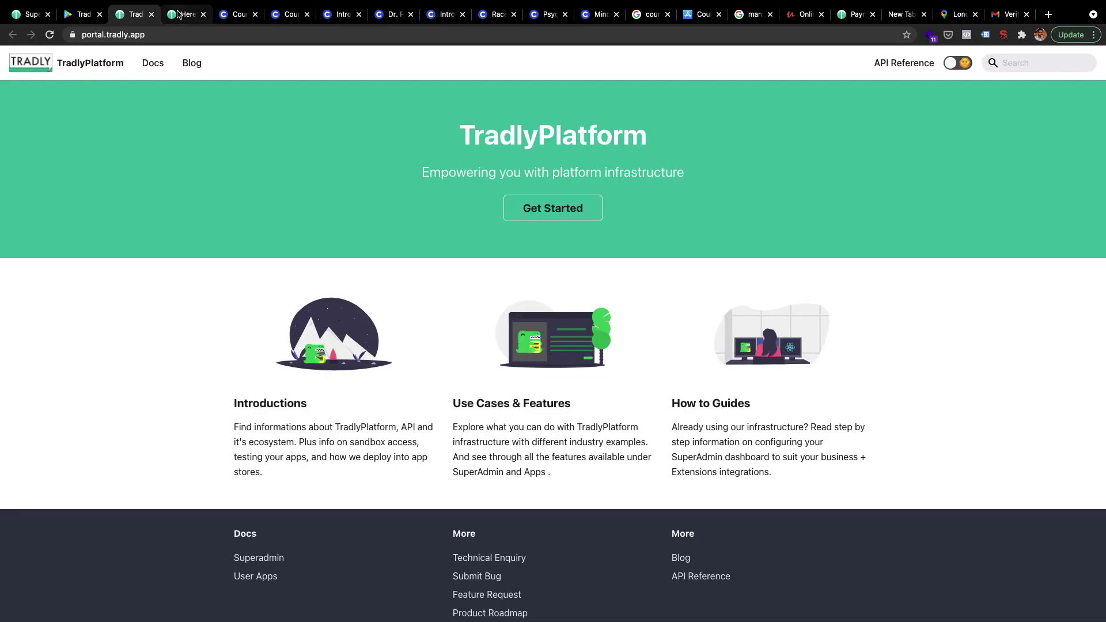
- Go to Docs, expand Setup, and open the 'Things to setup in your Domain' guide
click(178, 13)
click(131, 14)
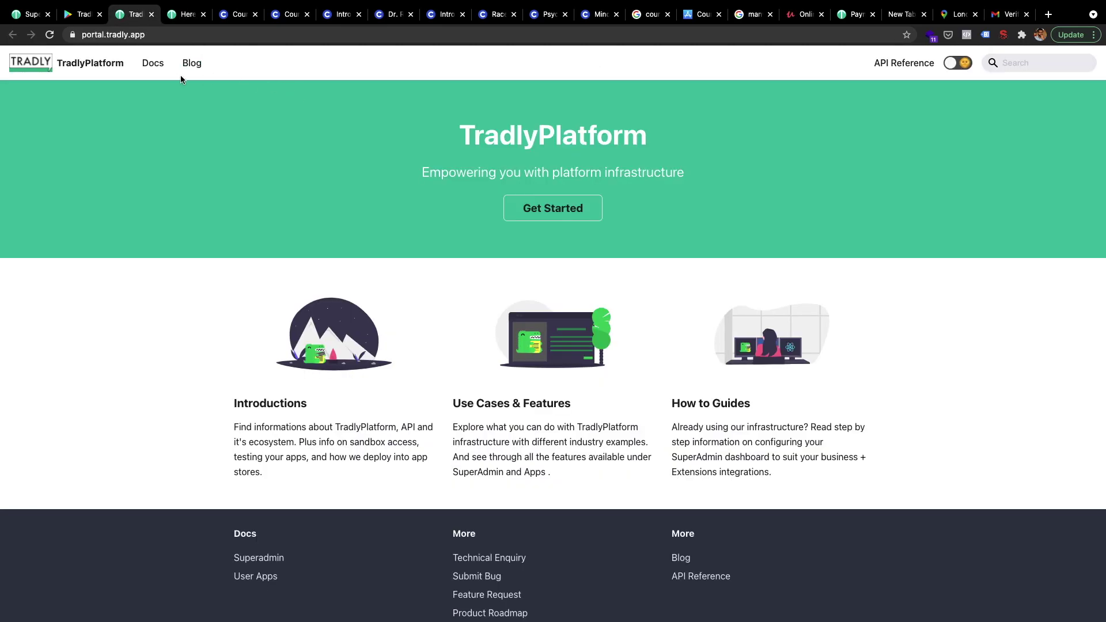
click(152, 65)
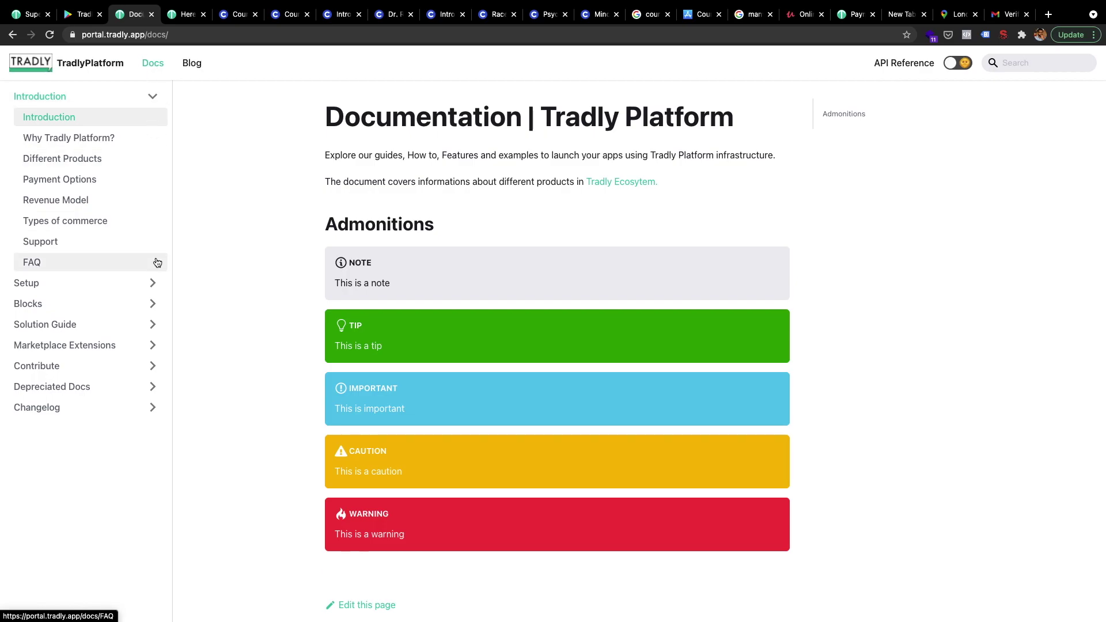
click(144, 282)
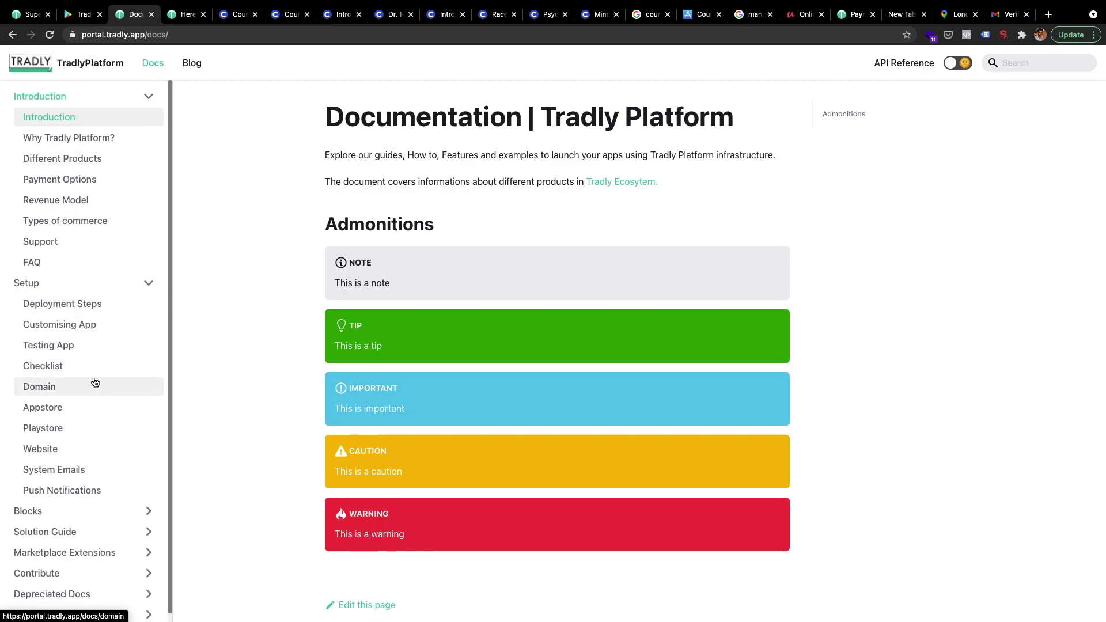
click(60, 388)
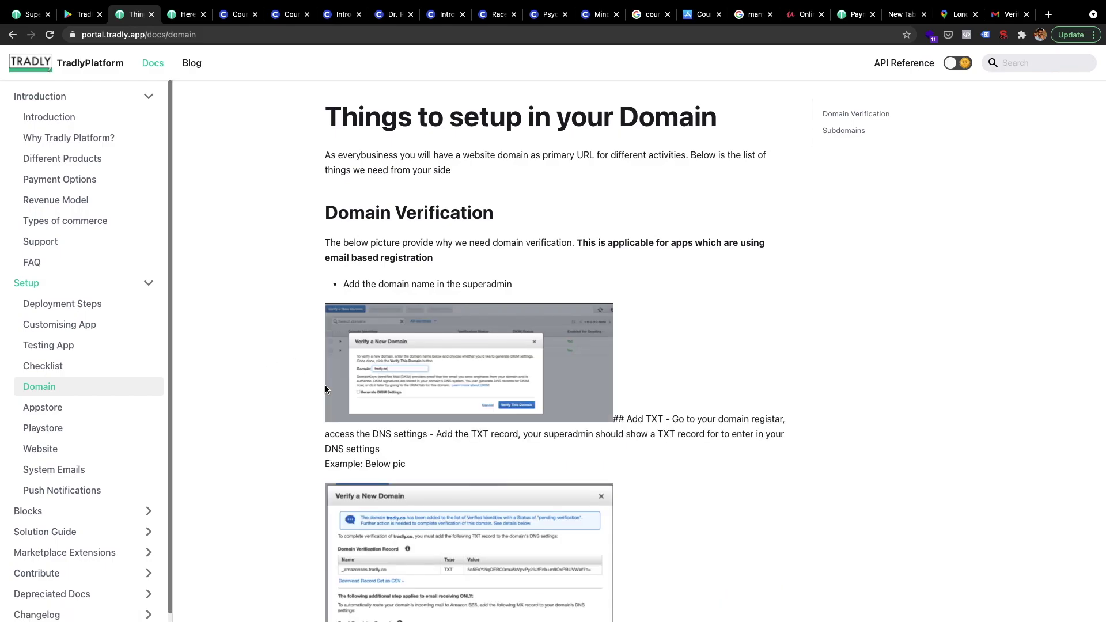
scroll(325, 389, down, 1)
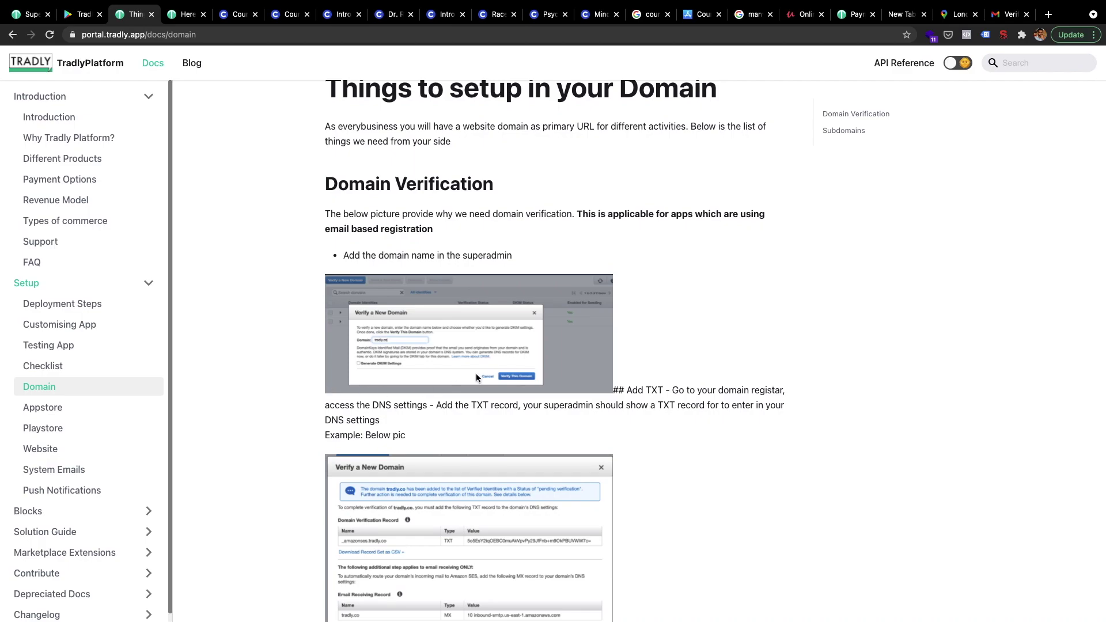
scroll(475, 373, up, 3)
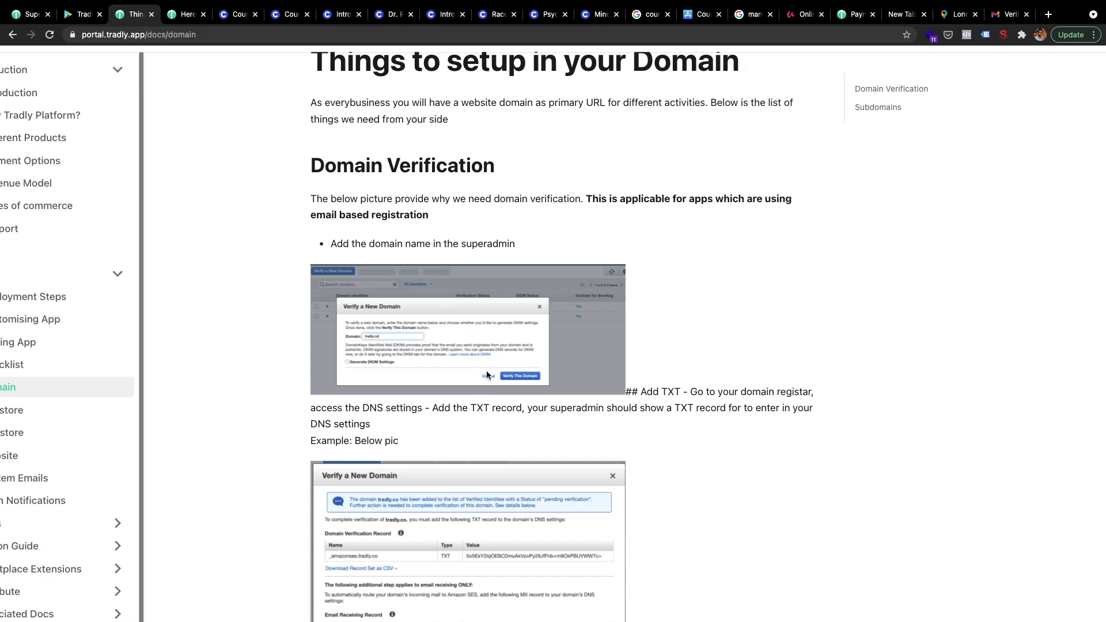
scroll(402, 325, up, 2)
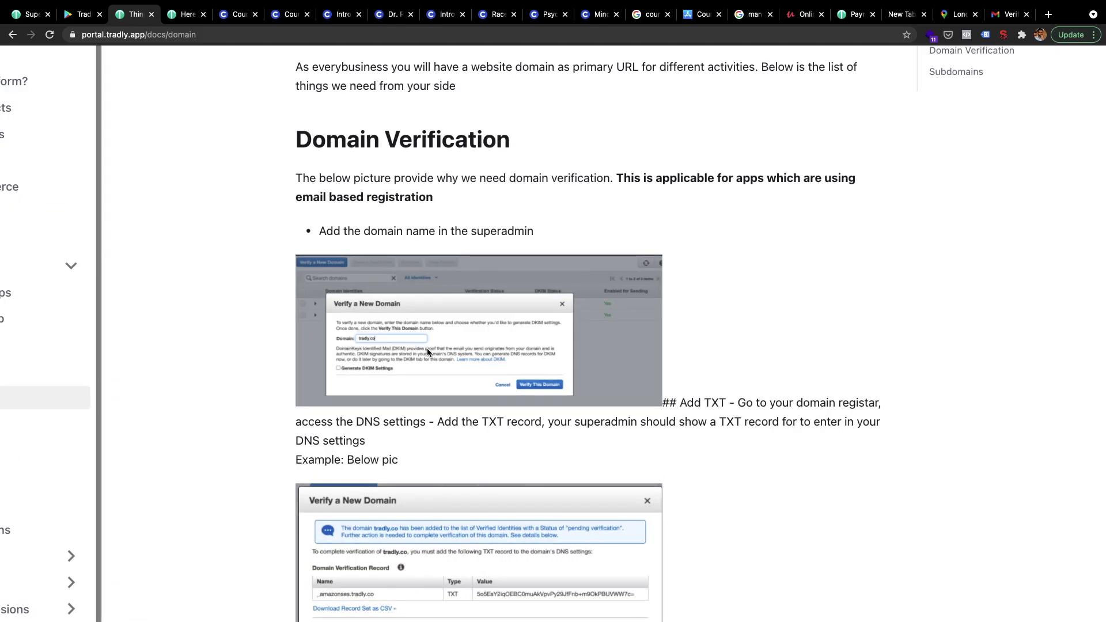
right_click(376, 340)
click(362, 345)
scroll(390, 333, up, 3)
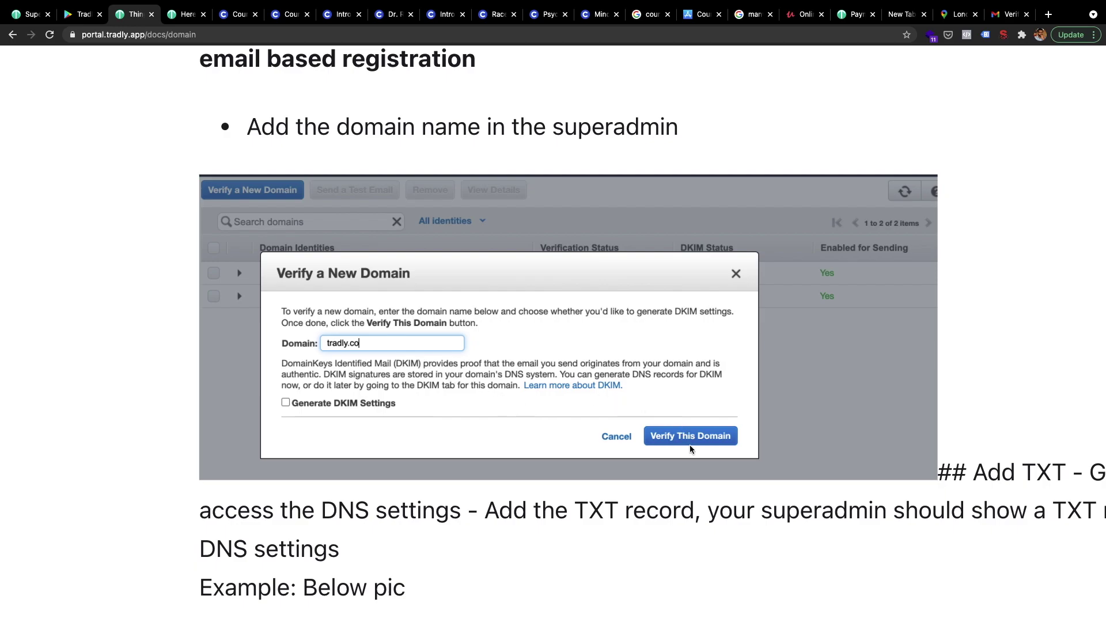
scroll(685, 440, down, 5)
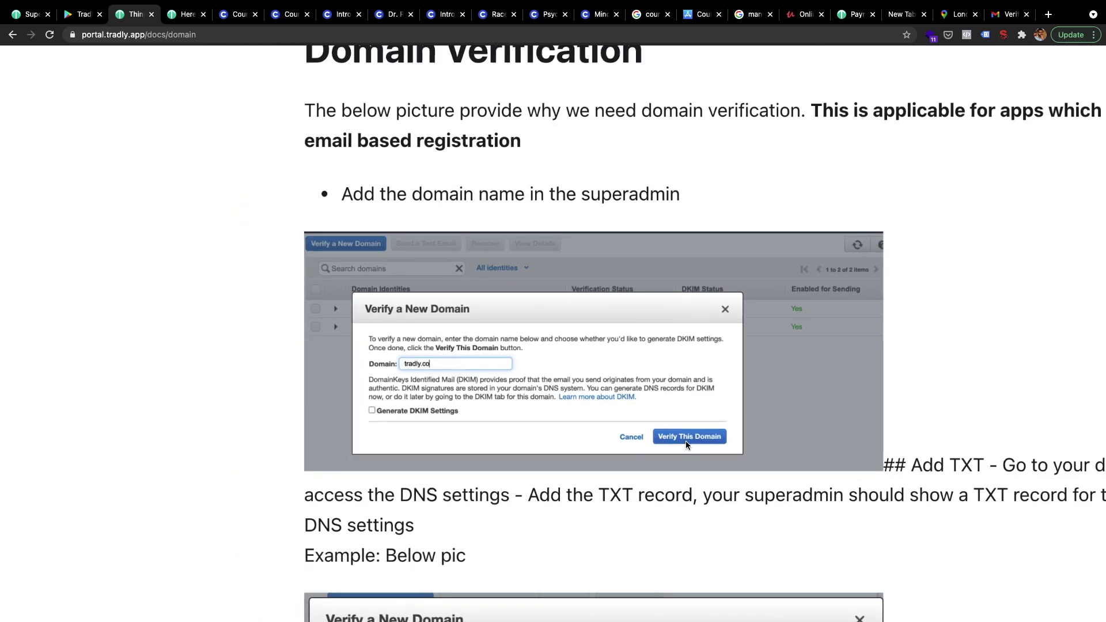
scroll(685, 441, down, 7)
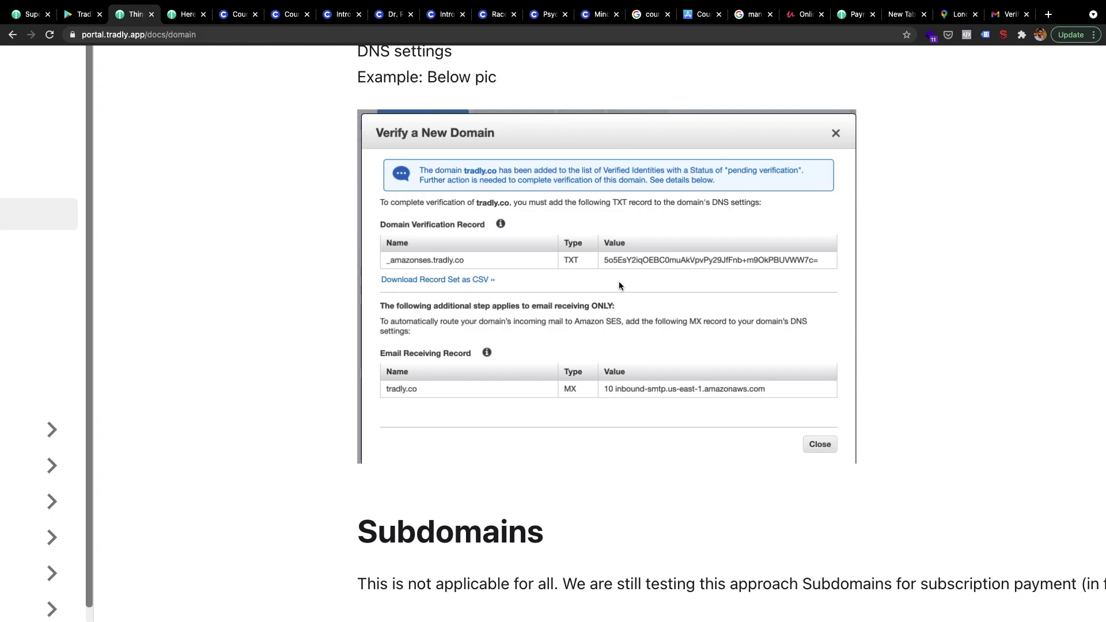
scroll(619, 285, down, 3)
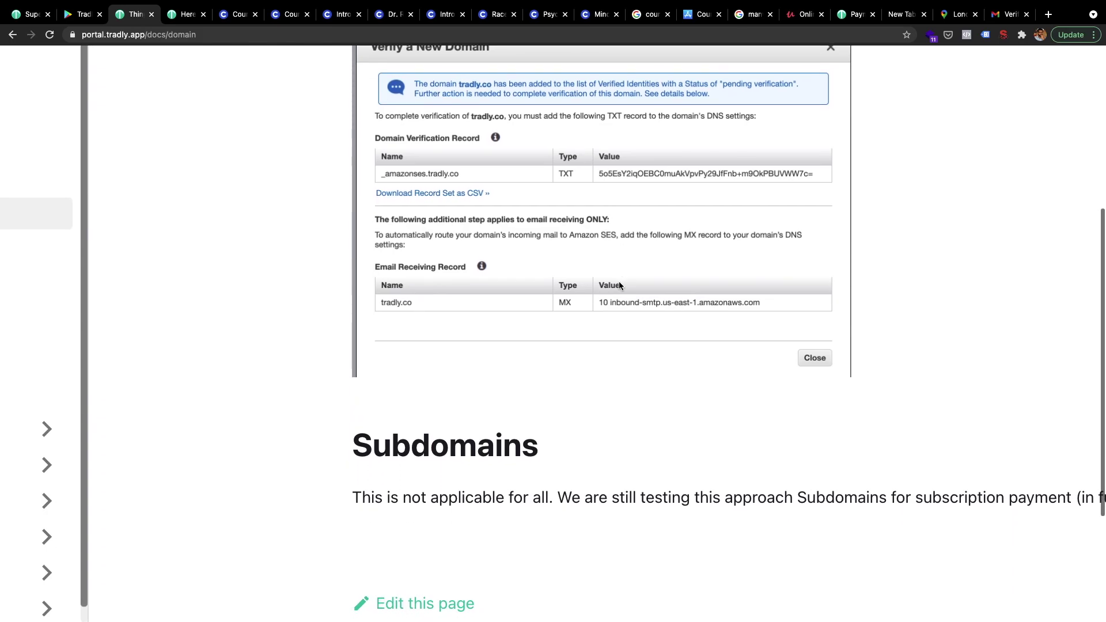
scroll(619, 285, down, 5)
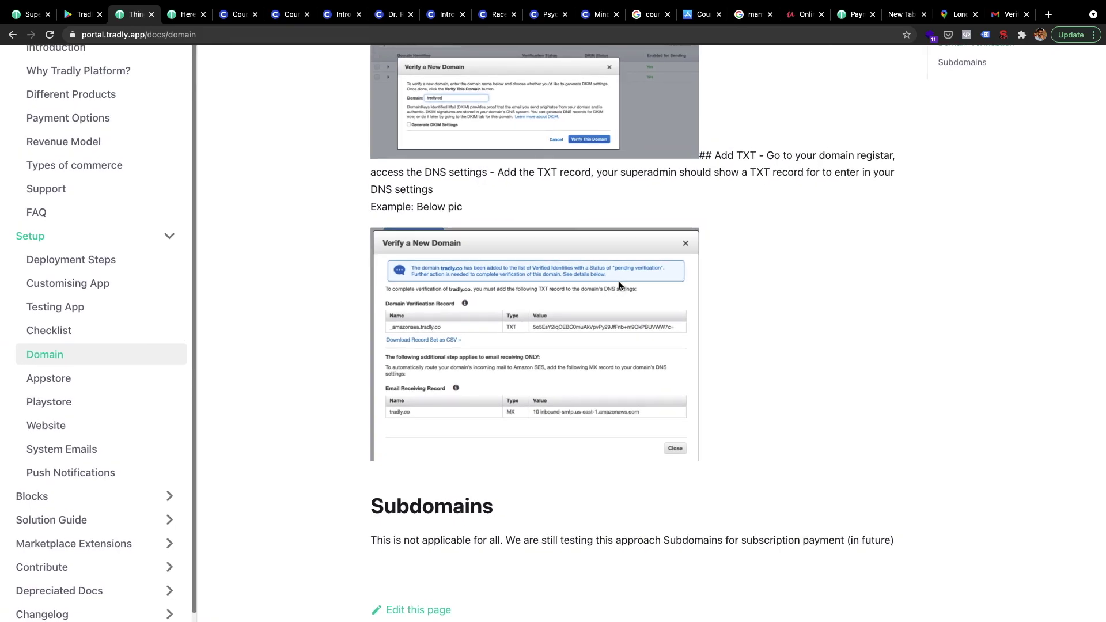
scroll(619, 285, up, 3)
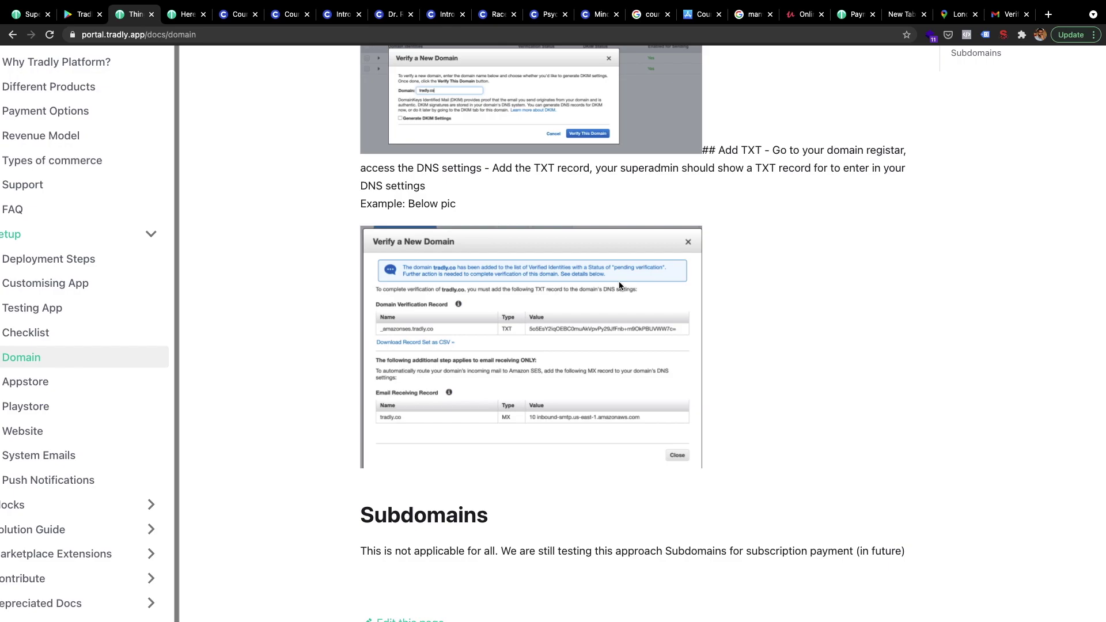
scroll(620, 285, up, 2)
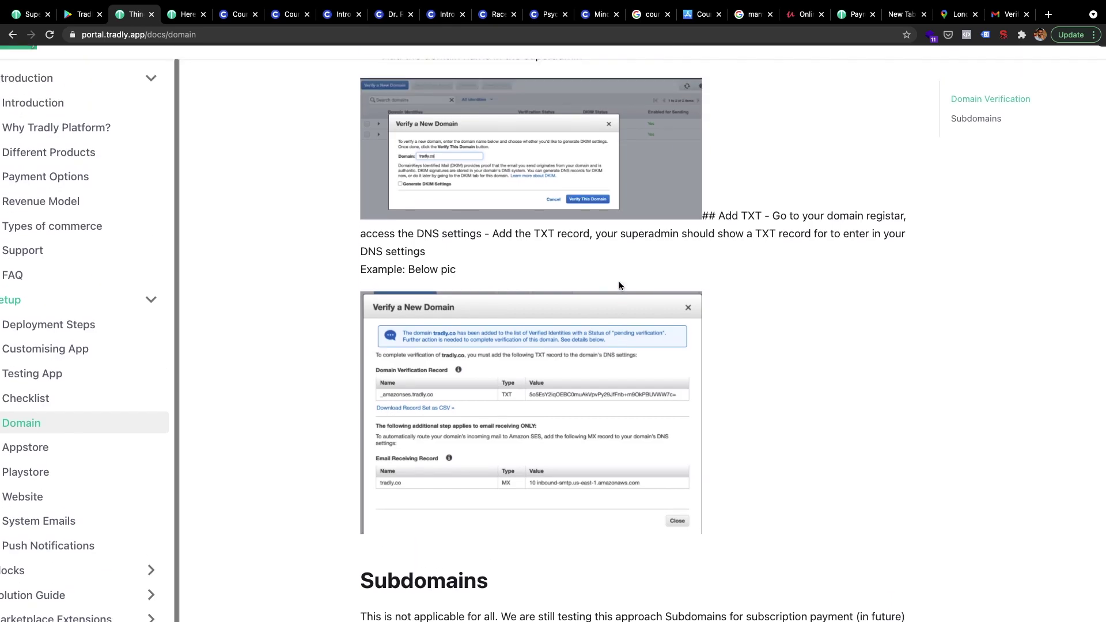
scroll(431, 304, up, 1)
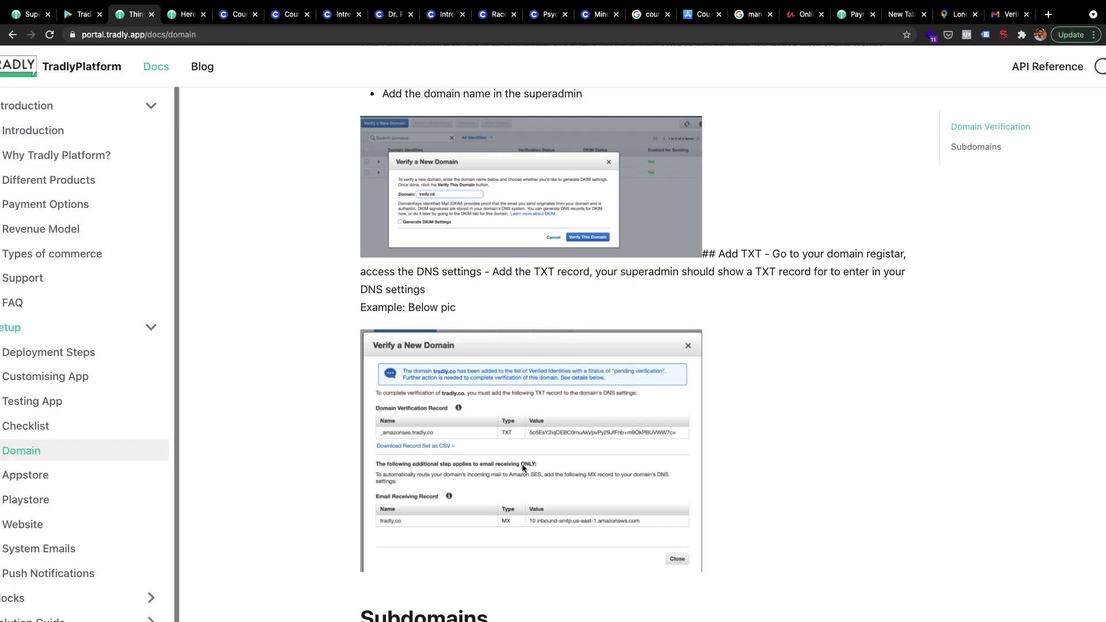
scroll(522, 464, up, 5)
scroll(508, 410, down, 3)
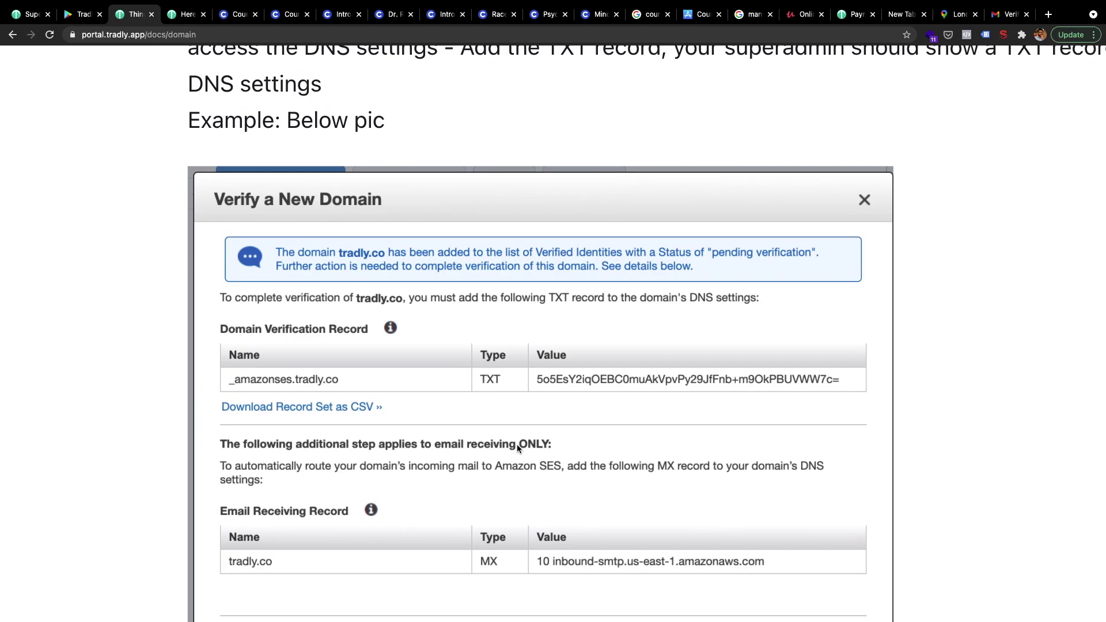
scroll(485, 514, down, 3)
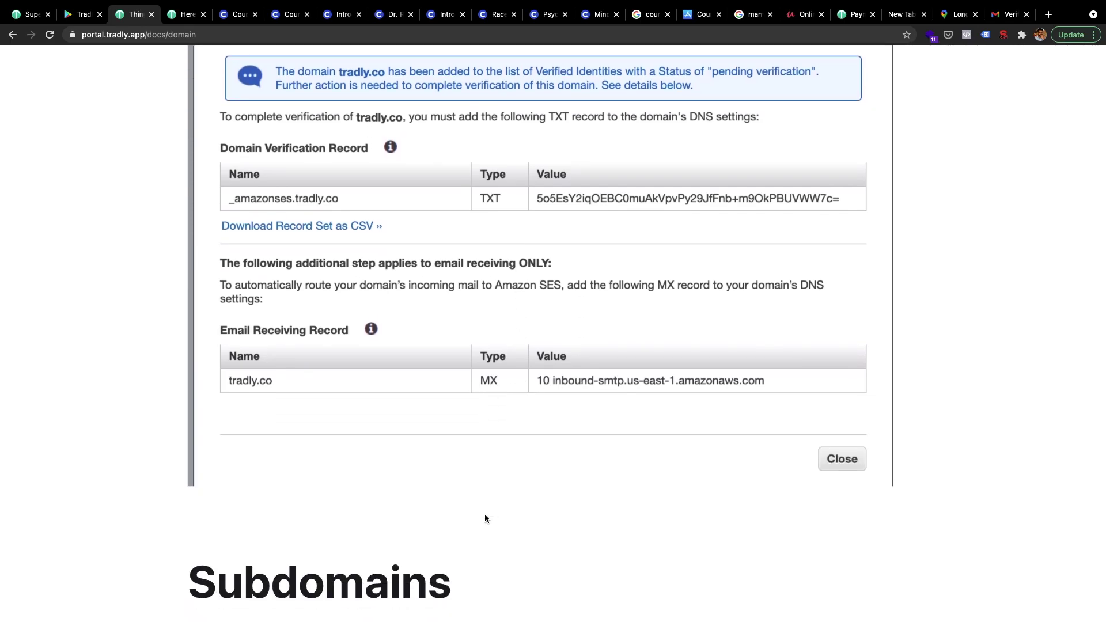
scroll(477, 534, down, 4)
scroll(477, 539, down, 3)
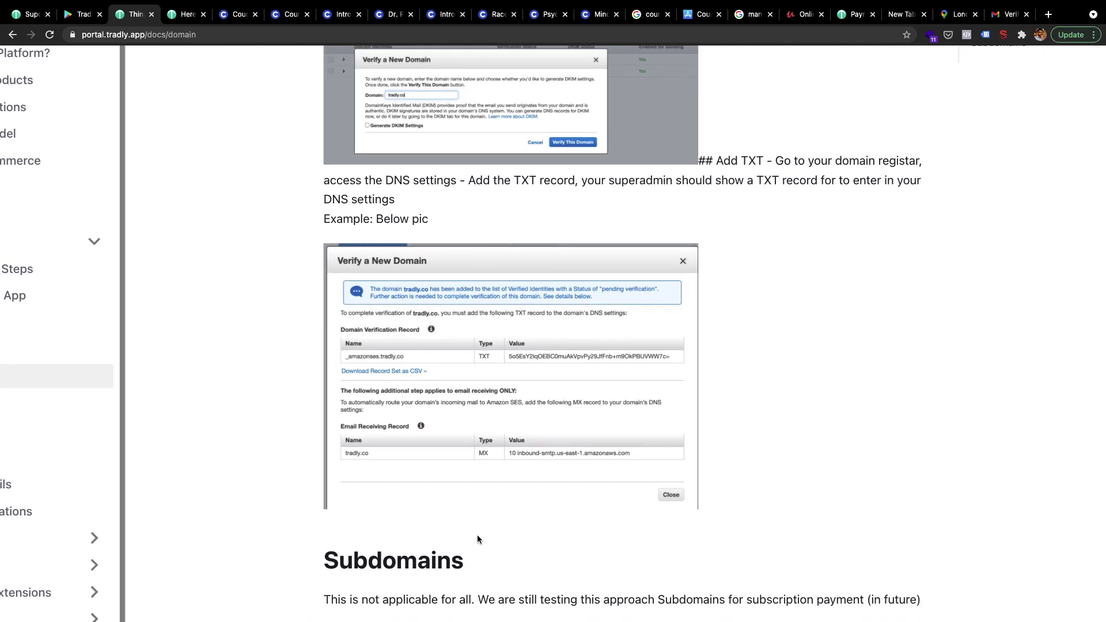
scroll(477, 539, down, 3)
scroll(554, 395, up, 4)
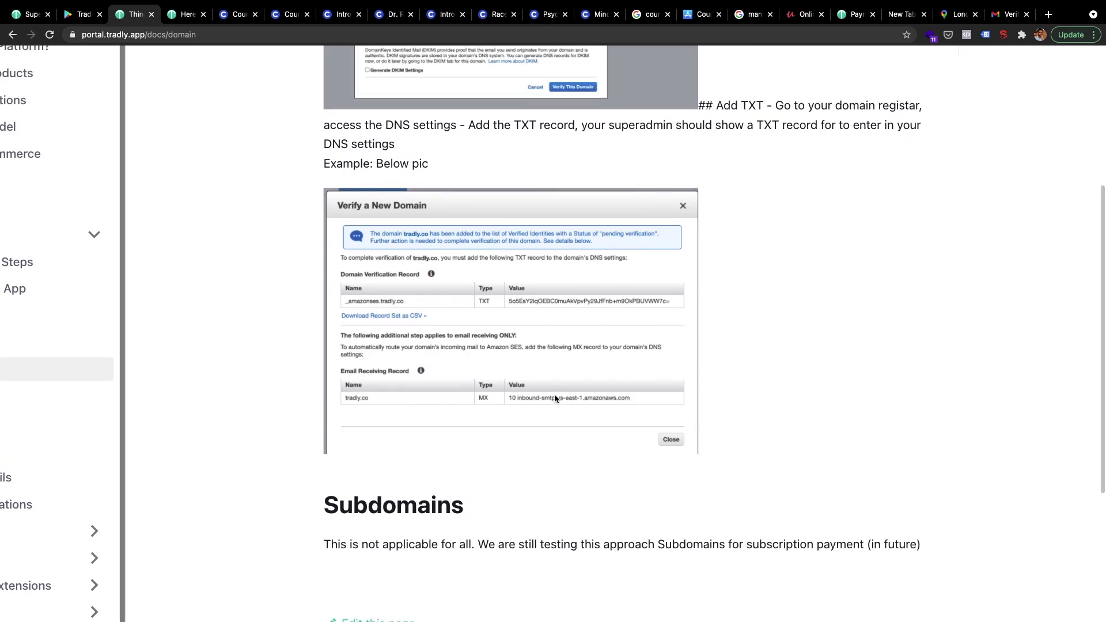
scroll(554, 397, up, 3)
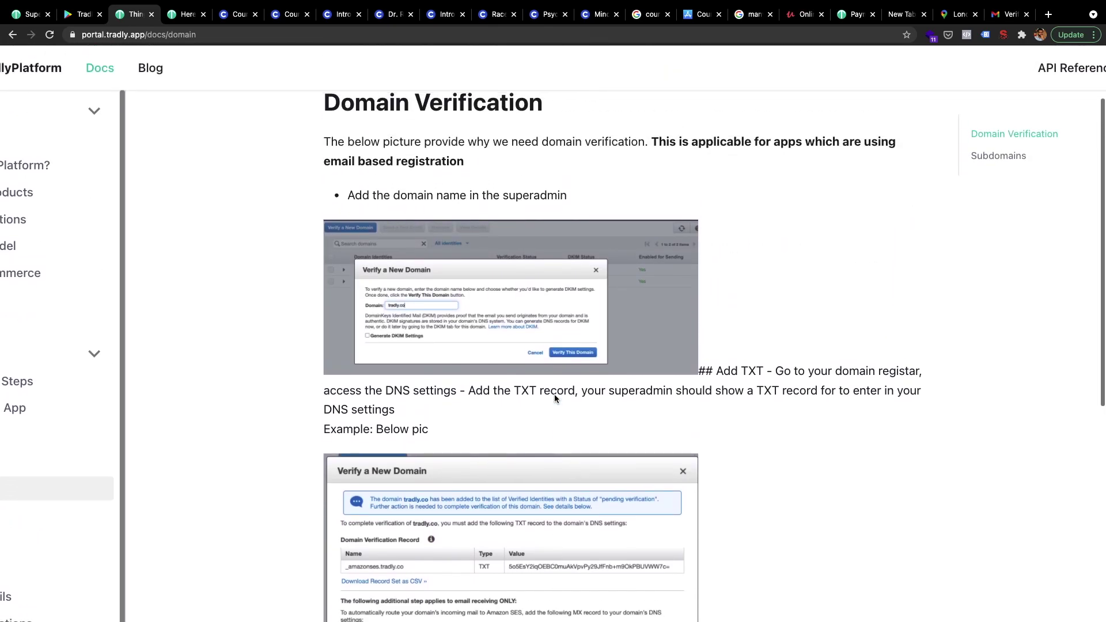
scroll(554, 396, down, 3)
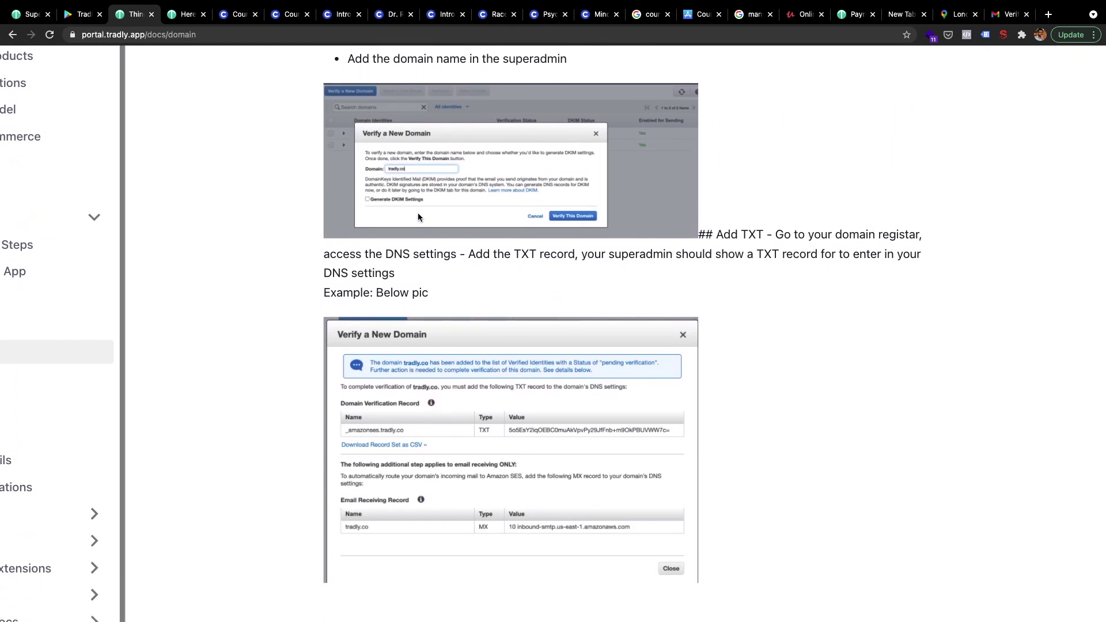
scroll(402, 424, down, 3)
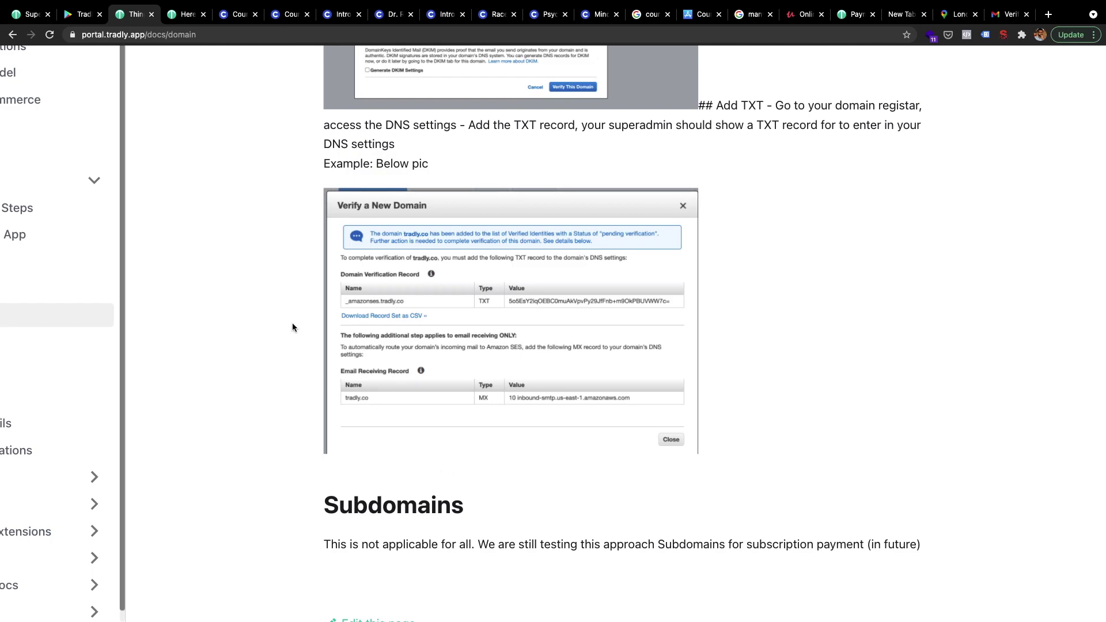
- View and close the verification e-mail's sender details, then return to the SuperAdmin dashboard
click(1011, 14)
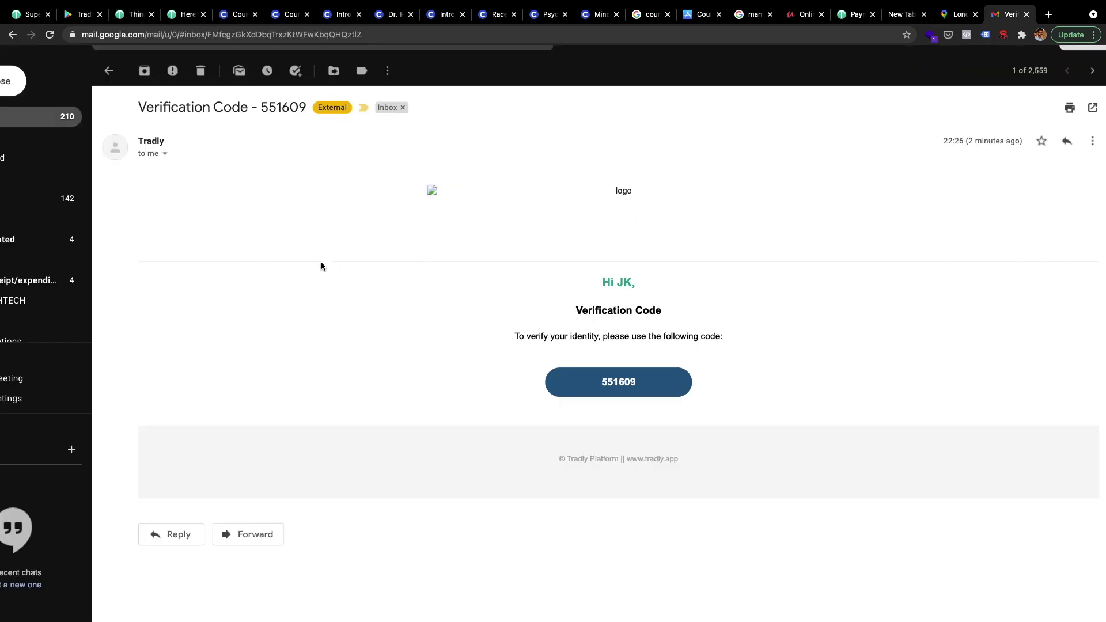
click(165, 154)
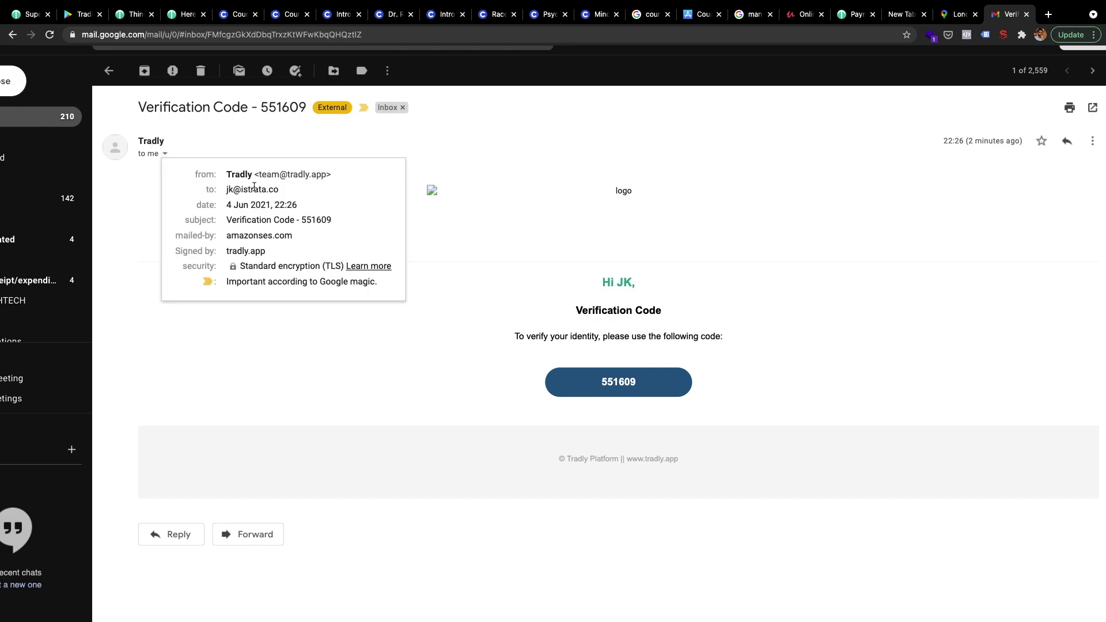
click(536, 247)
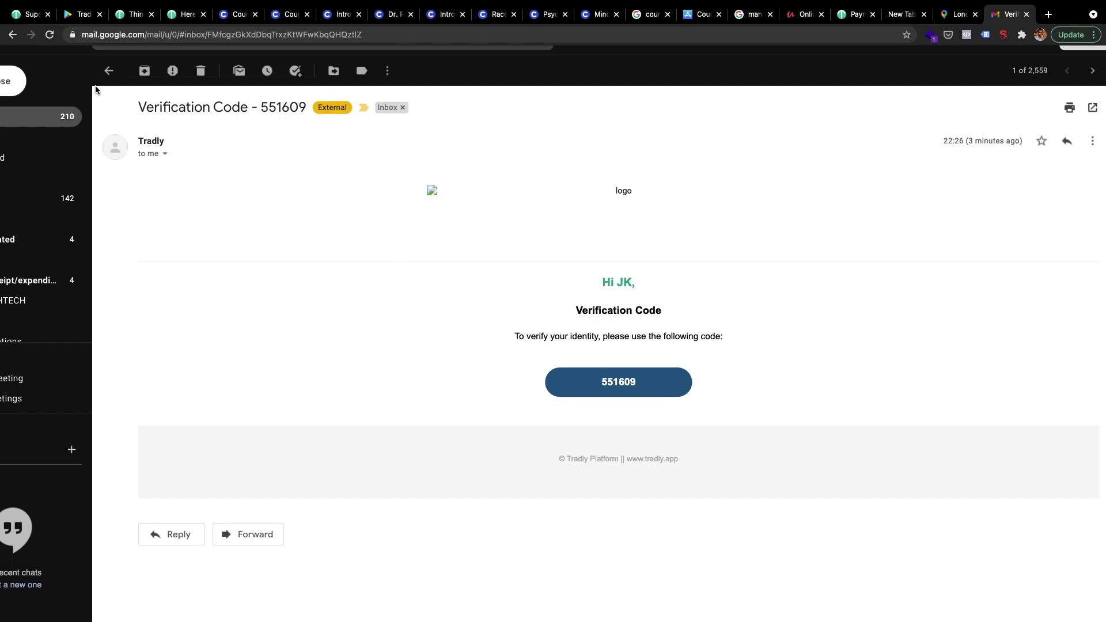
click(26, 15)
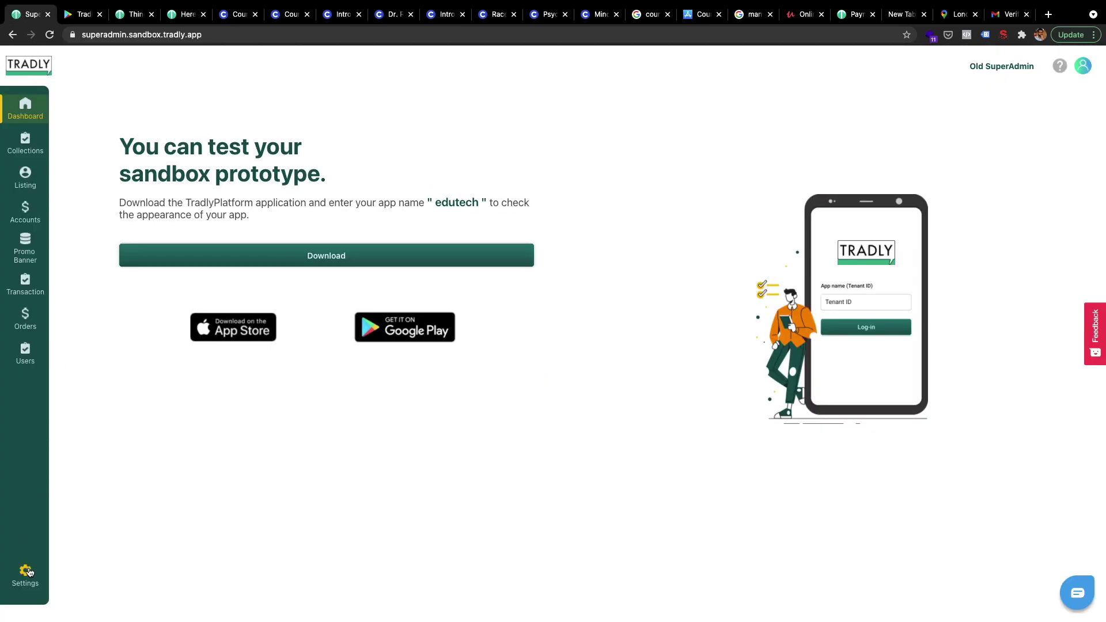
- Open the SuperAdmin Settings page showing the grid of configuration areas
click(27, 573)
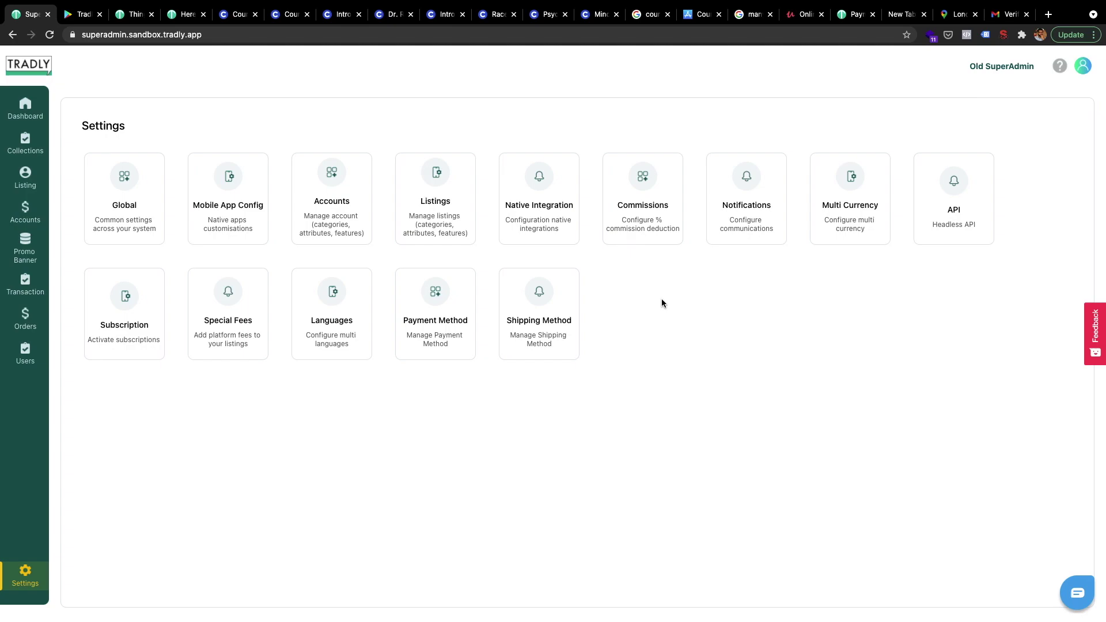
mouse_move(790, 2)
- Paste the emailed verification code into the Simulator app's Email Verification field
key(ctrl+Left)
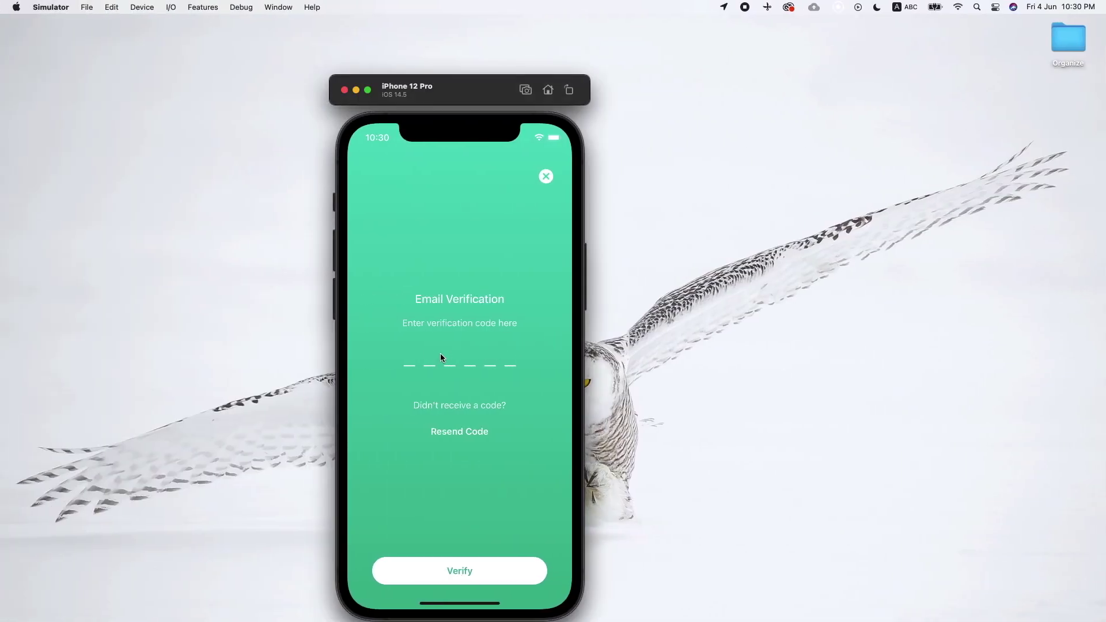
text(551609)
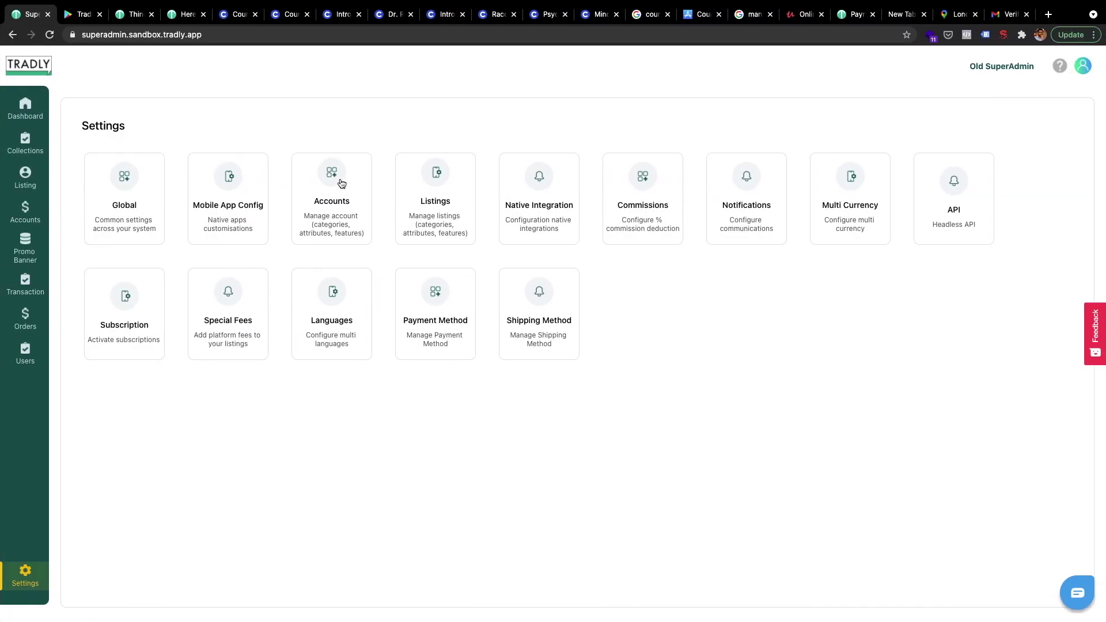
- Go back to the Dashboard and sign in again to the edutech sandbox admin panel
click(27, 115)
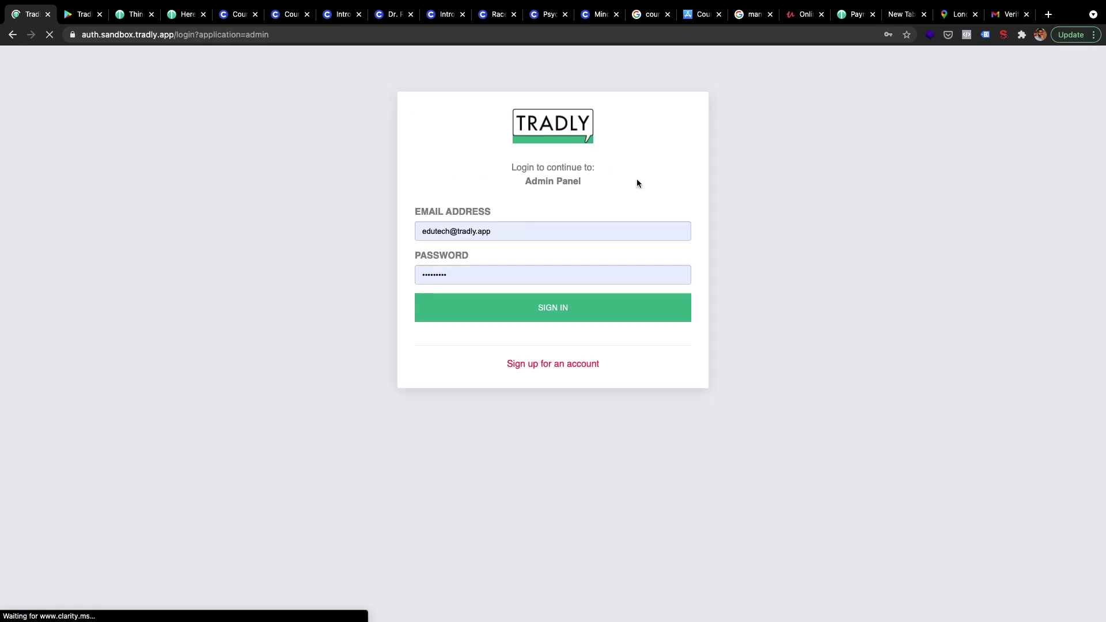
click(529, 300)
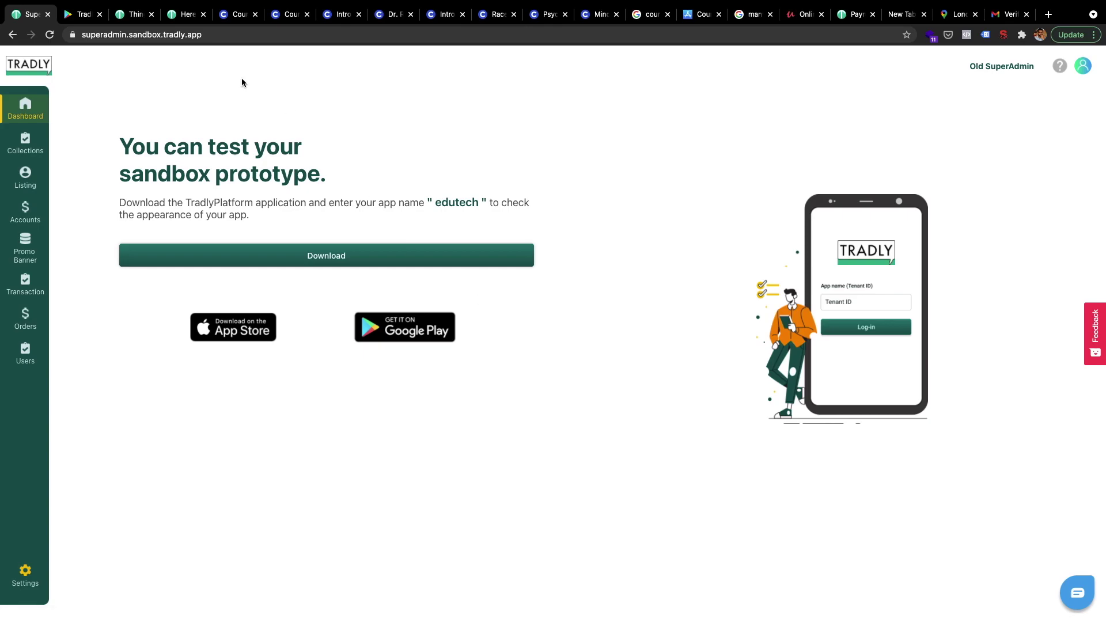
- Read the Online Games Marketplace article's '1. Signing up the Sandbox' checklist and Platform Fundamentals
click(186, 14)
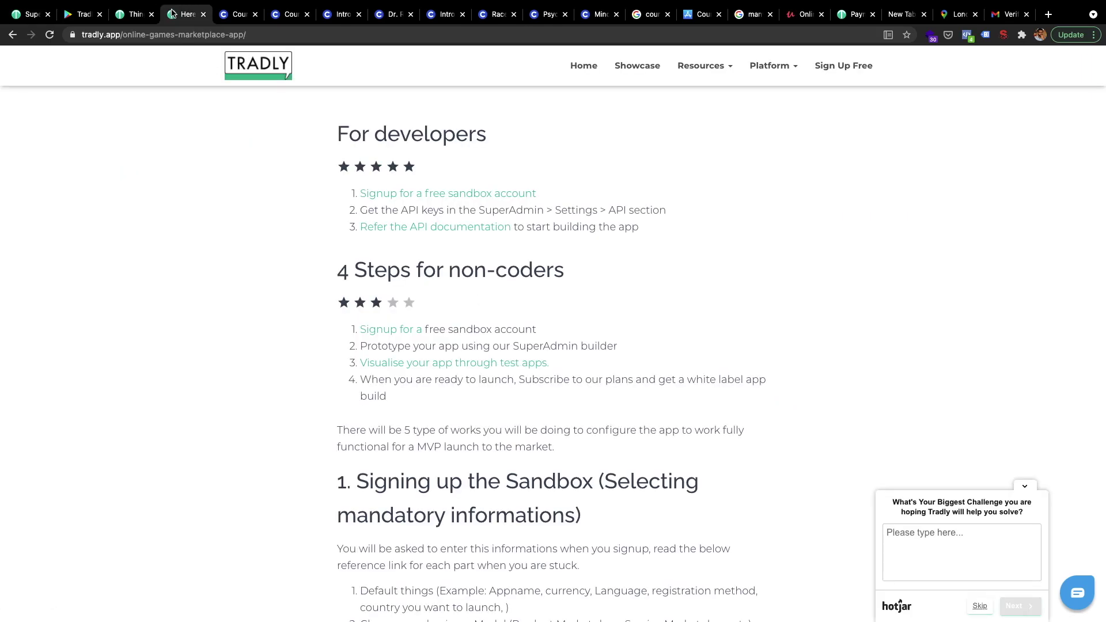
scroll(317, 458, down, 4)
drag(320, 265, 529, 248)
scroll(444, 358, down, 1)
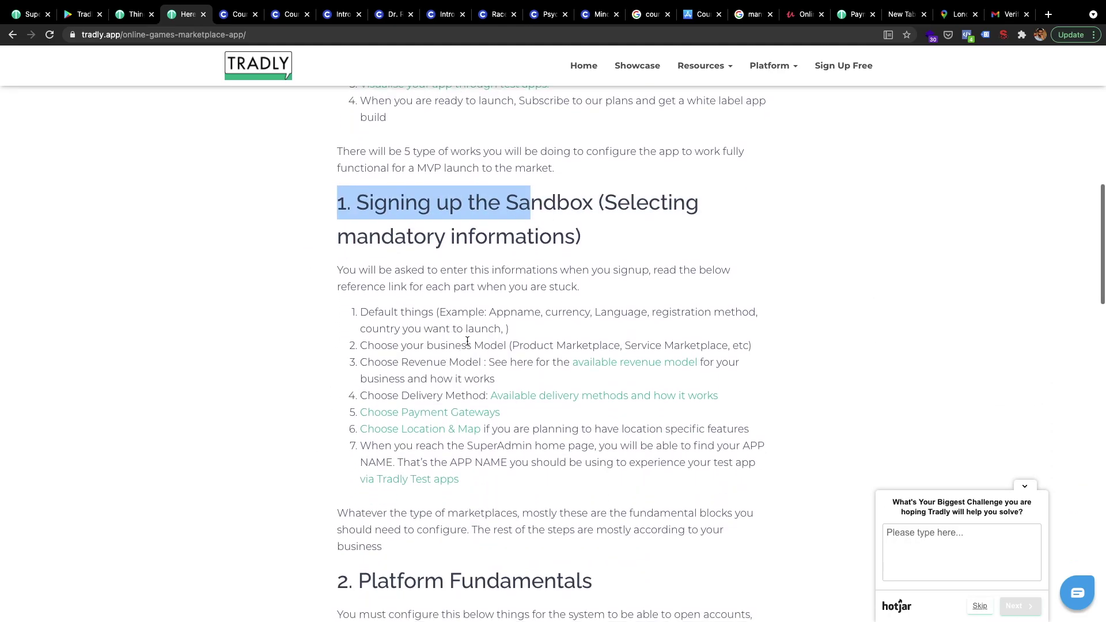
drag(356, 316, 558, 329)
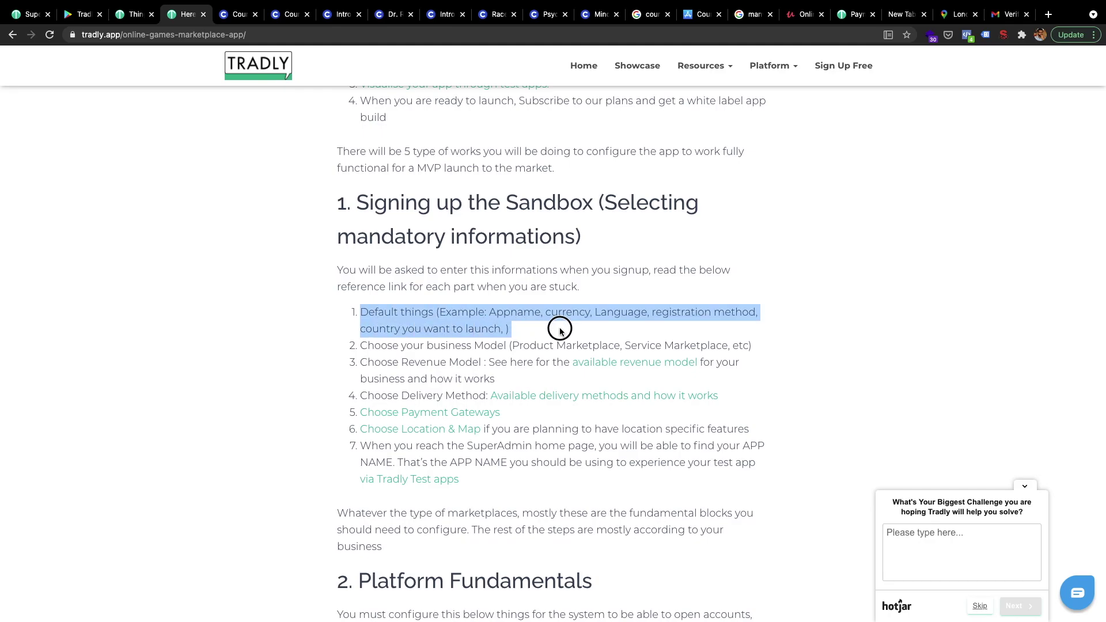
scroll(558, 329, down, 1)
scroll(559, 332, down, 1)
click(467, 276)
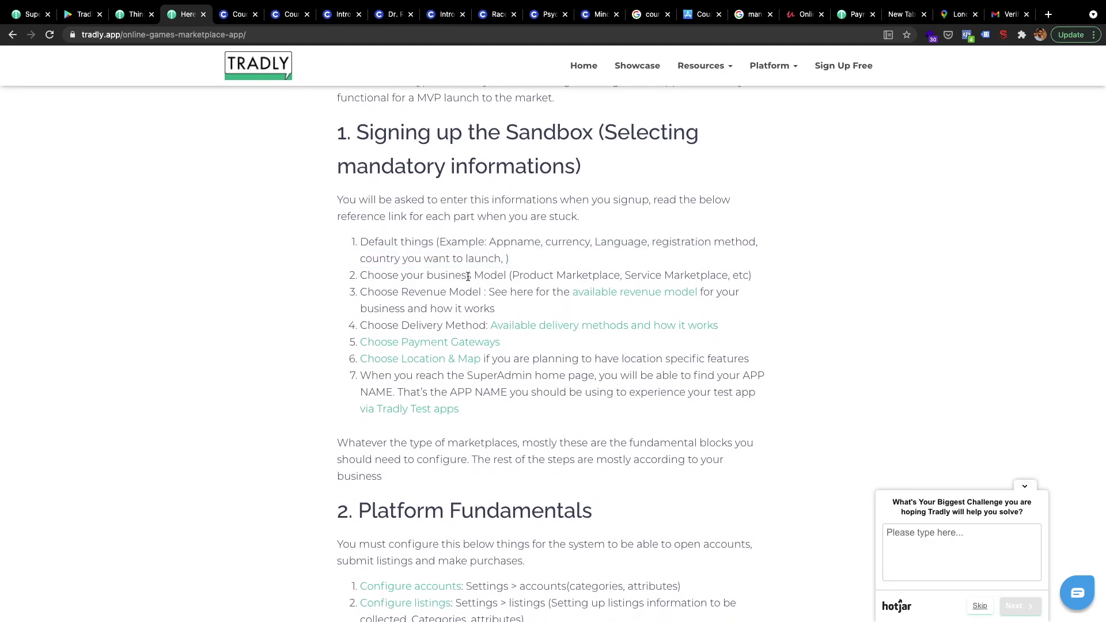
scroll(468, 277, down, 1)
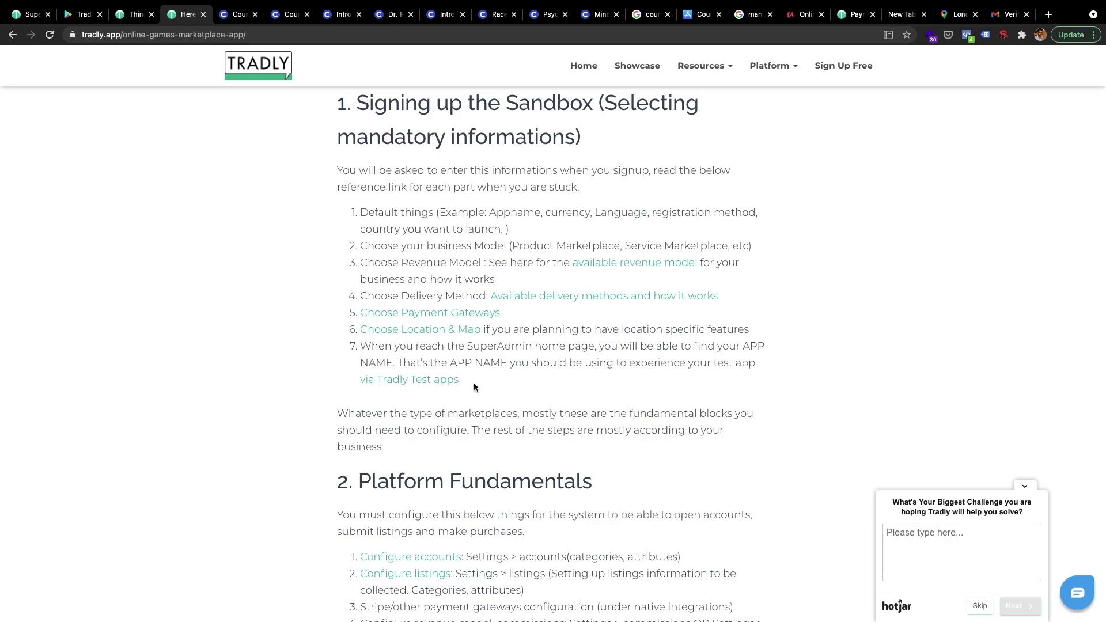
scroll(473, 382, down, 1)
scroll(473, 386, up, 1)
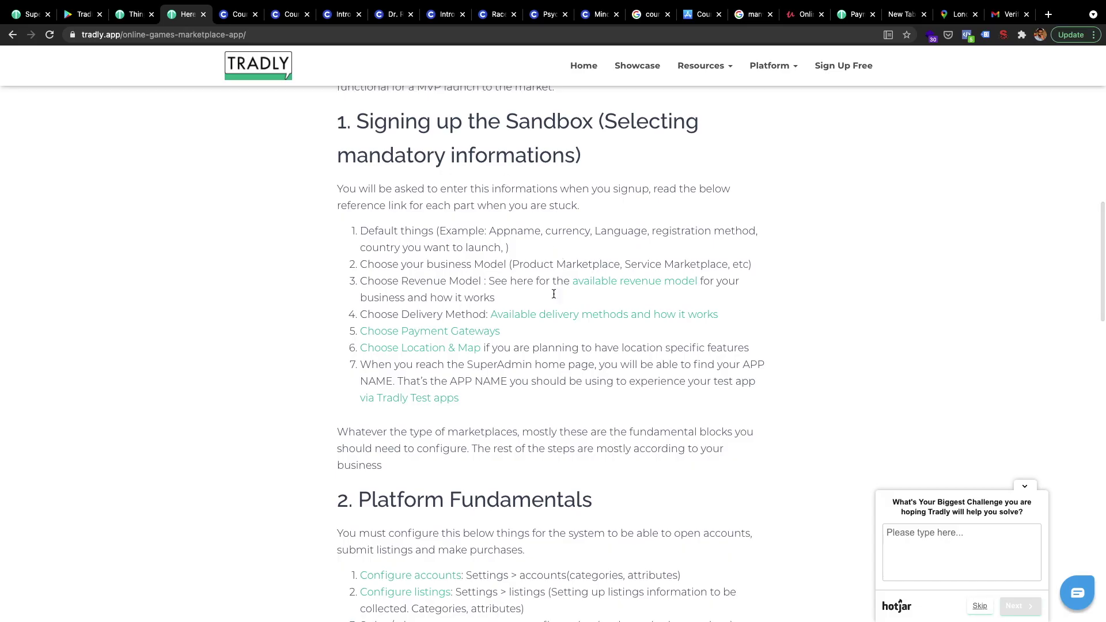